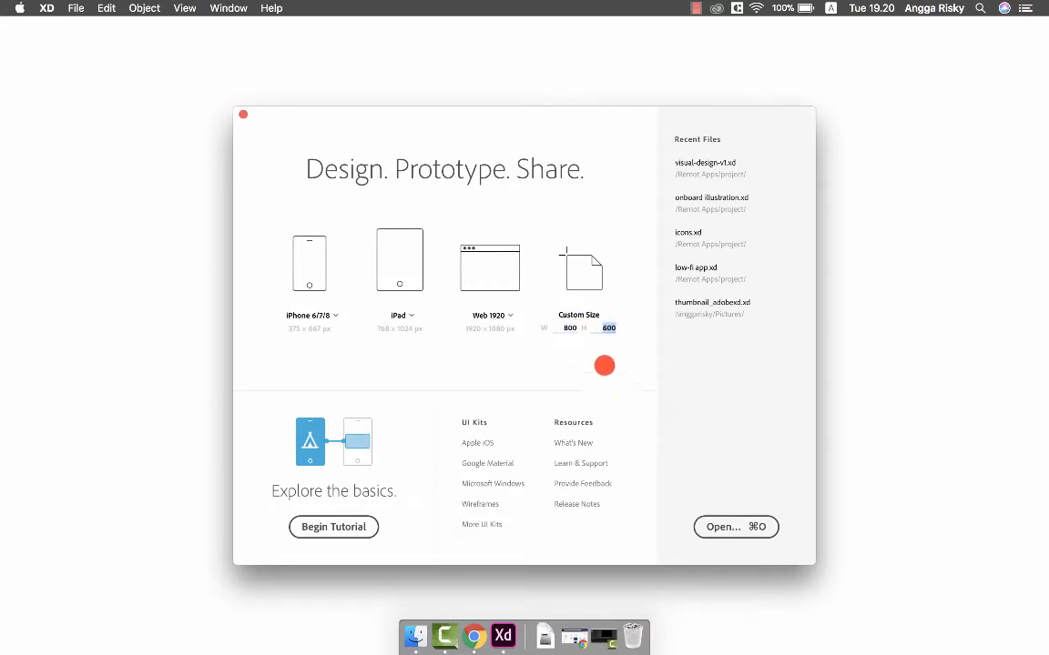
# Create a new document with a custom-size artboard of 800 × 600 px
pyautogui.press('Return')
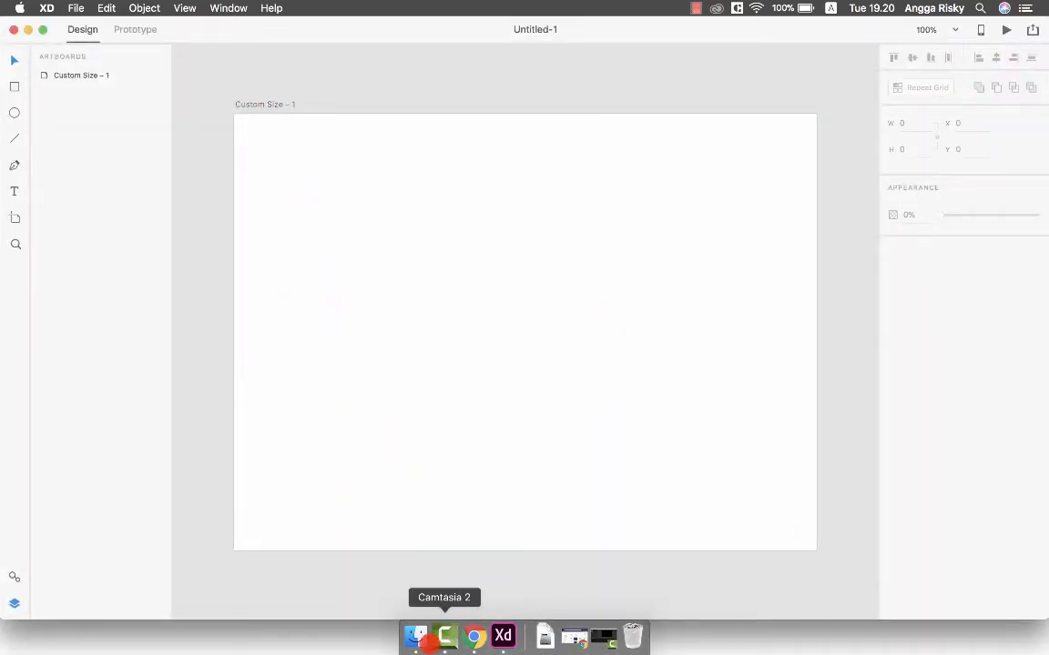
# Switch to Finder and open the Movies/Remot Apps/export/png/apps folder
pyautogui.click(415, 636)
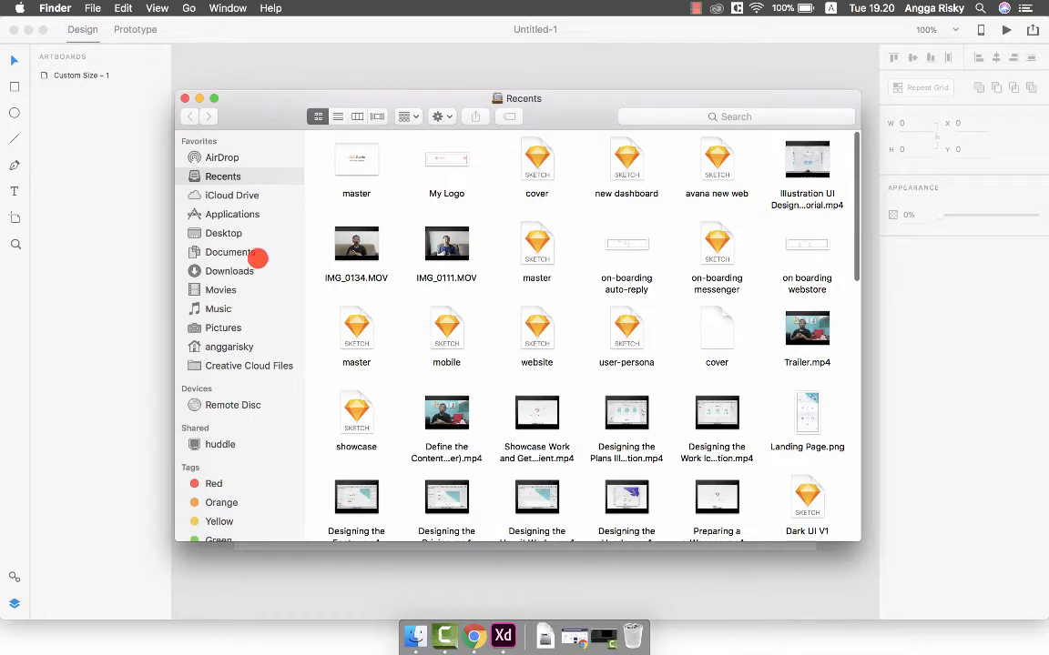
pyautogui.click(263, 233)
pyautogui.click(258, 252)
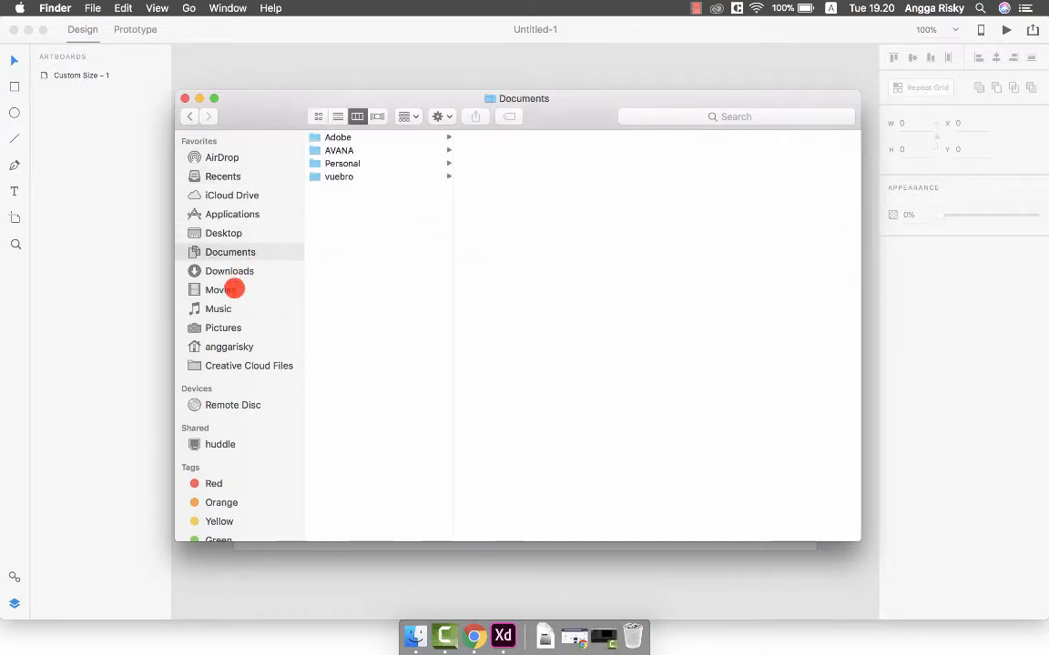
pyautogui.click(234, 289)
pyautogui.click(389, 216)
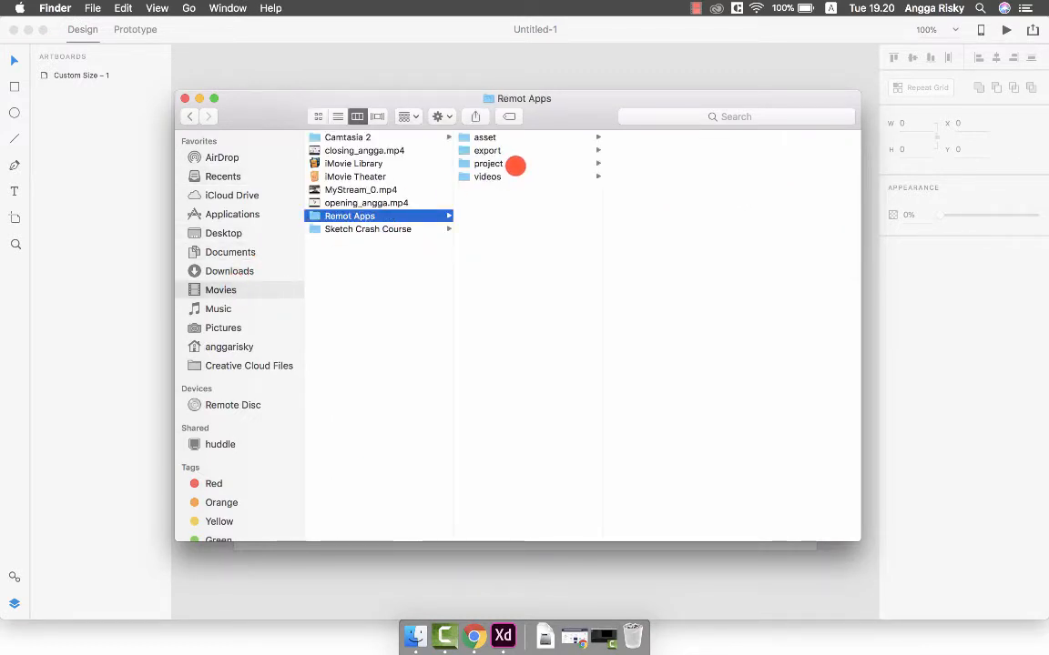
pyautogui.click(516, 165)
pyautogui.click(531, 150)
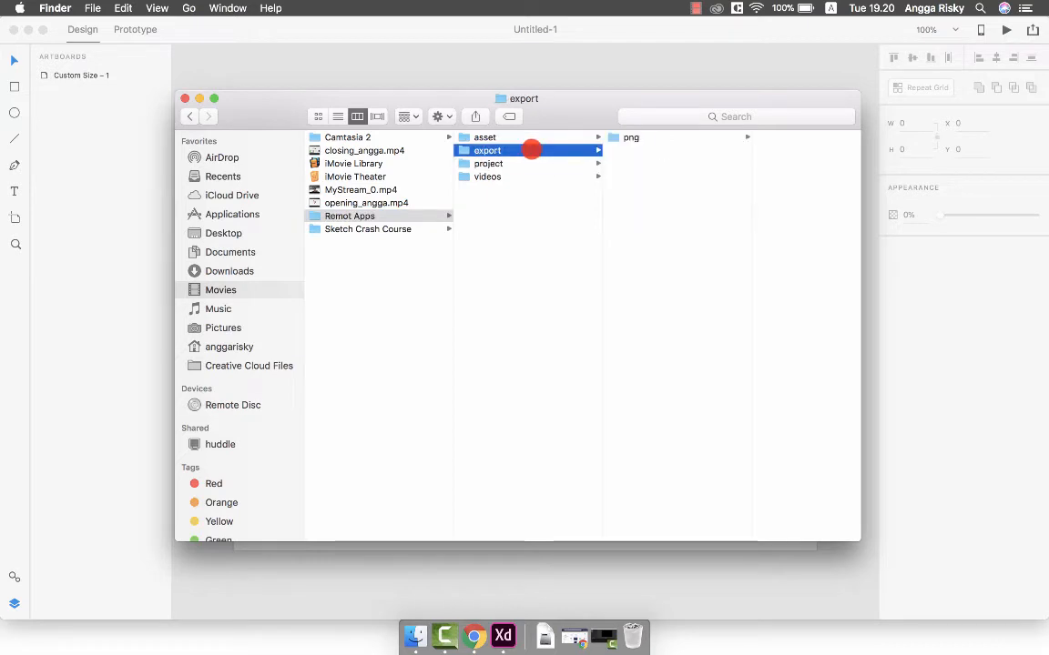
pyautogui.click(646, 138)
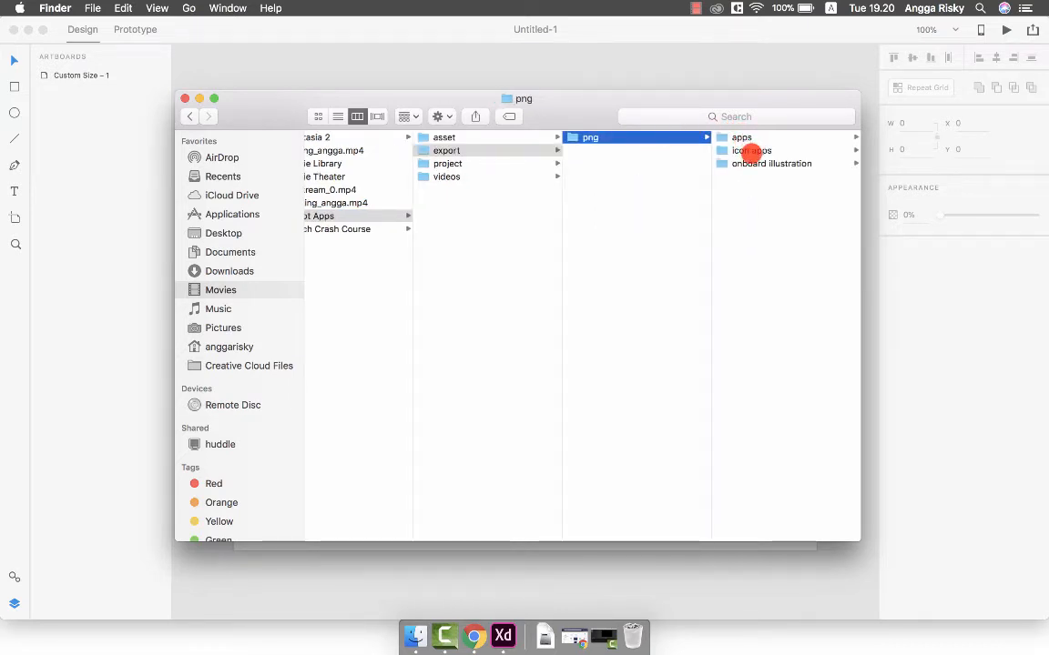
pyautogui.click(749, 136)
pyautogui.click(758, 141)
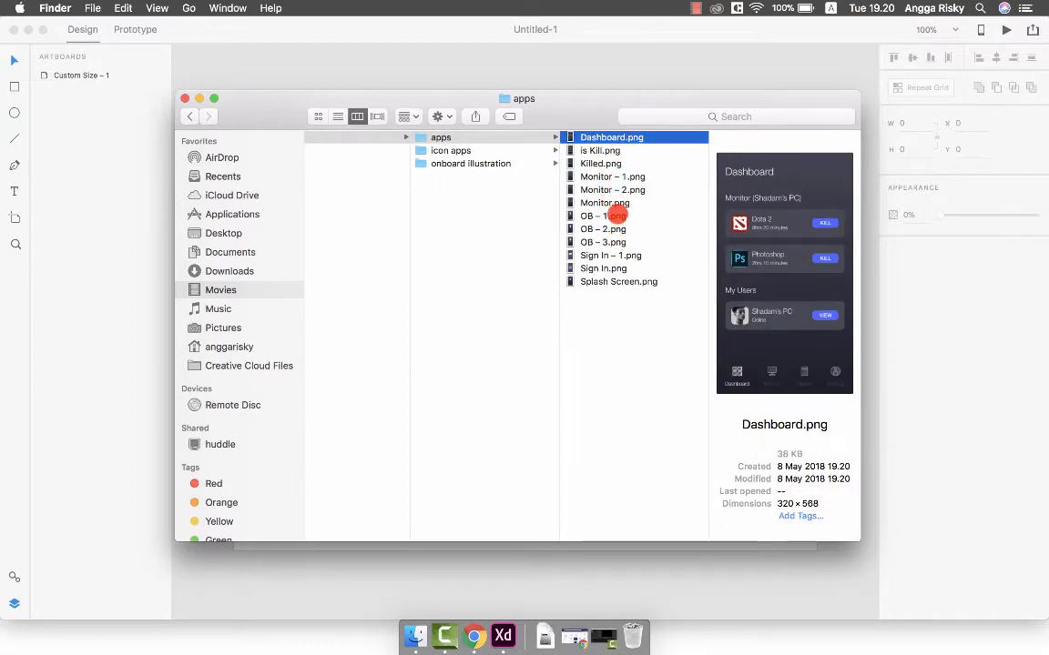
# Copy the Dashboard, is Kill, OB – 1, OB – 2, OB – 3 and Splash Screen PNGs and paste them into the XD document
pyautogui.click(615, 215)
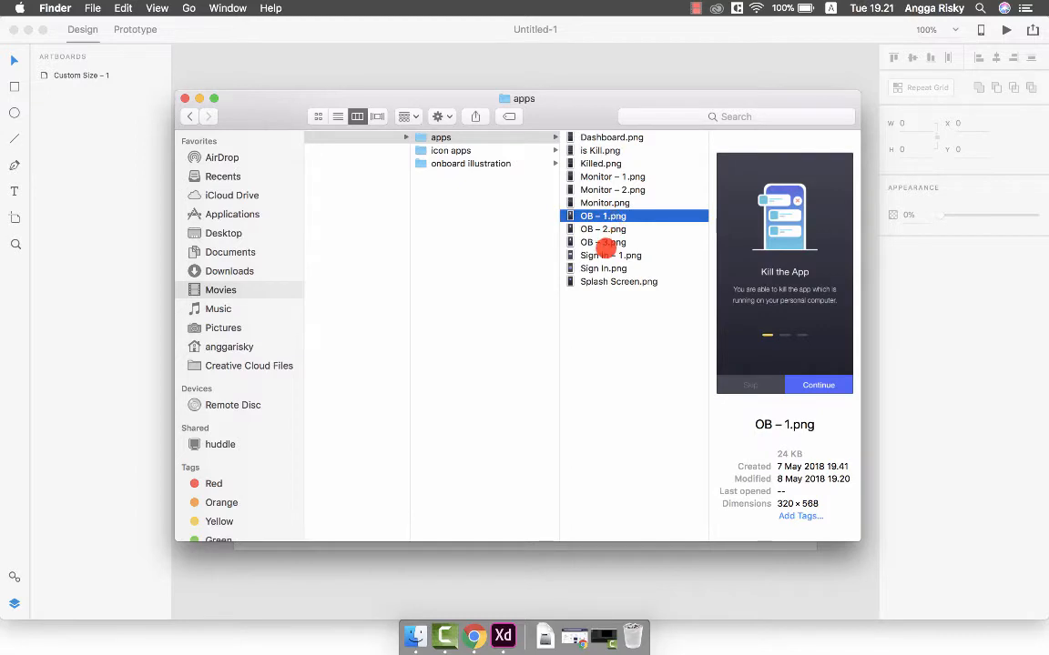
pyautogui.click(606, 254)
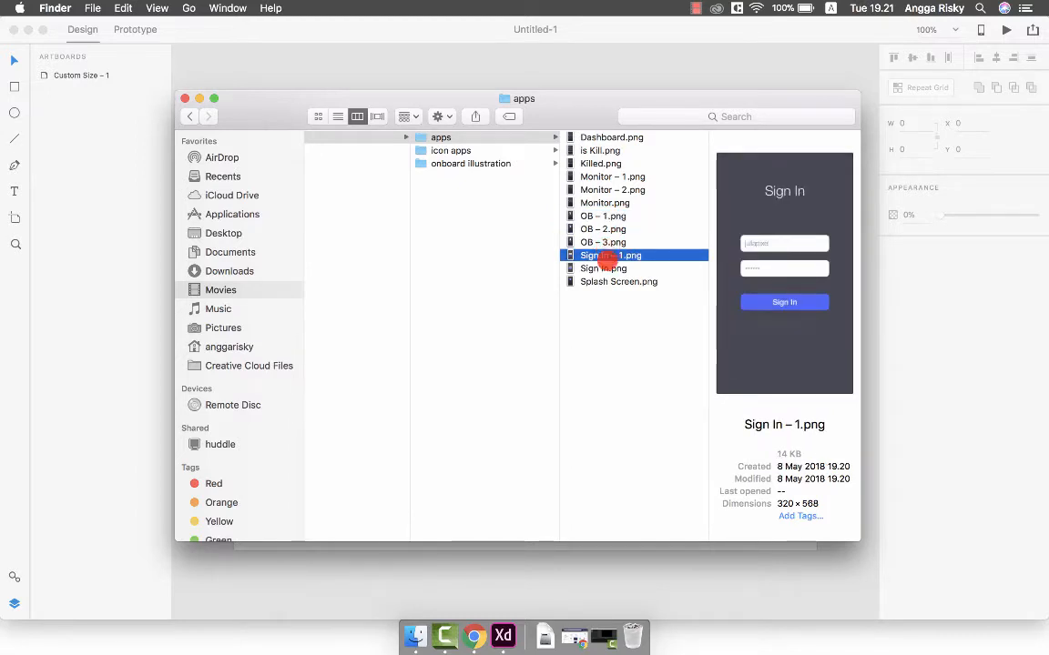
pyautogui.click(606, 267)
pyautogui.click(605, 282)
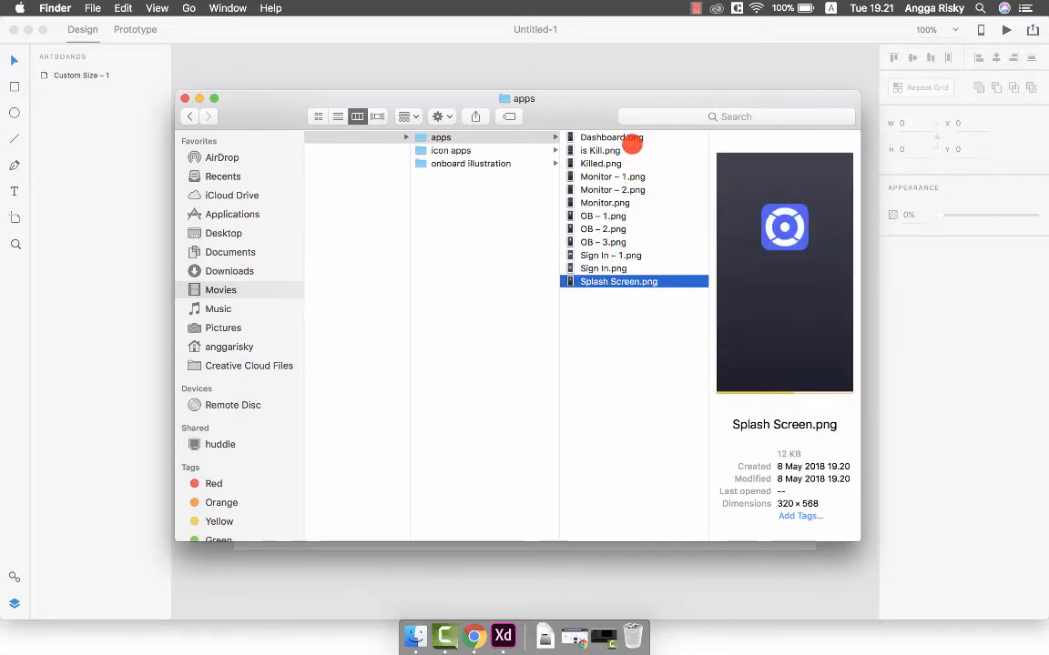
pyautogui.click(603, 242)
pyautogui.keyDown('shift'); pyautogui.click(612, 215); pyautogui.keyUp('shift')
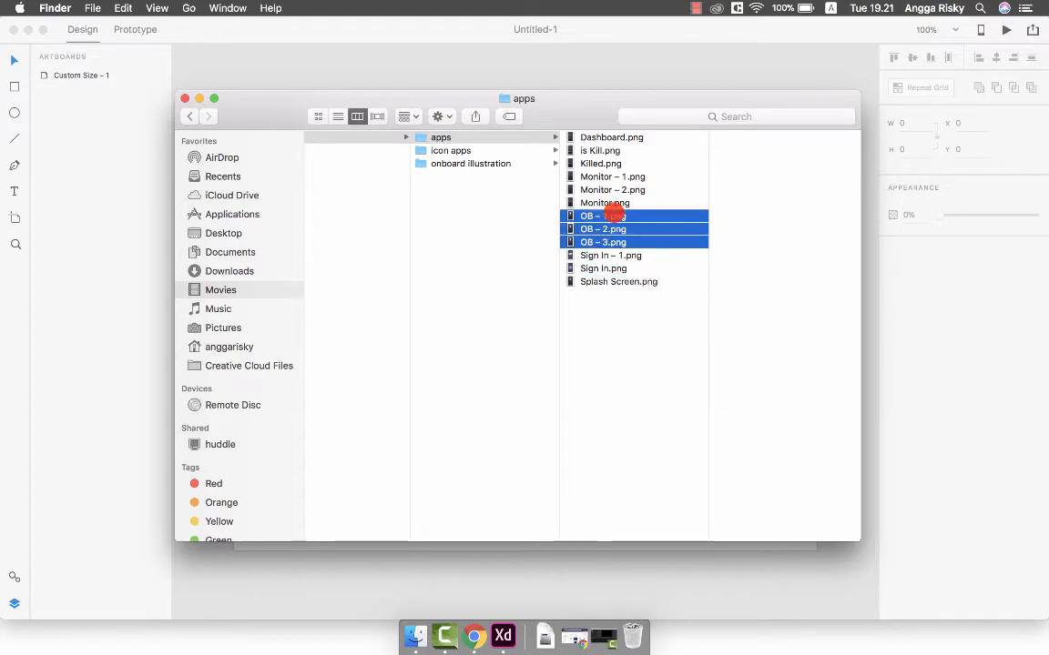
pyautogui.keyDown('super'); pyautogui.click(603, 282); pyautogui.keyUp('super')
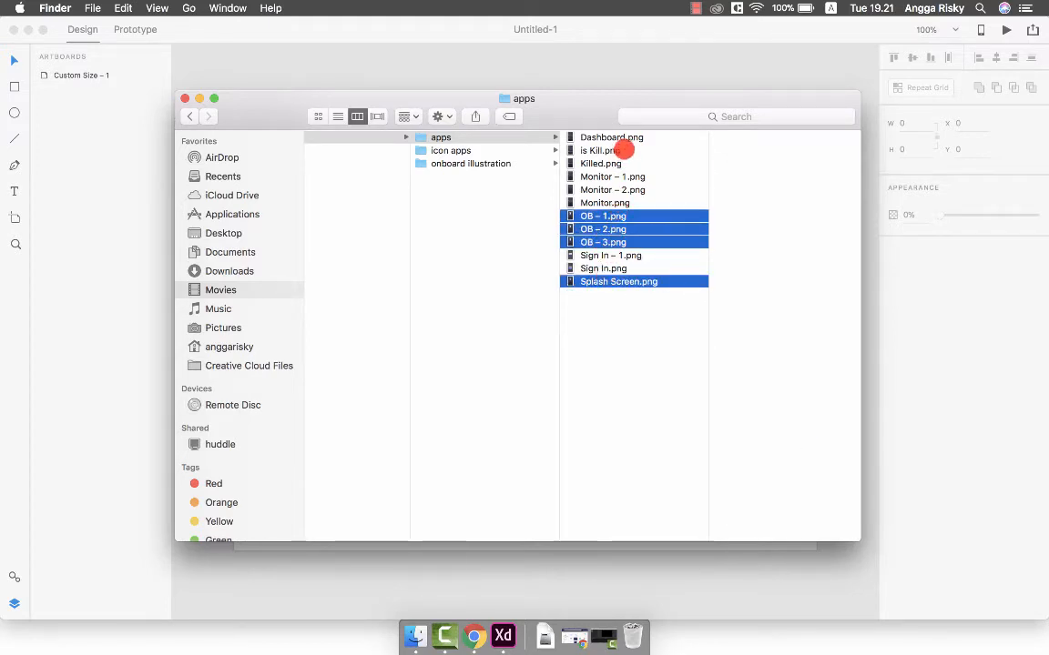
pyautogui.keyDown('super'); pyautogui.click(609, 137); pyautogui.keyUp('super')
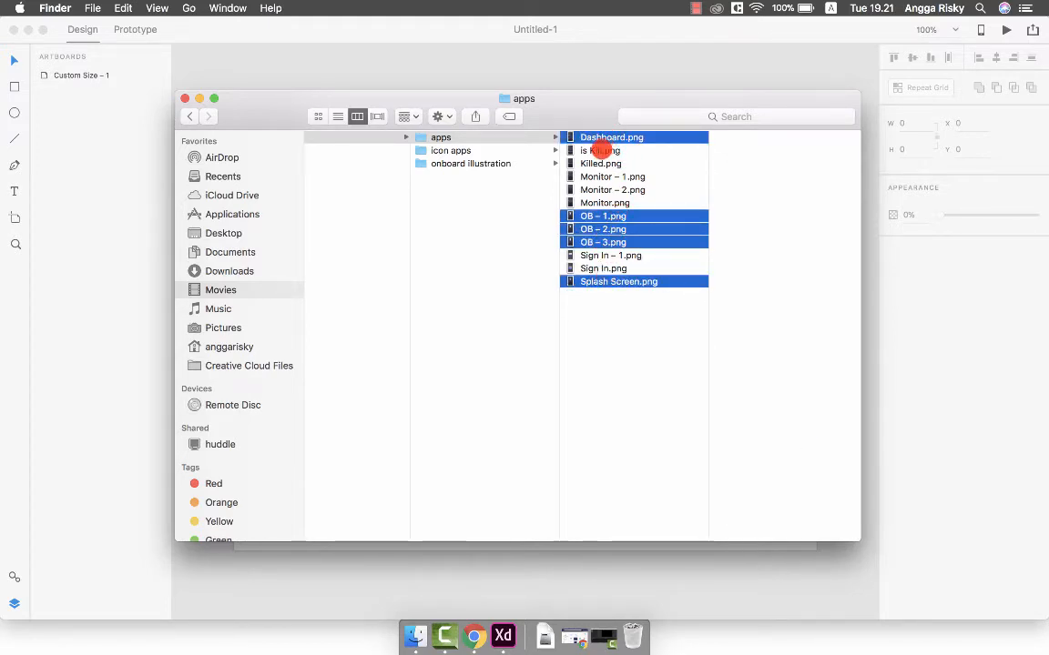
pyautogui.keyDown('super'); pyautogui.click(600, 150); pyautogui.keyUp('super')
pyautogui.press('super+c')
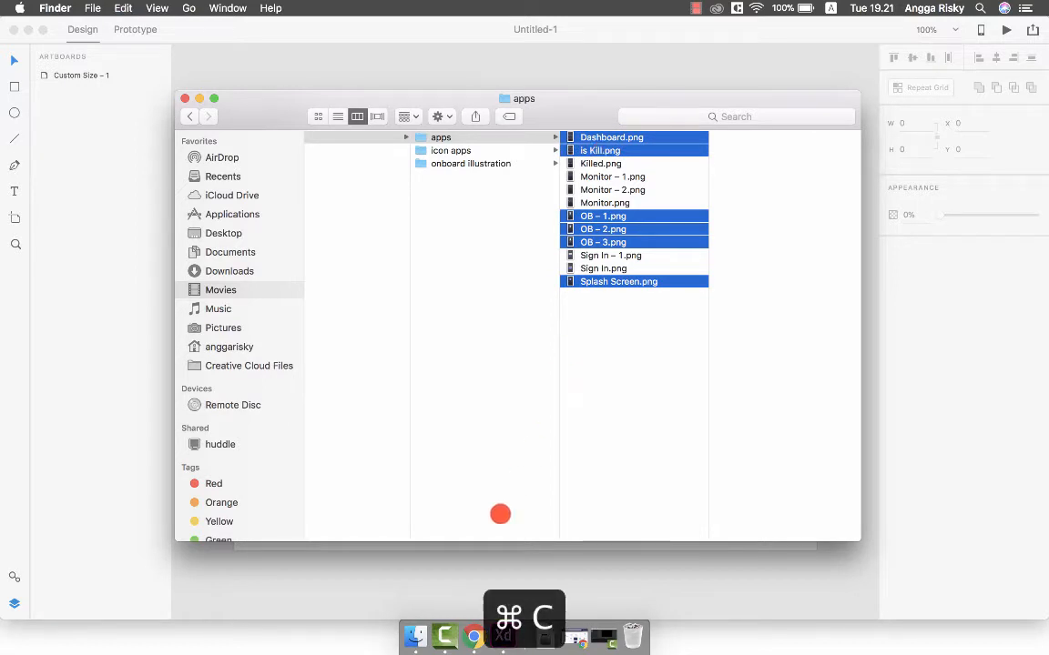
pyautogui.click(487, 555)
pyautogui.press('super+v')
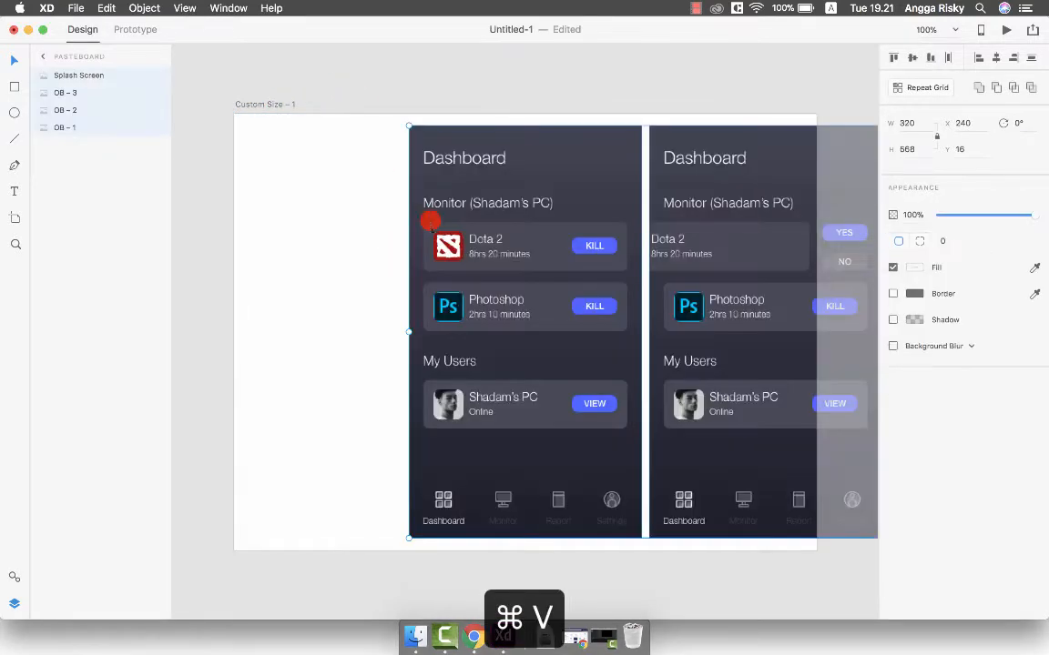
# Scale all pasted screens down together to about 196 × 347 px each and move the row to about X 23, Y 91 on the artboard
pyautogui.press('super+minus')
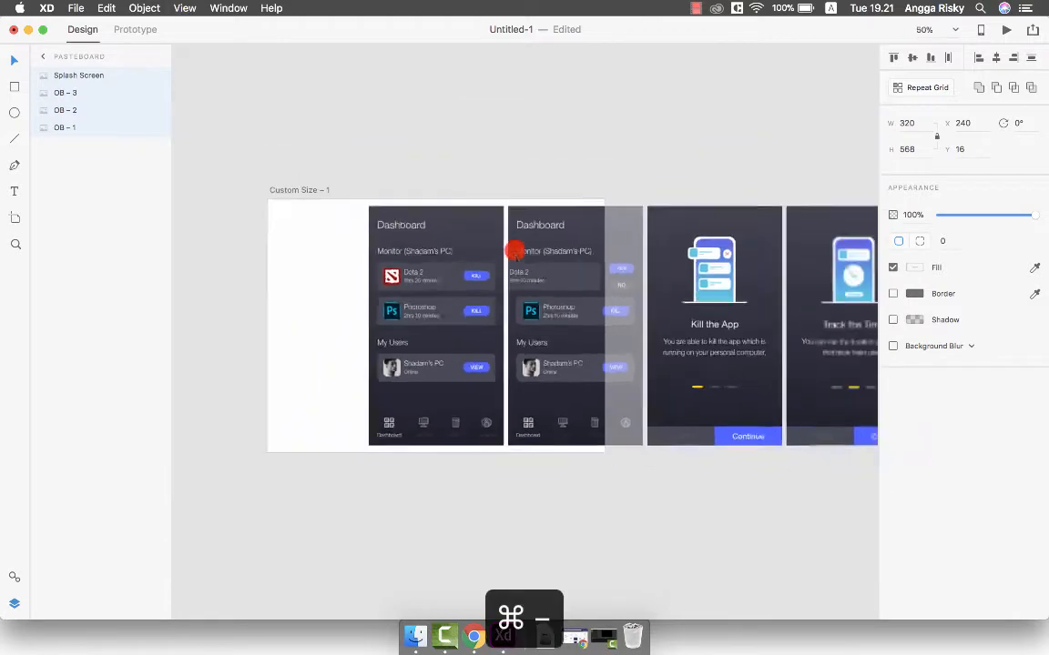
pyautogui.press('super+minus')
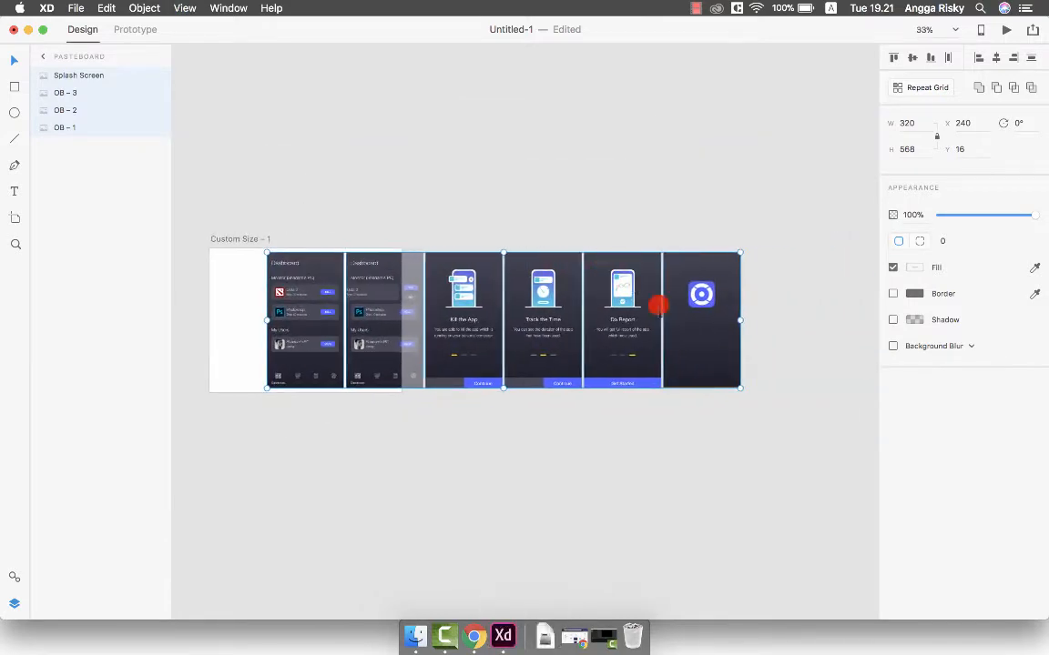
pyautogui.moveTo(740, 389); pyautogui.dragTo(603, 336)
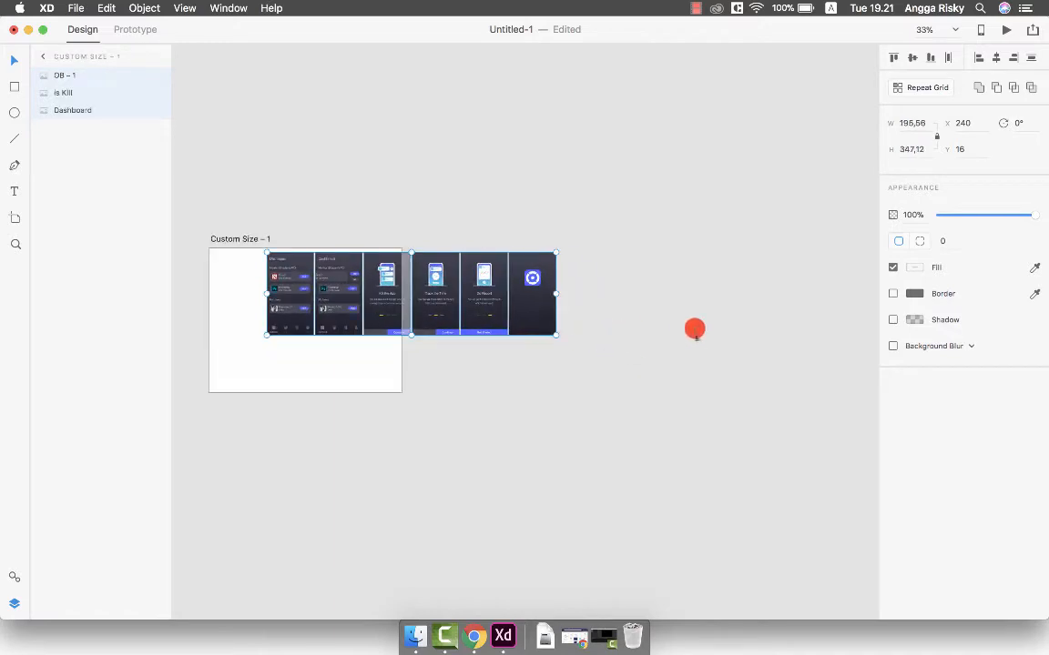
pyautogui.hscroll(-5, 695, 330)
pyautogui.moveTo(549, 243); pyautogui.dragTo(498, 261)
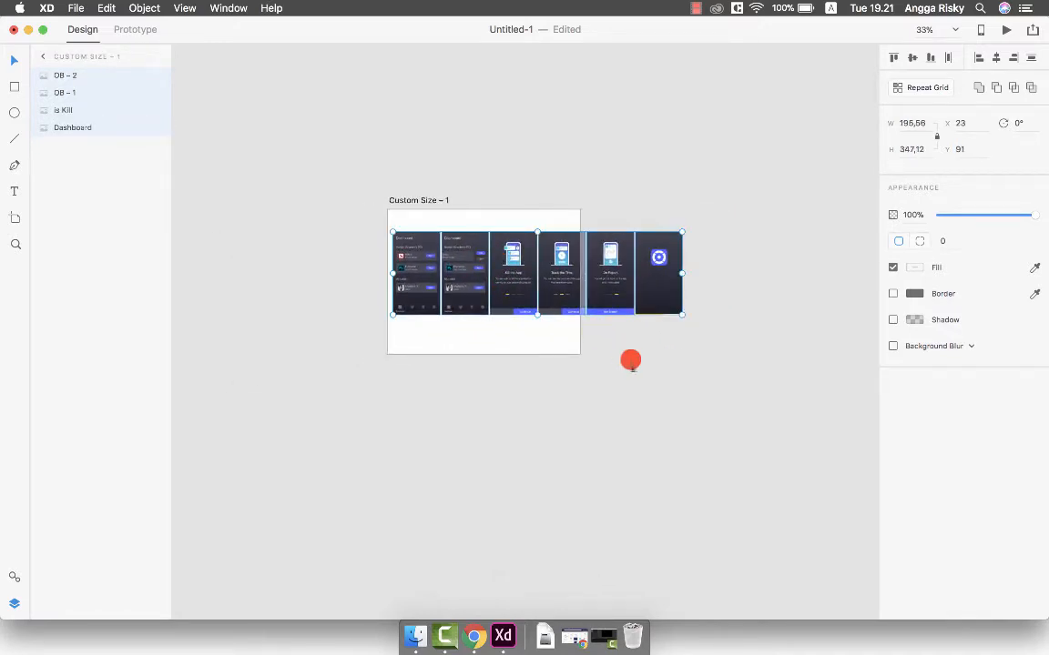
# Move the OB – 2, OB – 3 and Splash Screen images together into a second row starting at about X 101, Y 287
pyautogui.click(630, 361)
pyautogui.click(560, 260)
pyautogui.click(605, 268)
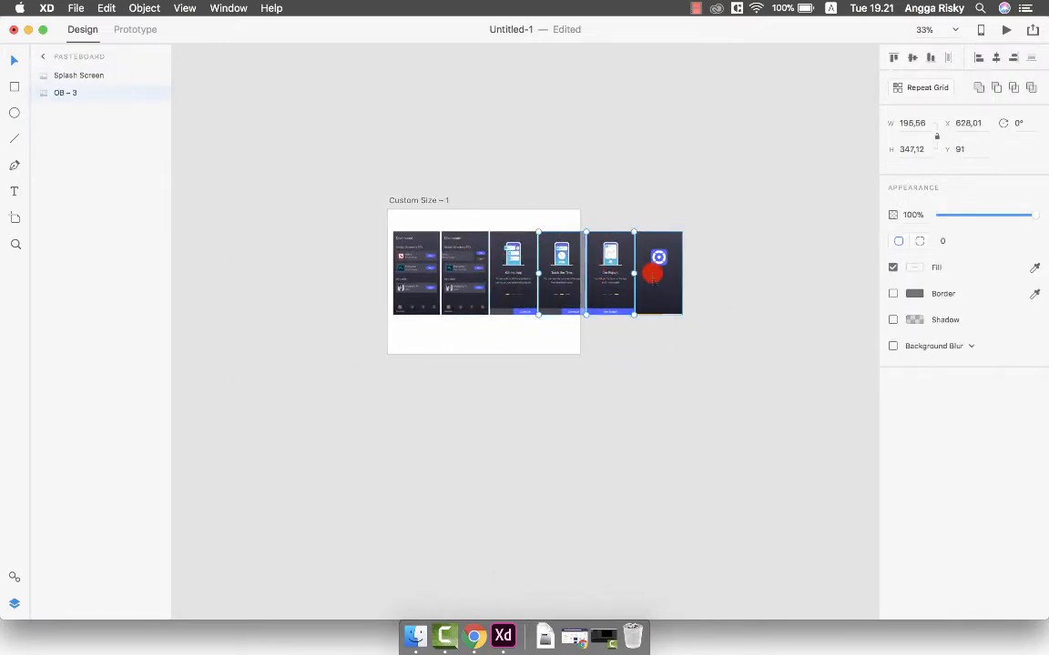
pyautogui.moveTo(656, 264); pyautogui.dragTo(508, 351)
# Move the Dashboard screen up past the artboard's upper edge to X 30, Y -36
pyautogui.press('super+equal')
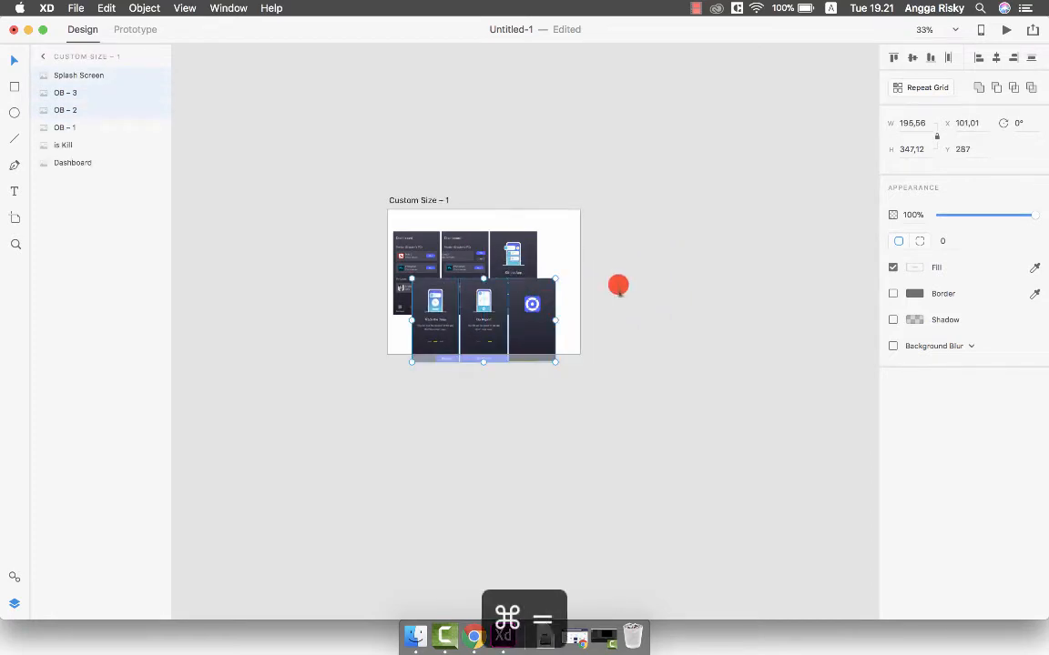
pyautogui.press('super+equal')
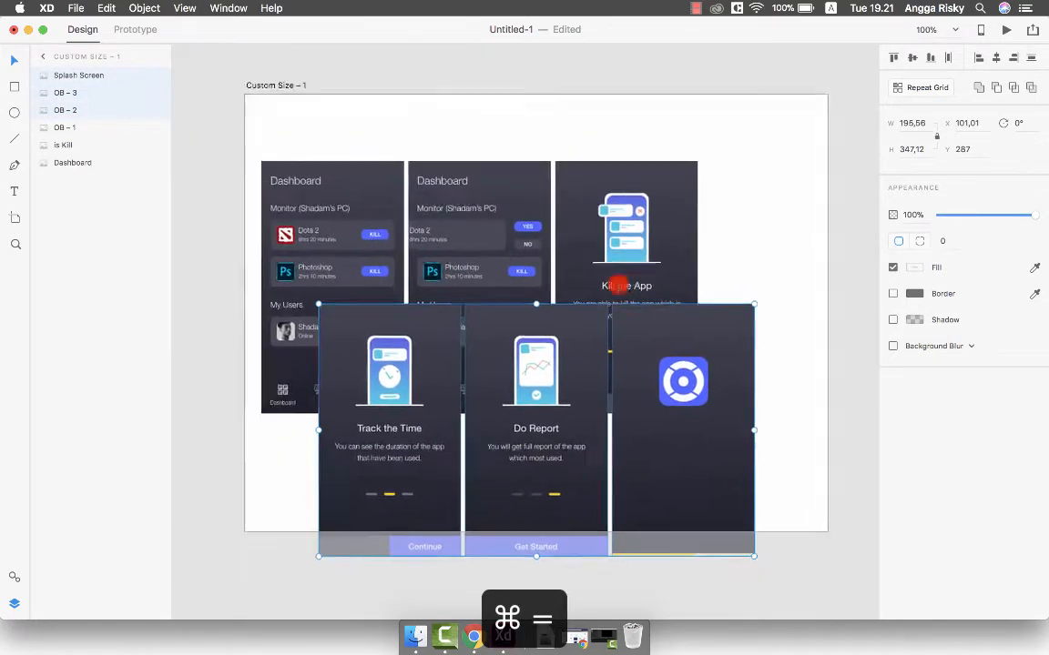
pyautogui.scroll(-1, 619, 287)
pyautogui.scroll(1, 619, 288)
pyautogui.hscroll(-1, 619, 288)
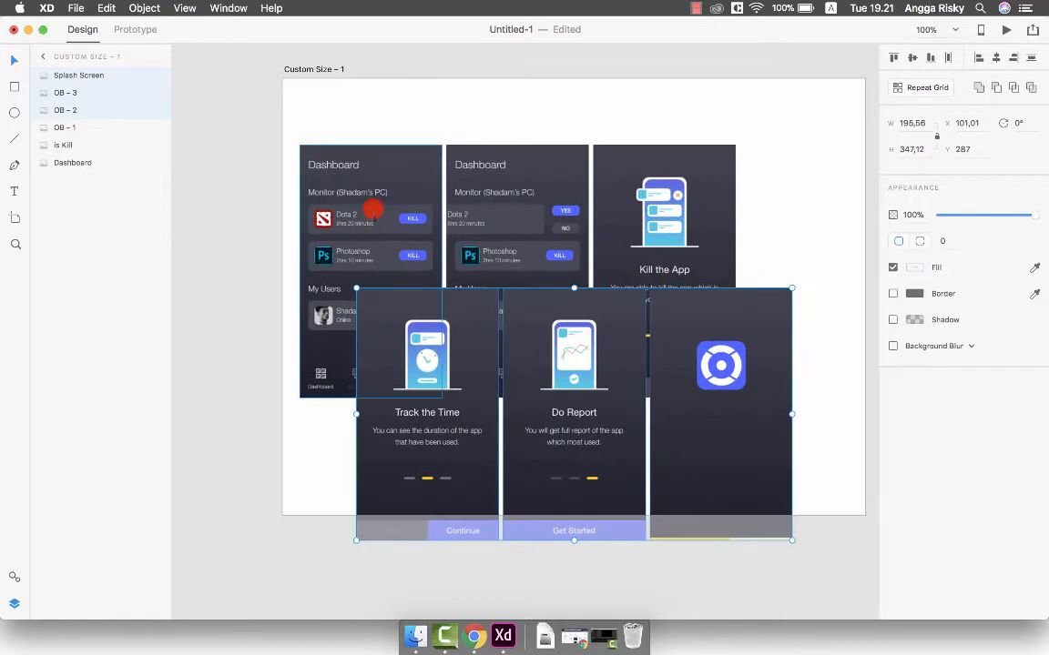
pyautogui.moveTo(372, 208)
pyautogui.mouseDown()
pyautogui.moveTo(368, 122)
pyautogui.moveTo(285, 158)
pyautogui.mouseUp()
pyautogui.scroll(1, 282, 162)
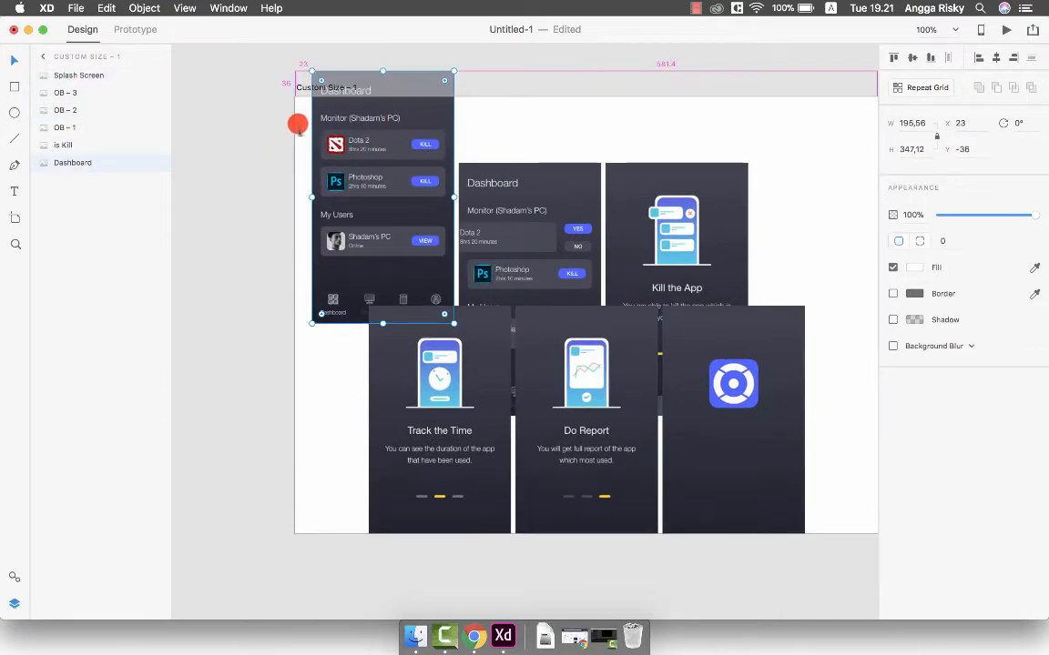
pyautogui.moveTo(301, 117); pyautogui.dragTo(306, 118)
pyautogui.hotkey('alt', 'Right')
pyautogui.hotkey('alt', 'Right')
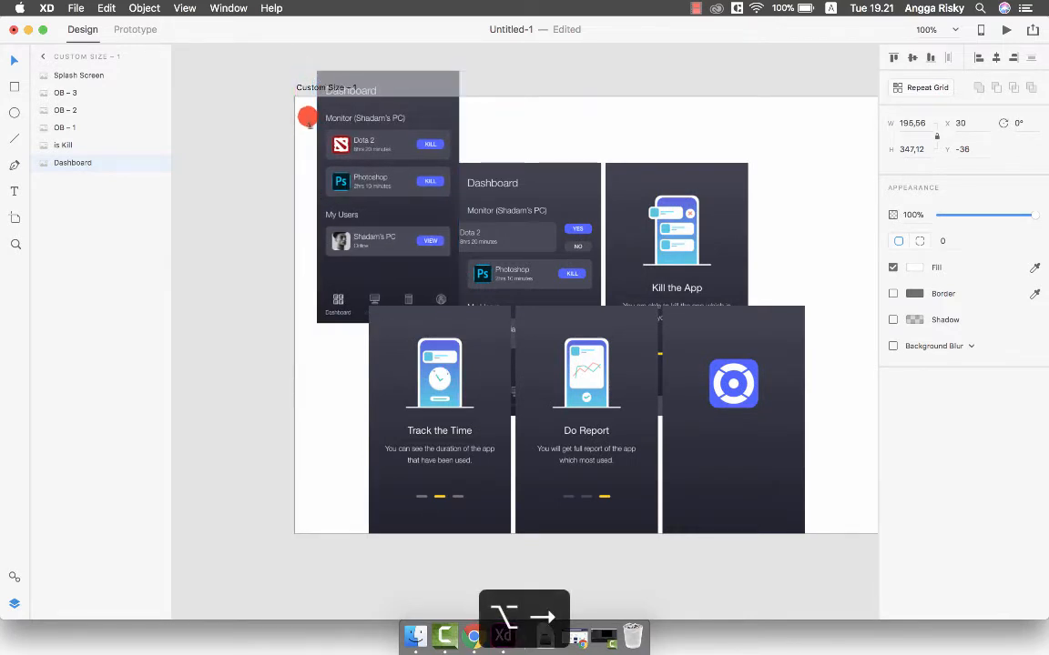
# Move the OB – 2 screen directly below the Dashboard screen, at about X 29 with a gap of about 30 px between them
pyautogui.scroll(-1, 307, 119)
pyautogui.hscroll(1, 303, 136)
pyautogui.moveTo(393, 326); pyautogui.dragTo(341, 371)
pyautogui.hotkey('alt', 'Up')
pyautogui.hotkey('alt', 'Up')
pyautogui.hotkey('alt', 'Up')
pyautogui.hotkey('alt', 'Up')
pyautogui.hotkey('alt', 'Up')
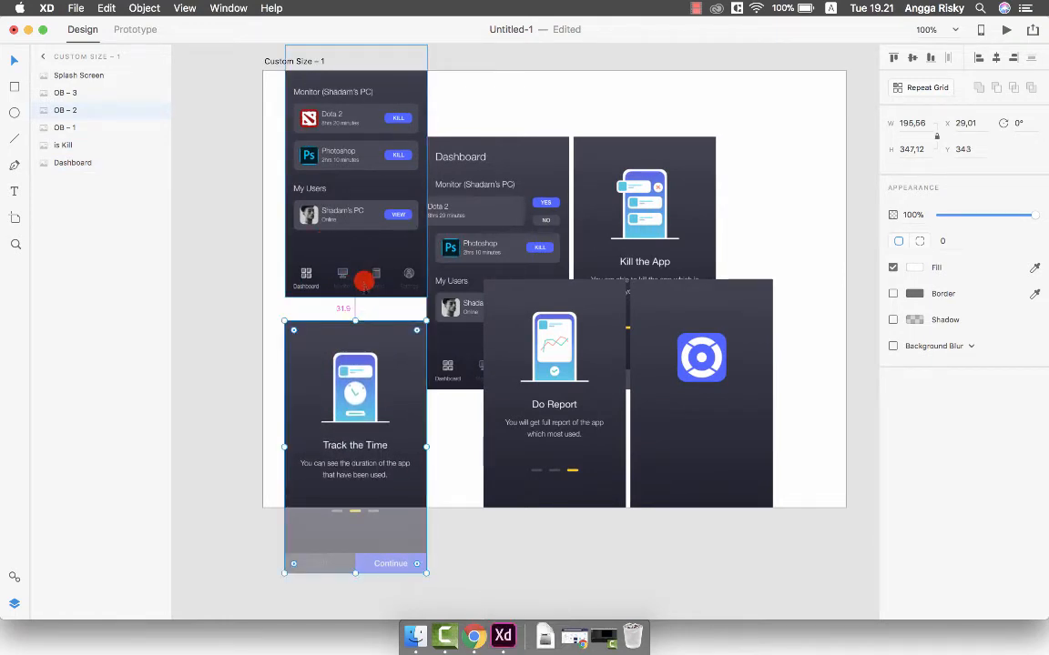
# Place the is Kill screen in a second column beside the Dashboard screen, at about X 256, Y 30
pyautogui.hscroll(3, 364, 283)
pyautogui.moveTo(397, 233); pyautogui.dragTo(428, 206)
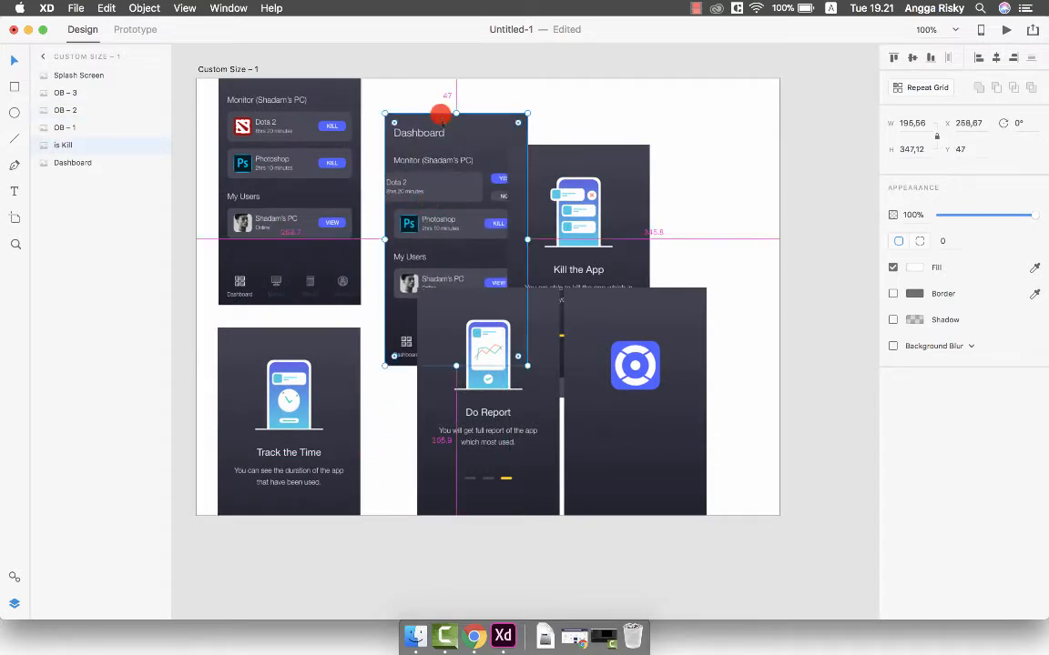
pyautogui.hotkey('alt', 'Up')
pyautogui.hotkey('alt', 'Up')
pyautogui.hotkey('alt', 'Up')
pyautogui.hotkey('alt', 'Up')
pyautogui.hotkey('alt', 'Up')
pyautogui.hotkey('alt', 'Up')
pyautogui.hotkey('alt', 'Up')
pyautogui.hotkey('alt', 'shift', 'Up')
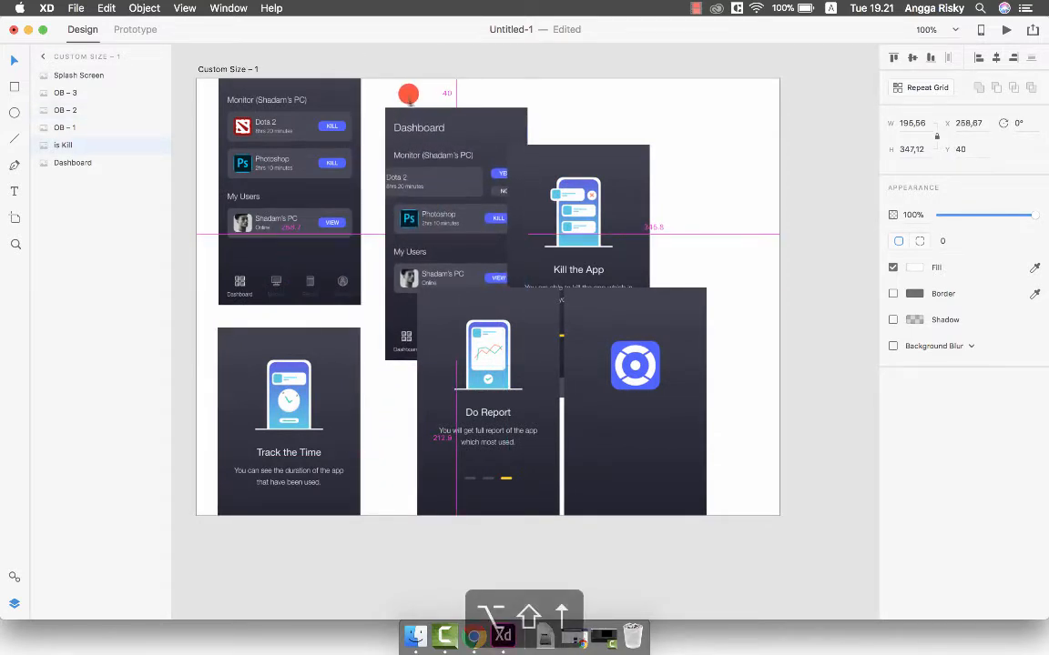
pyautogui.hotkey('alt', 'Left')
pyautogui.hotkey('alt', 'Left')
pyautogui.hotkey('alt', 'Left')
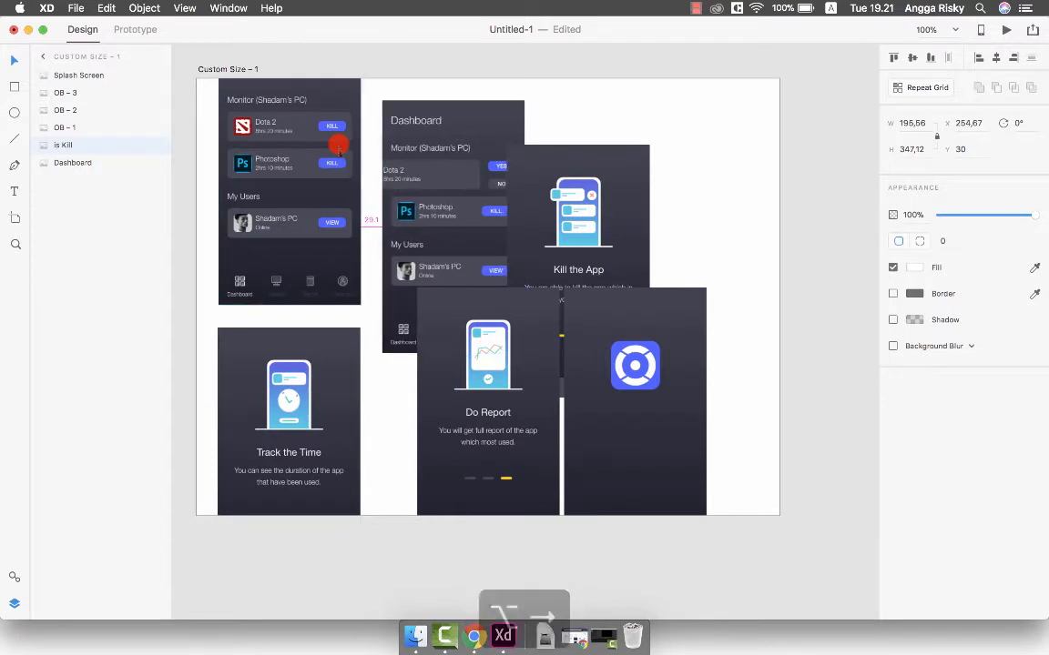
# Move the OB – 3 screen directly below the is Kill screen, at about X 256, Y 408
pyautogui.scroll(-3, 427, 213)
pyautogui.scroll(2, 448, 245)
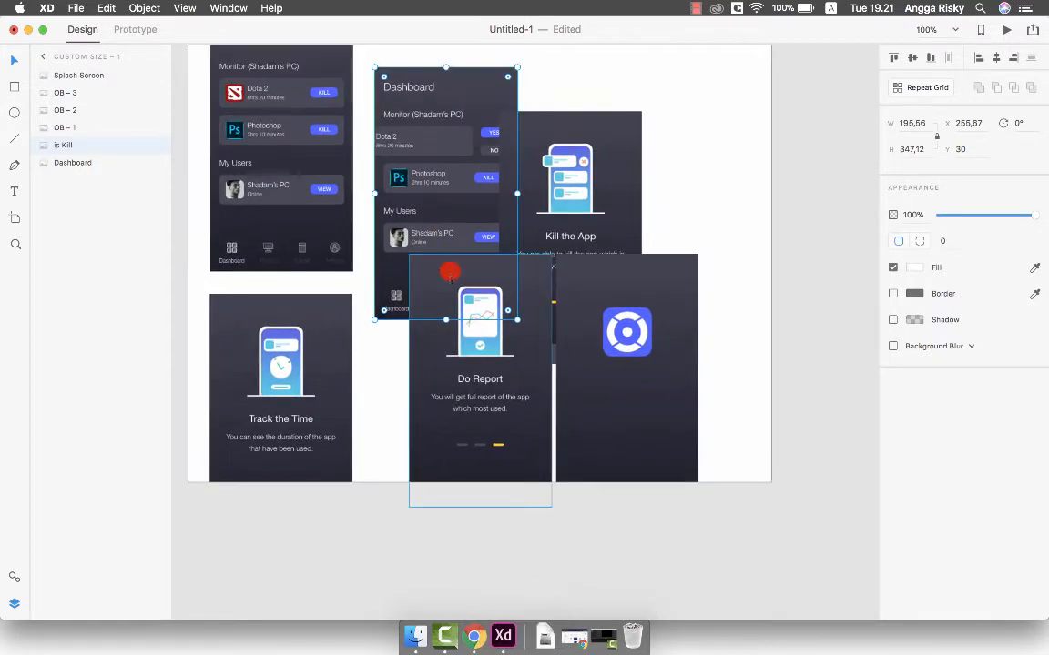
pyautogui.moveTo(466, 355); pyautogui.dragTo(441, 362)
pyautogui.hotkey('alt', 'Up')
pyautogui.hotkey('alt', 'Up')
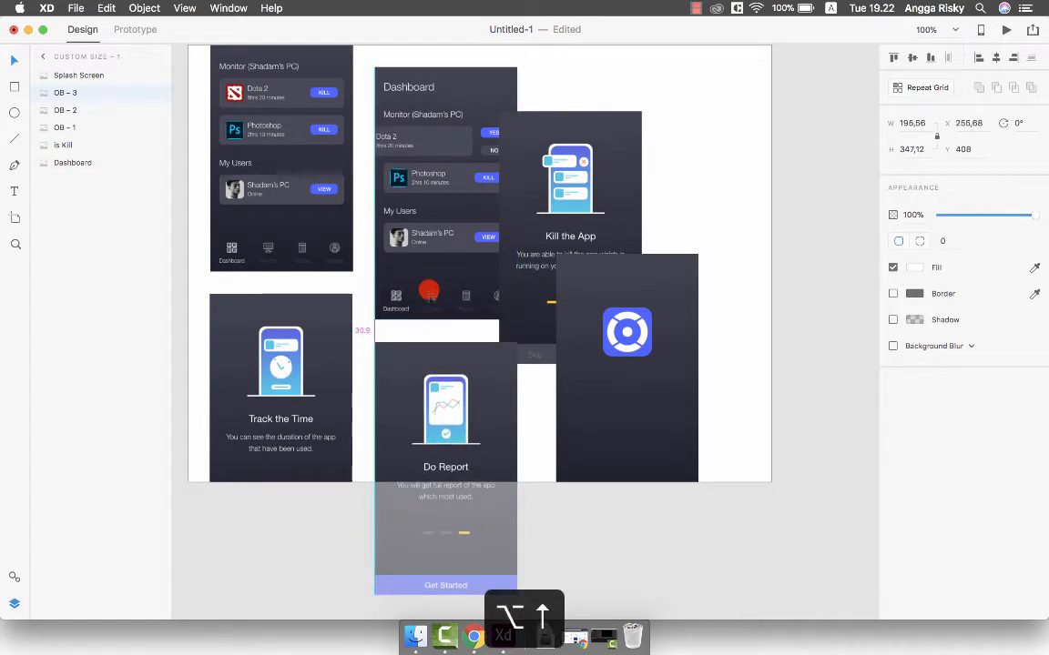
# Form a third column by moving OB – 1 past the artboard's upper edge and placing Splash Screen below it at about X 482, Y 331
pyautogui.scroll(2, 427, 290)
pyautogui.hscroll(2, 428, 289)
pyautogui.moveTo(526, 266); pyautogui.dragTo(566, 166)
pyautogui.moveTo(569, 320); pyautogui.dragTo(559, 357)
pyautogui.hotkey('alt', 'Up')
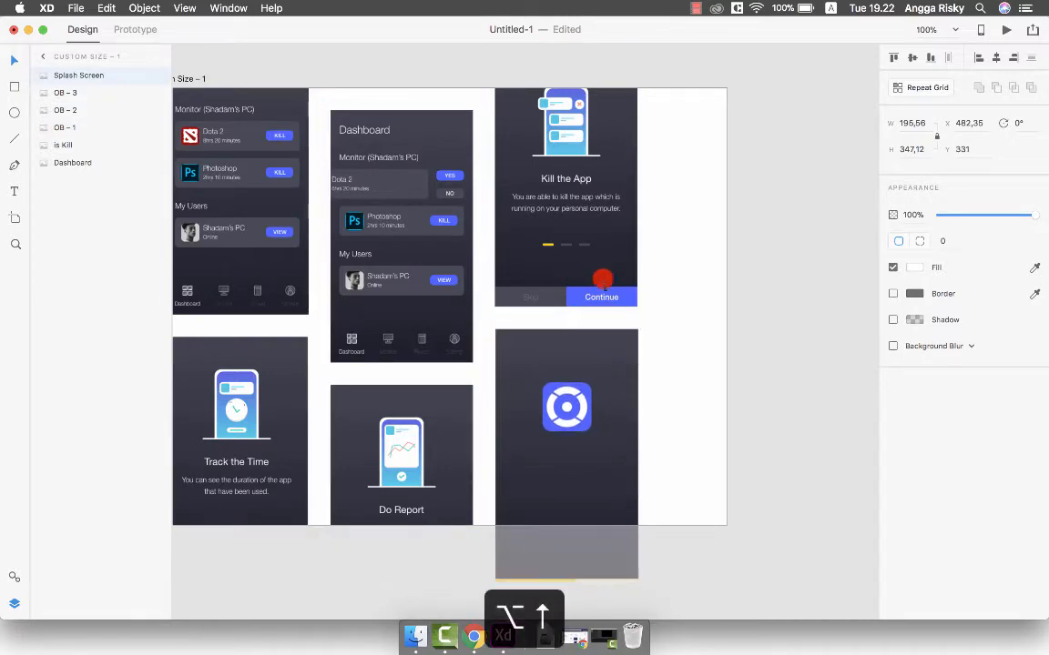
# Copy is Kill.png, Monitor – 2.png and Sign In.png from the Finder apps folder and paste them into the XD document
pyautogui.hscroll(-5, 602, 278)
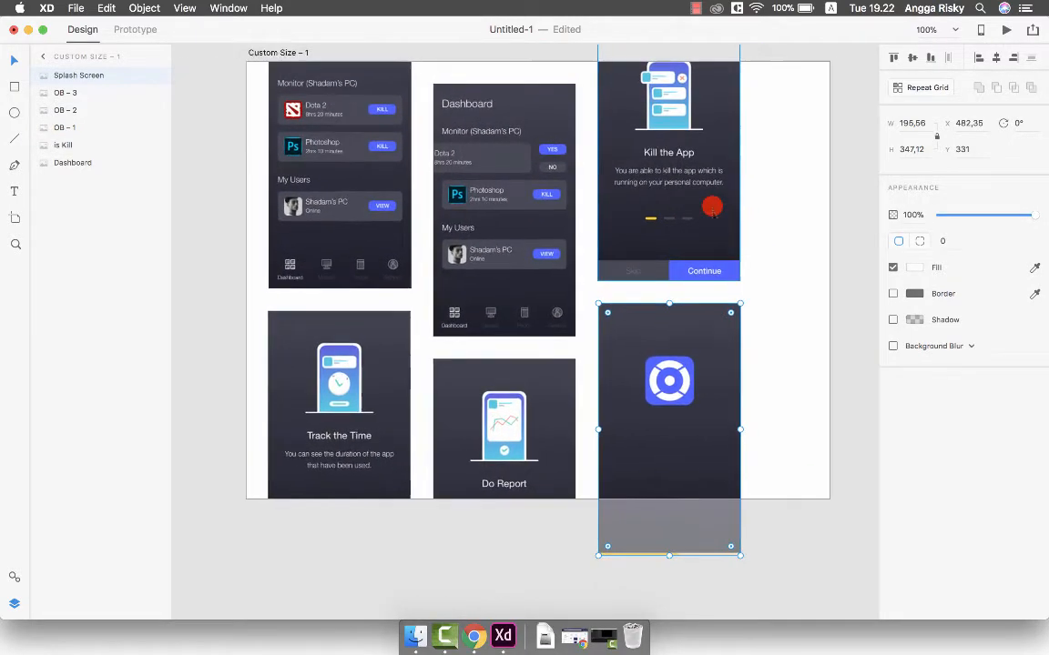
pyautogui.hscroll(2, 711, 209)
pyautogui.hscroll(5, 782, 159)
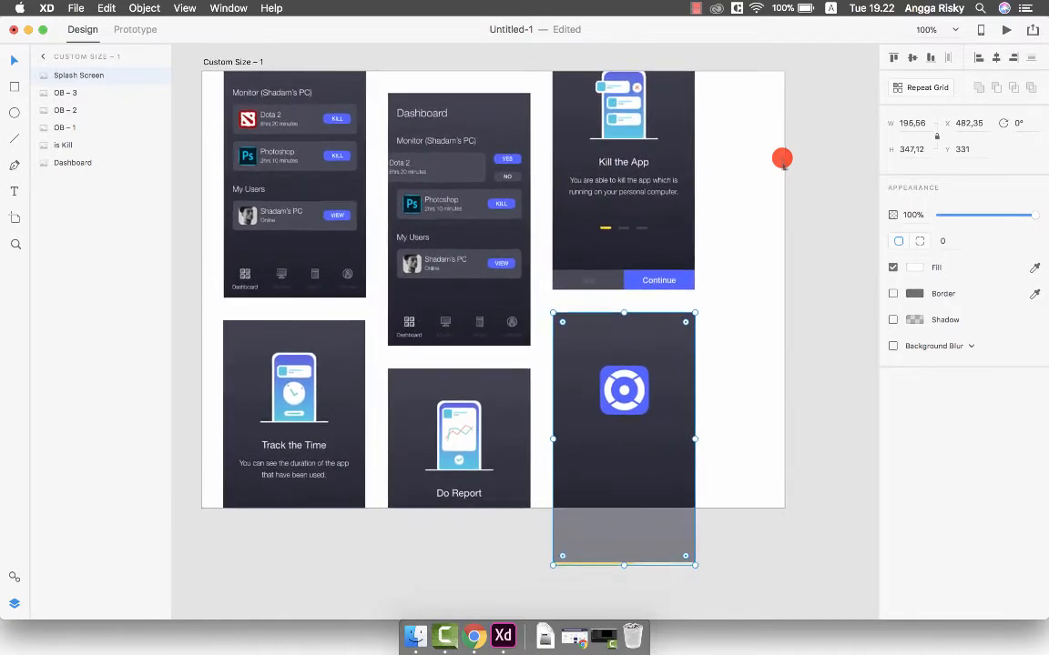
pyautogui.click(416, 637)
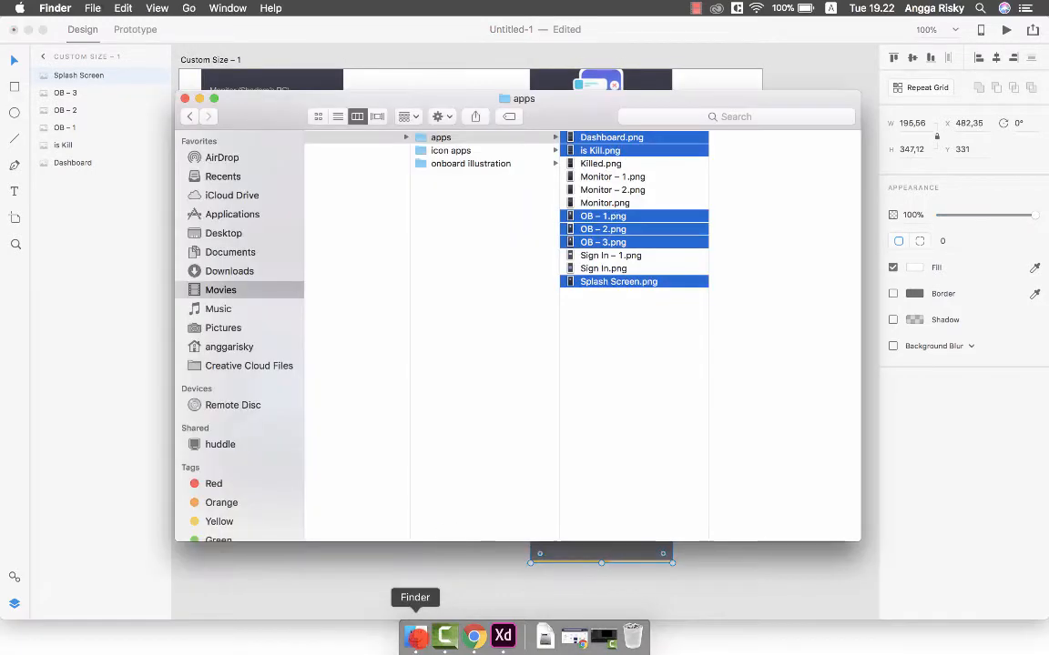
pyautogui.click(613, 267)
pyautogui.press('super+c')
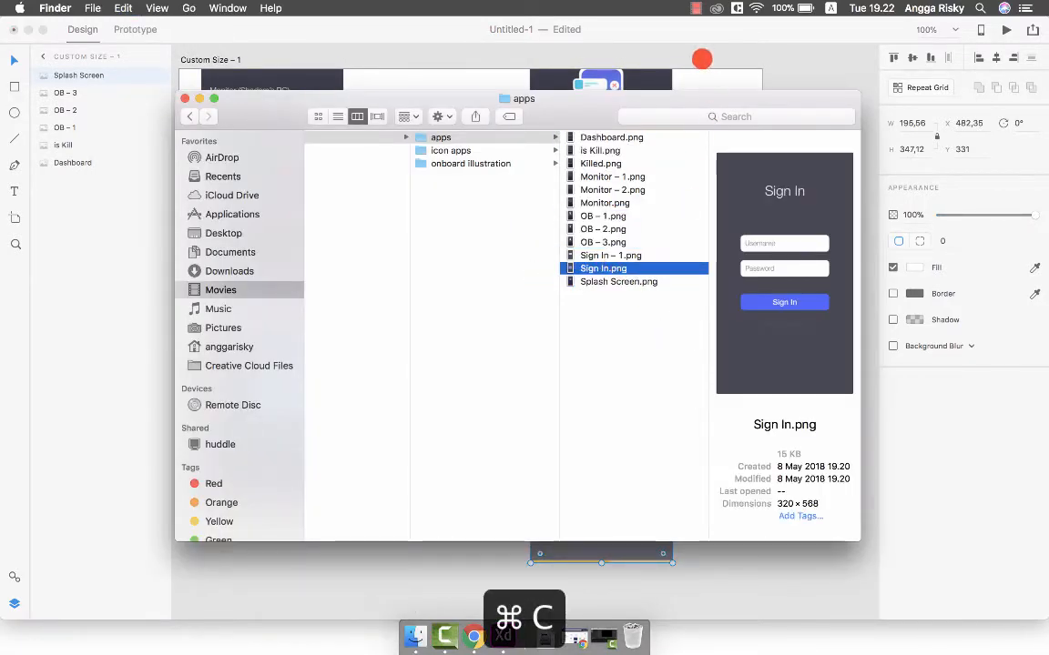
pyautogui.keyDown('super'); pyautogui.click(624, 188); pyautogui.keyUp('super')
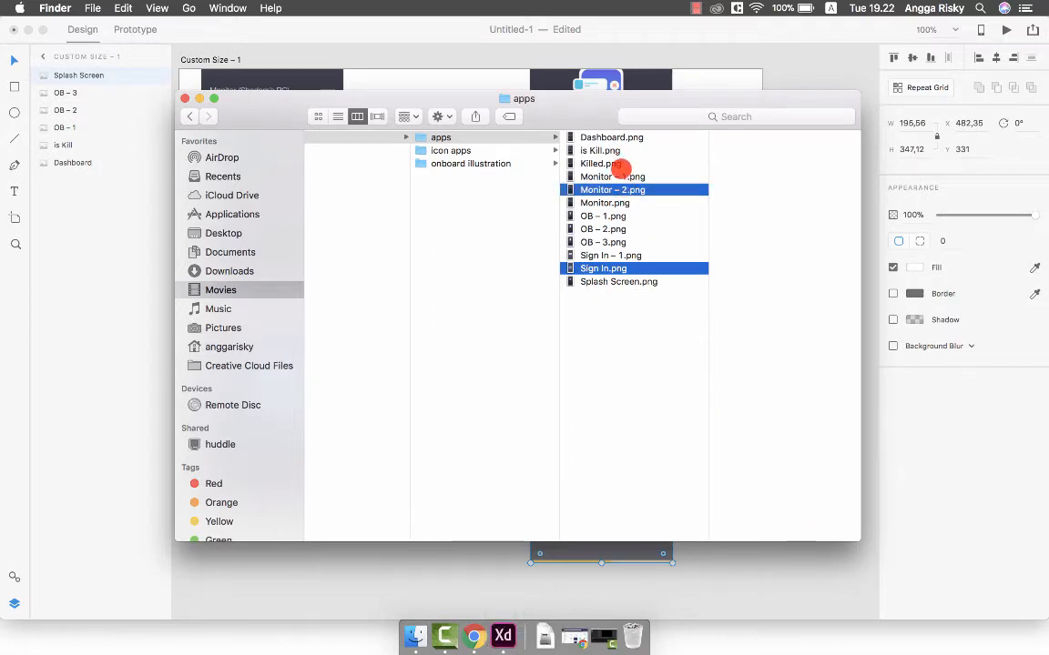
pyautogui.keyDown('super'); pyautogui.click(601, 150); pyautogui.keyUp('super')
pyautogui.press('super+c')
pyautogui.click(705, 80)
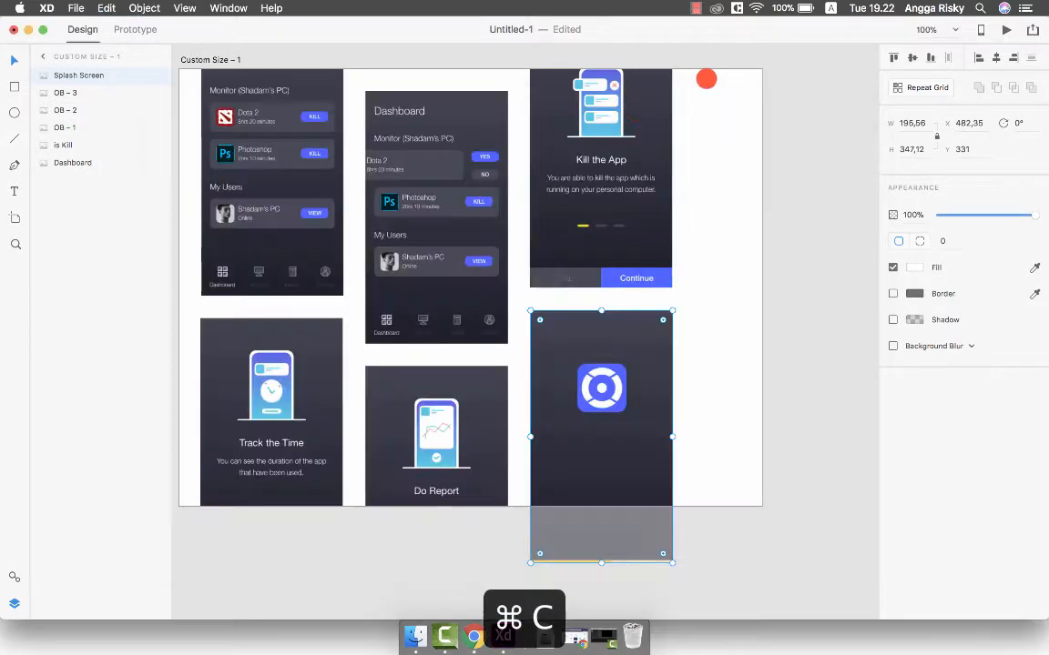
pyautogui.press('super+v')
# Scale the three pasted screens to the Dashboard screen's height of 347,12, keeping their proportions
pyautogui.hscroll(-3, 699, 177)
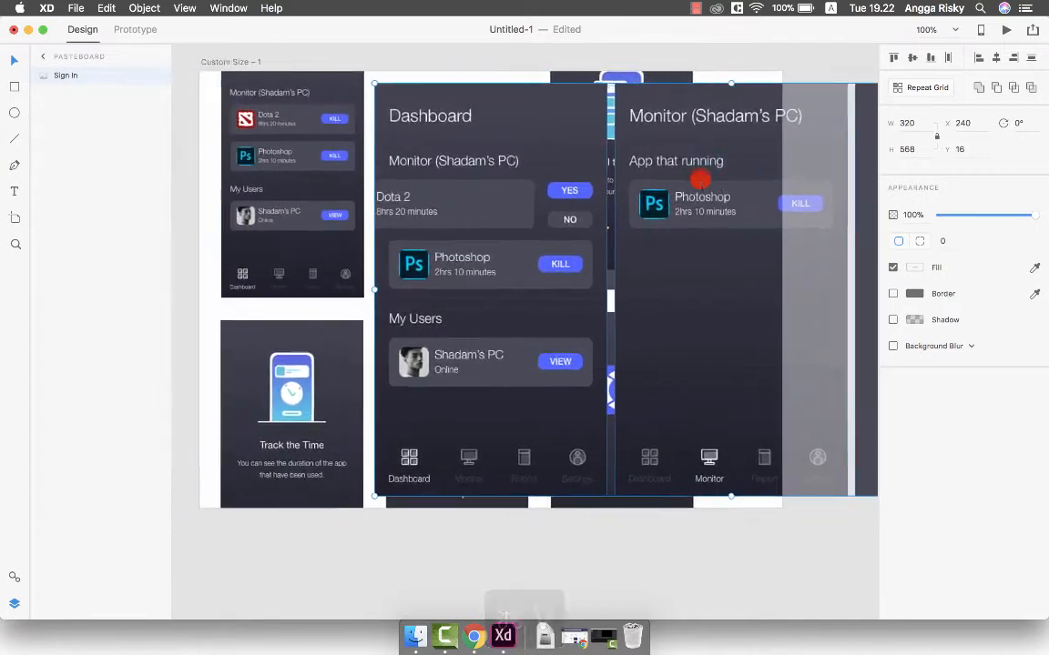
pyautogui.click(335, 212)
pyautogui.hscroll(3, 637, 191)
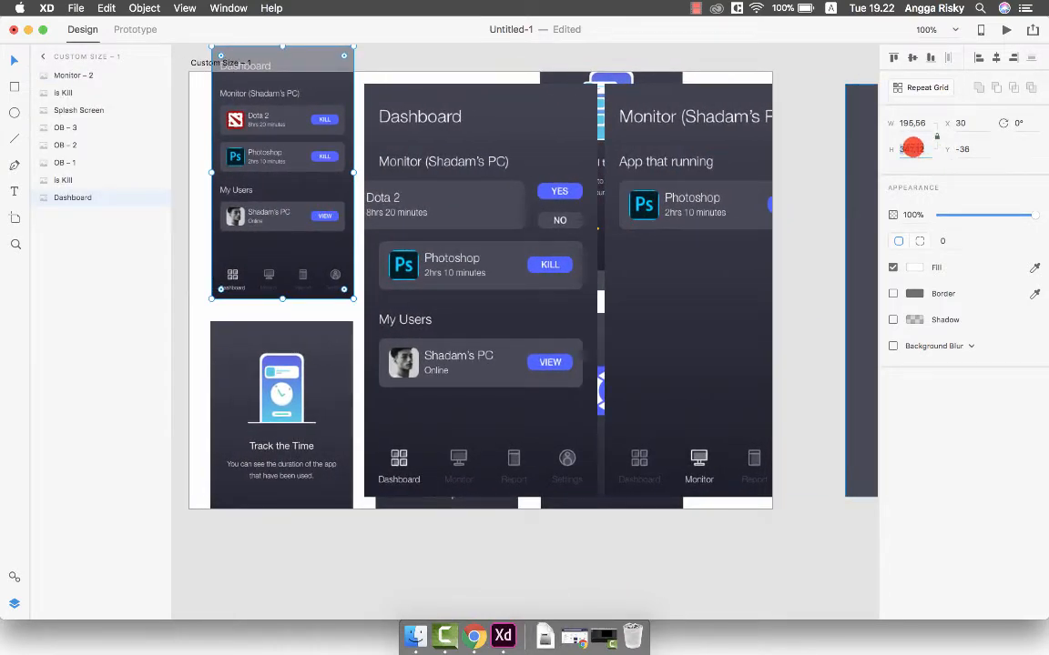
pyautogui.press('super+c')
pyautogui.click(484, 237)
pyautogui.hscroll(5, 491, 238)
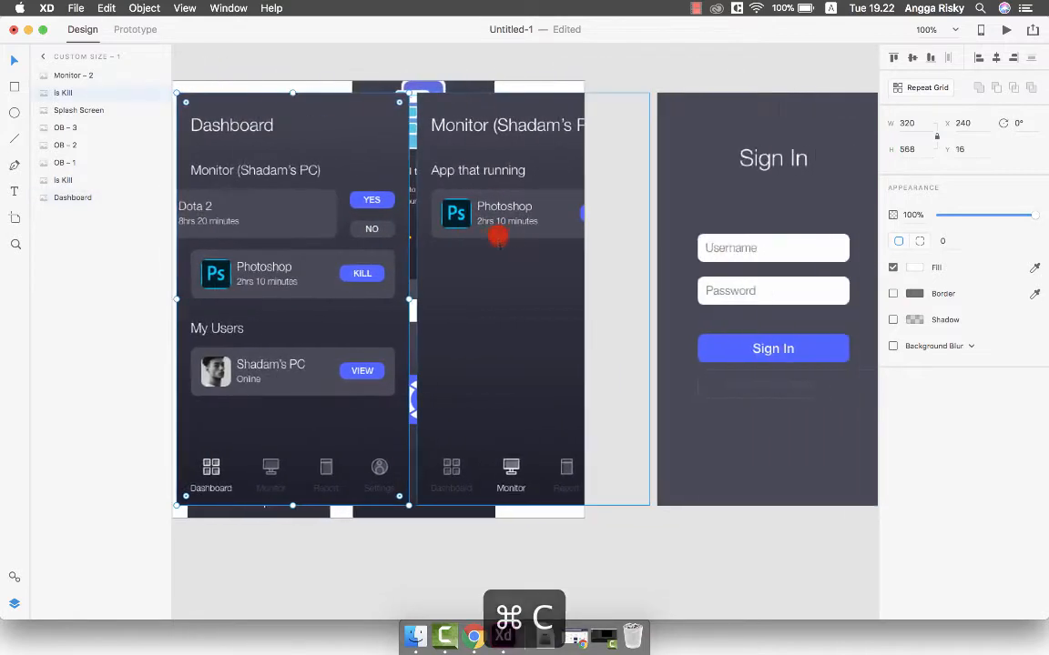
pyautogui.click(774, 204)
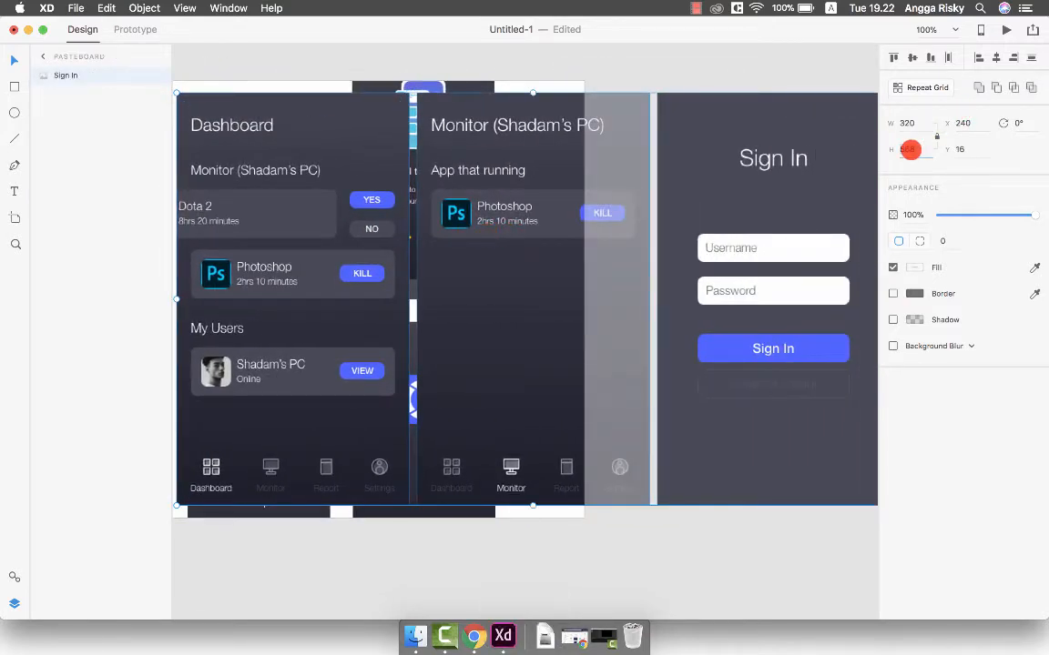
pyautogui.press('super+v')
pyautogui.press('Return')
pyautogui.hscroll(-3, 608, 192)
pyautogui.scroll(-1, 608, 192)
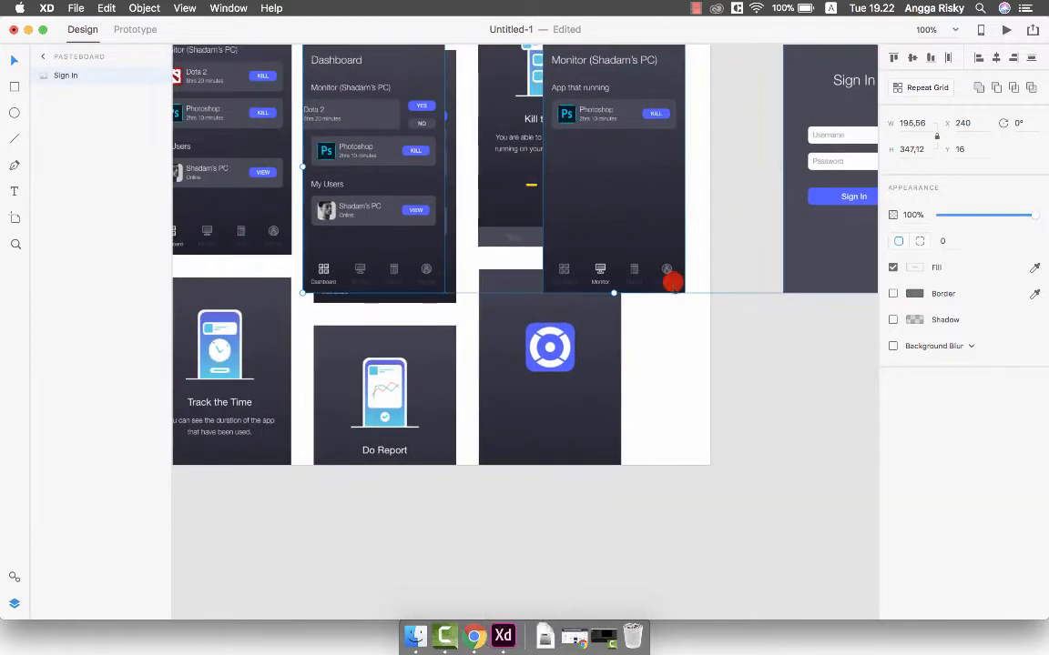
# Form a fourth column at about X 709 with Sign In past the upper edge, is Kill at Y 168 and Monitor – 2 at Y 546
pyautogui.moveTo(672, 283); pyautogui.dragTo(616, 299)
pyautogui.click(767, 386)
pyautogui.scroll(2, 767, 385)
pyautogui.hscroll(-1, 768, 385)
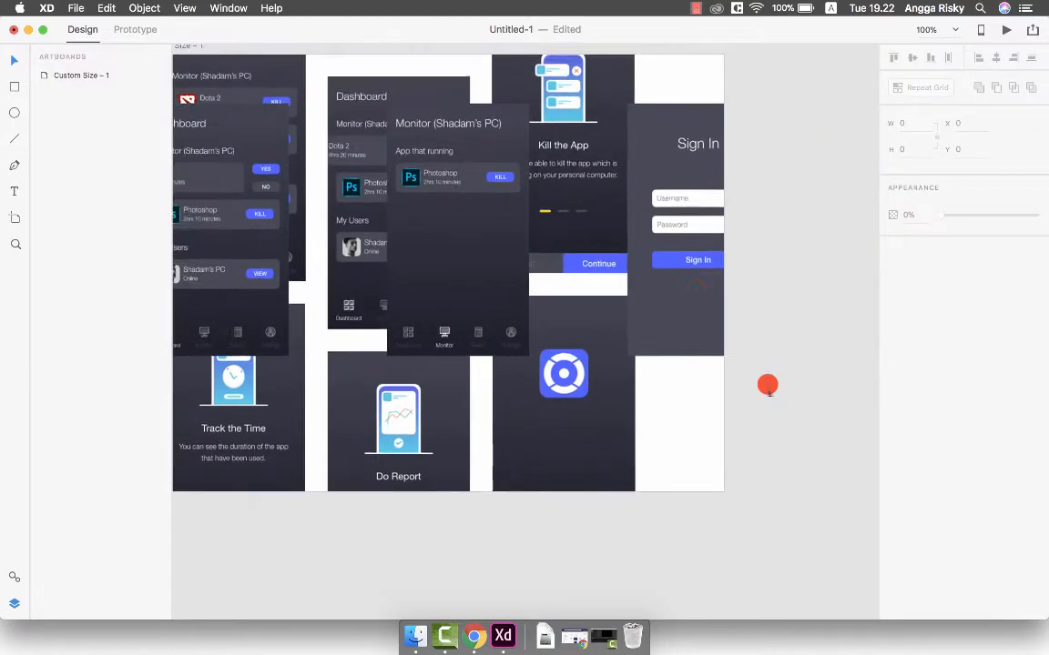
pyautogui.moveTo(695, 321); pyautogui.dragTo(413, 399)
pyautogui.hscroll(-1, 411, 301)
pyautogui.hscroll(-1, 413, 296)
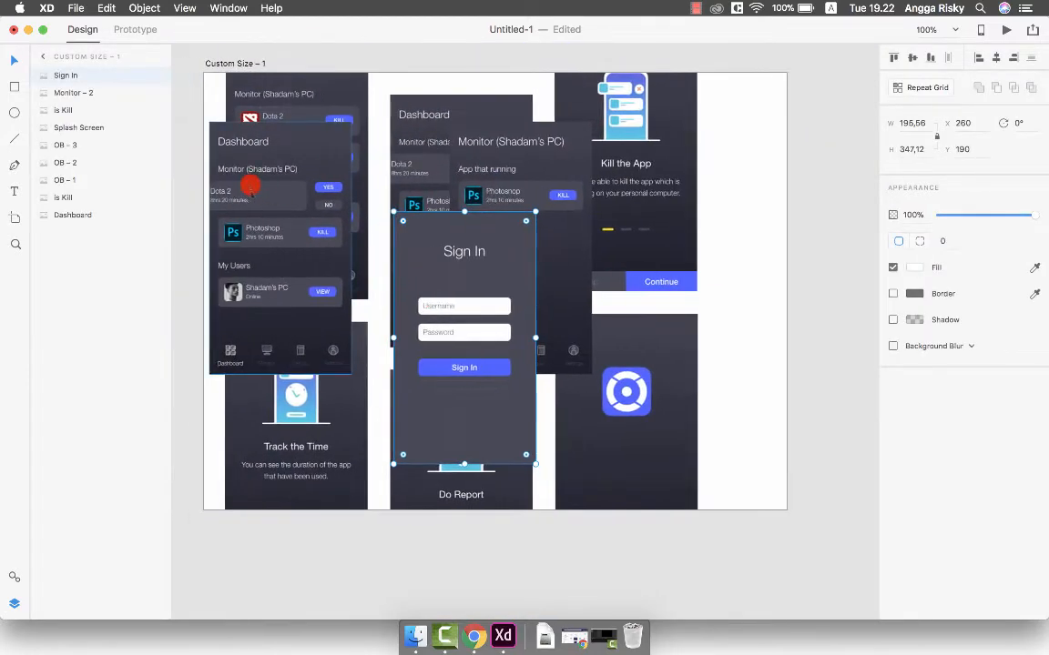
pyautogui.moveTo(246, 186); pyautogui.dragTo(767, 405)
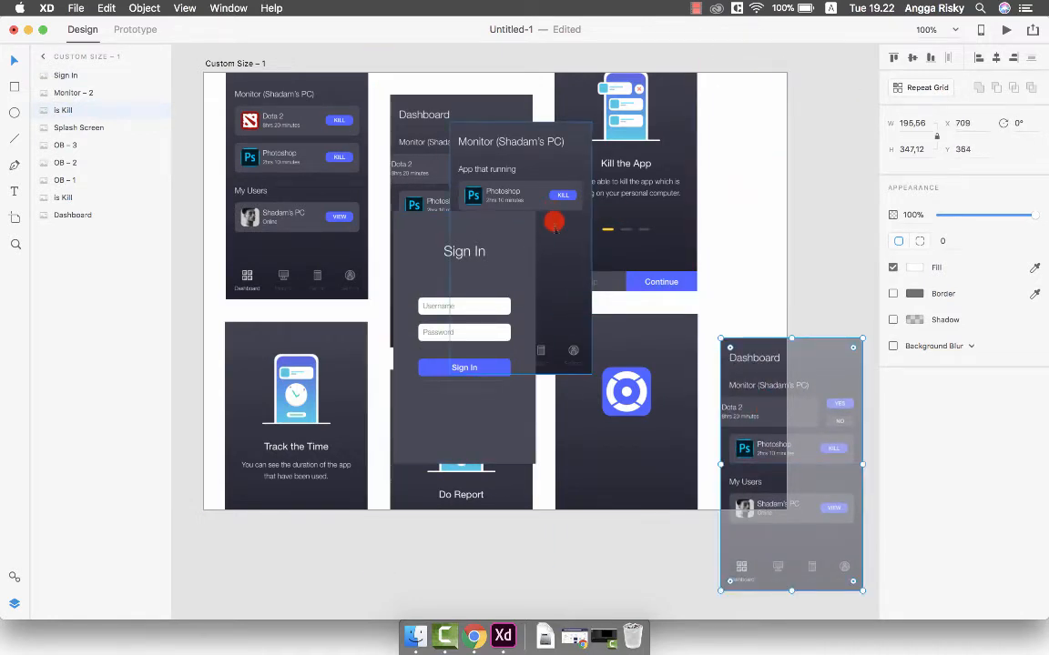
pyautogui.moveTo(553, 228); pyautogui.dragTo(748, 122)
pyautogui.moveTo(744, 335); pyautogui.dragTo(744, 223)
pyautogui.moveTo(549, 230); pyautogui.dragTo(782, 562)
pyautogui.click(625, 578)
# Select the screens in the first three columns plus Monitor – 2, and undo a trial shift of 10 px to the left
pyautogui.scroll(1, 624, 578)
pyautogui.hscroll(-1, 624, 578)
pyautogui.scroll(-1, 625, 578)
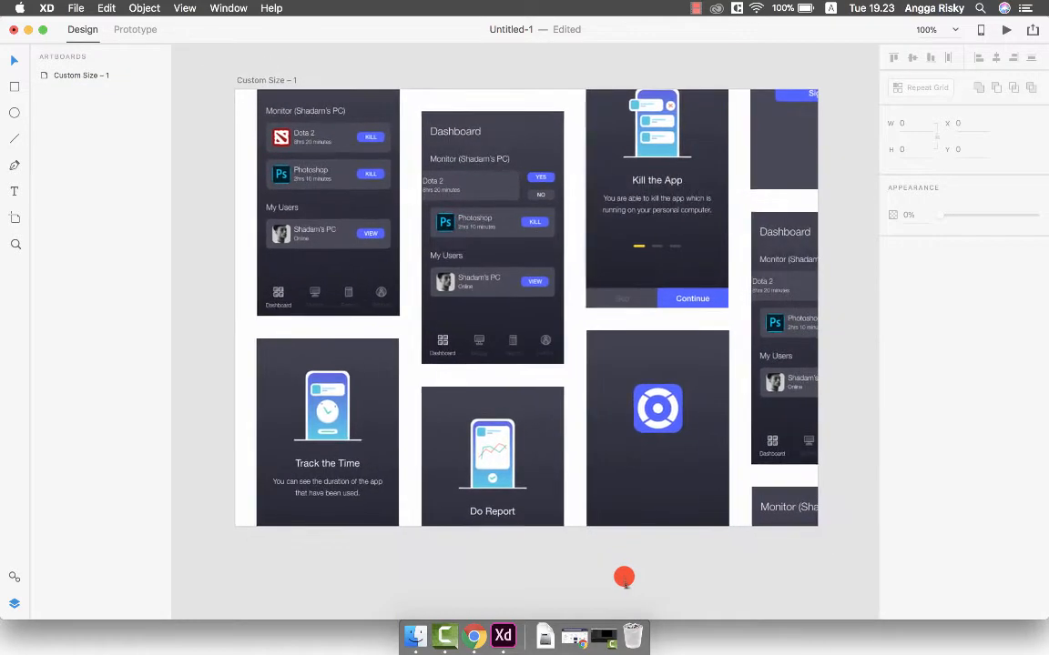
pyautogui.hscroll(1, 625, 578)
pyautogui.click(802, 506)
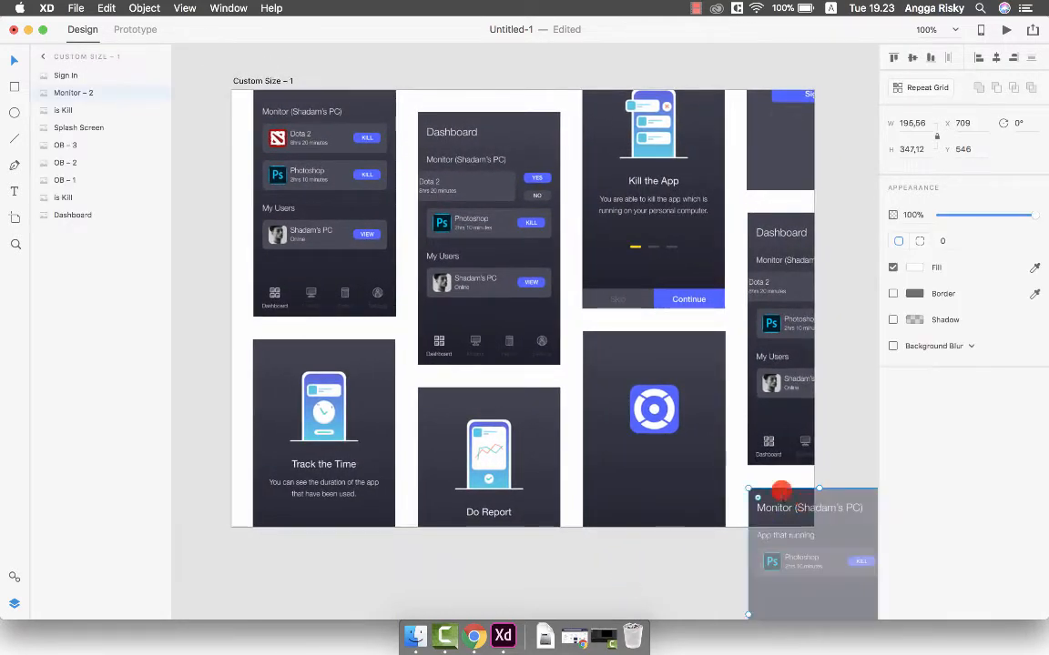
pyautogui.keyDown('shift'); pyautogui.click(669, 452); pyautogui.keyUp('shift')
pyautogui.keyDown('shift'); pyautogui.click(496, 447); pyautogui.keyUp('shift')
pyautogui.keyDown('shift'); pyautogui.click(358, 269); pyautogui.keyUp('shift')
pyautogui.keyDown('shift'); pyautogui.click(520, 251); pyautogui.keyUp('shift')
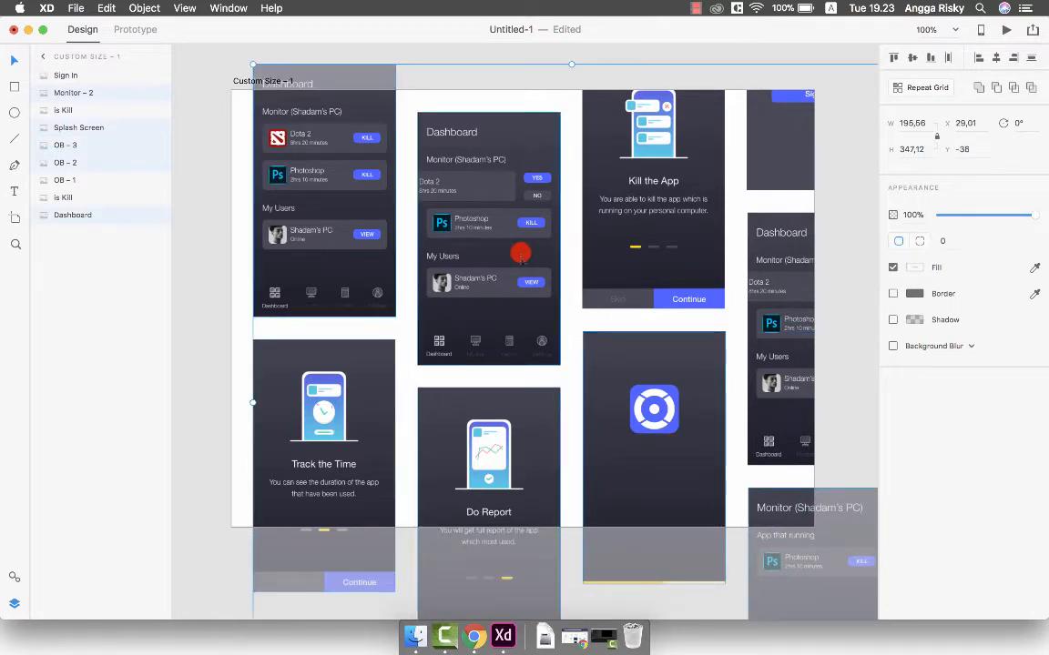
pyautogui.keyDown('shift'); pyautogui.click(614, 228); pyautogui.keyUp('shift')
pyautogui.hotkey('shift', 'Left')
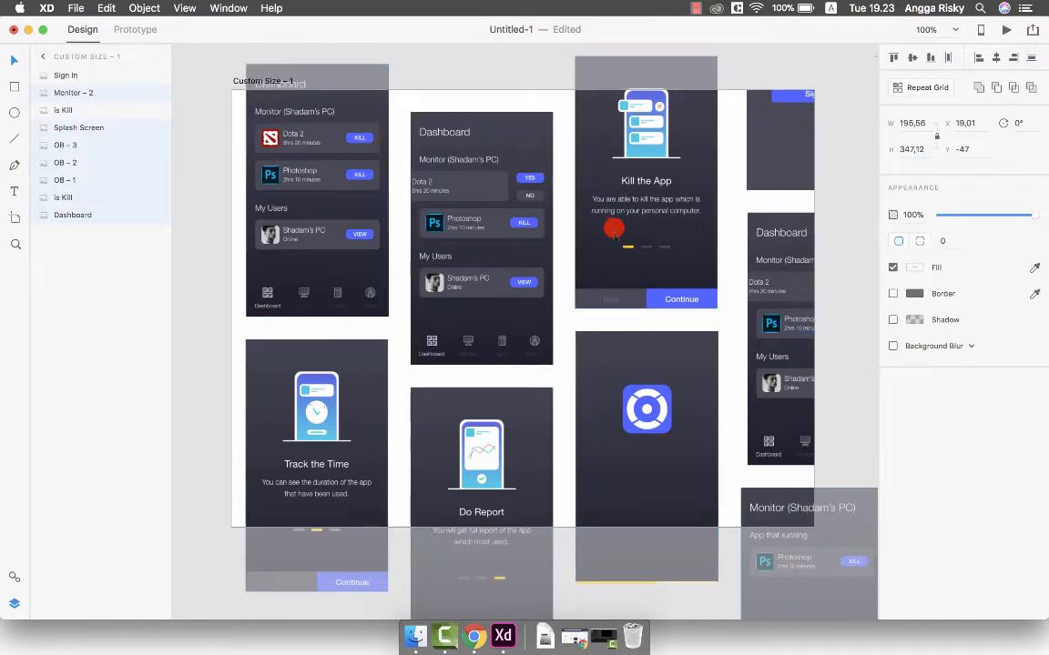
pyautogui.press('super+z')
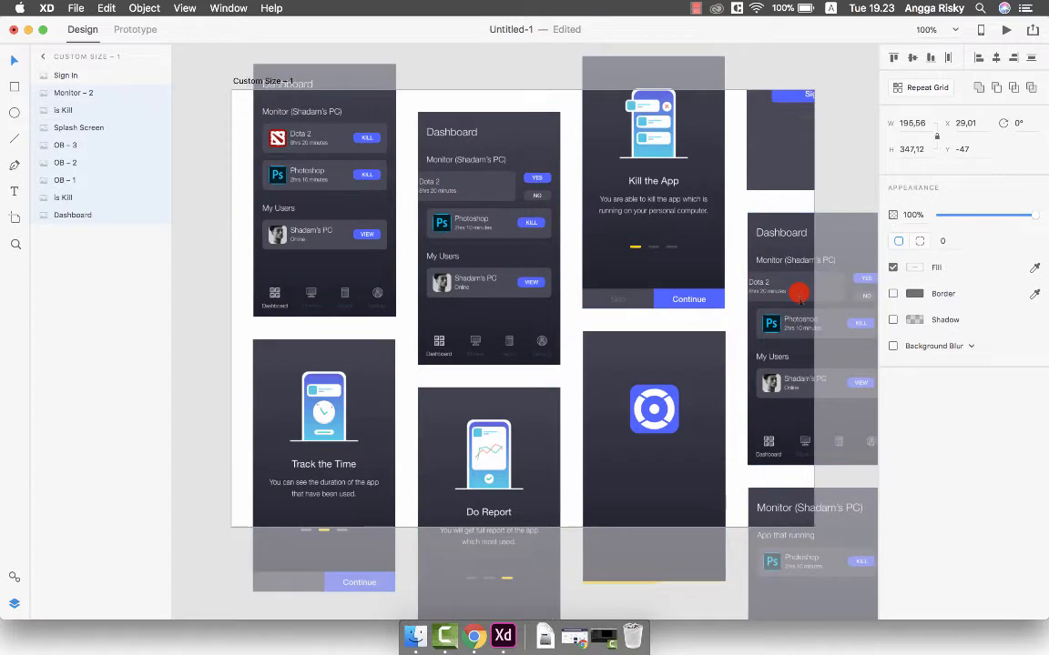
# Move all nine screens left together so the first column starts at X -19,99, past the artboard's edge
pyautogui.hotkey('shift', 'Left')
pyautogui.hotkey('shift', 'Left')
pyautogui.hotkey('shift', 'Left')
pyautogui.hotkey('shift', 'Left')
pyautogui.hotkey('shift', 'Left')
pyautogui.hotkey('shift', 'Left')
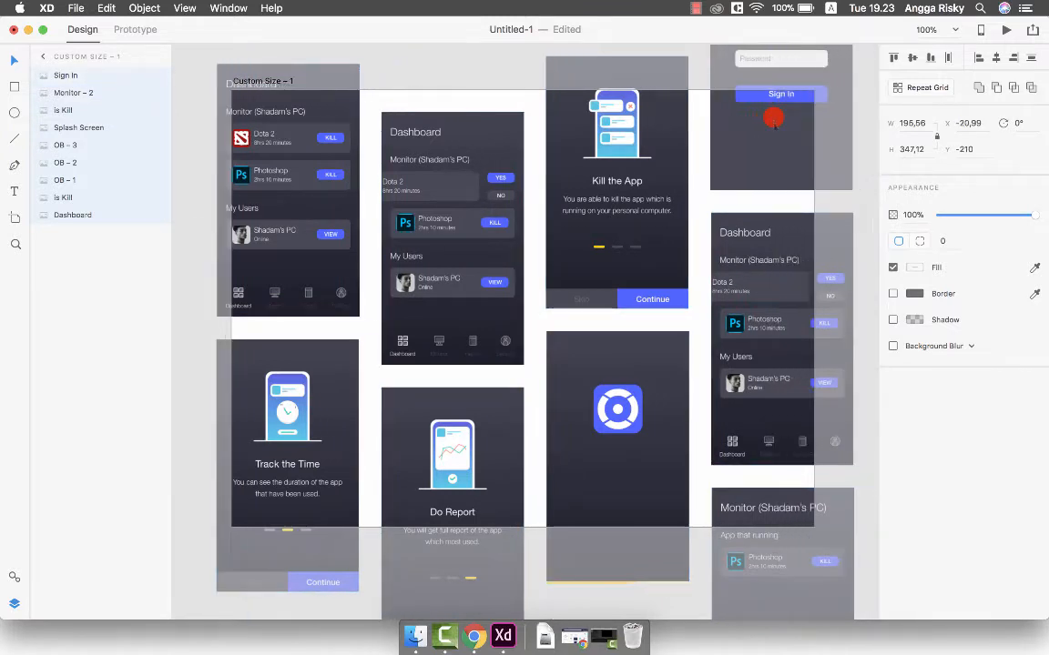
pyautogui.hotkey('shift', 'Right')
pyautogui.press('Right')
pyautogui.press('Right')
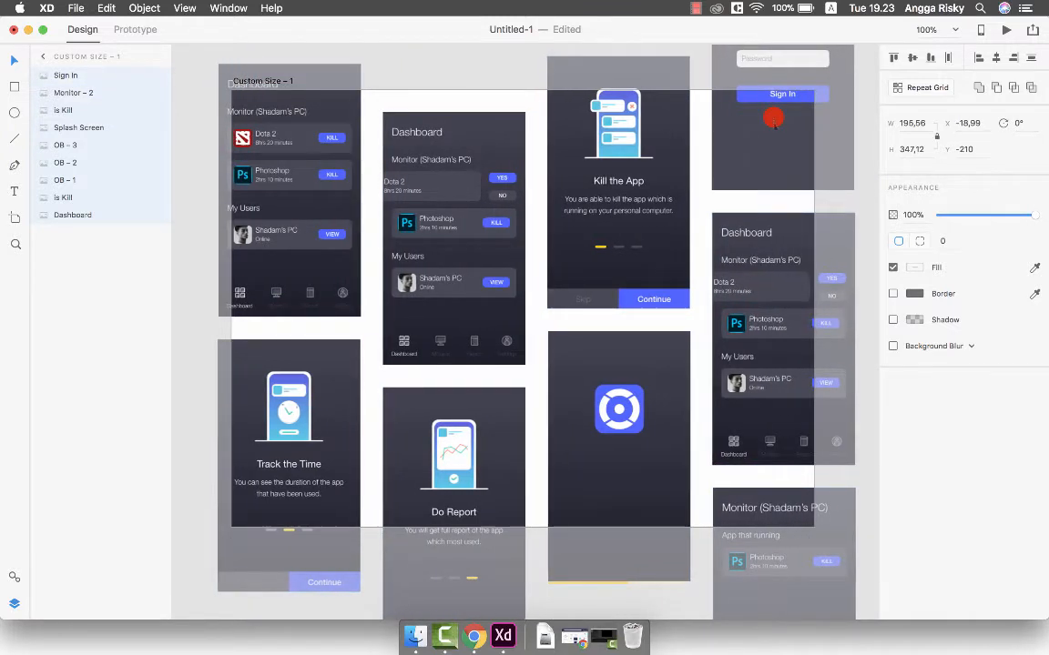
pyautogui.press('Left')
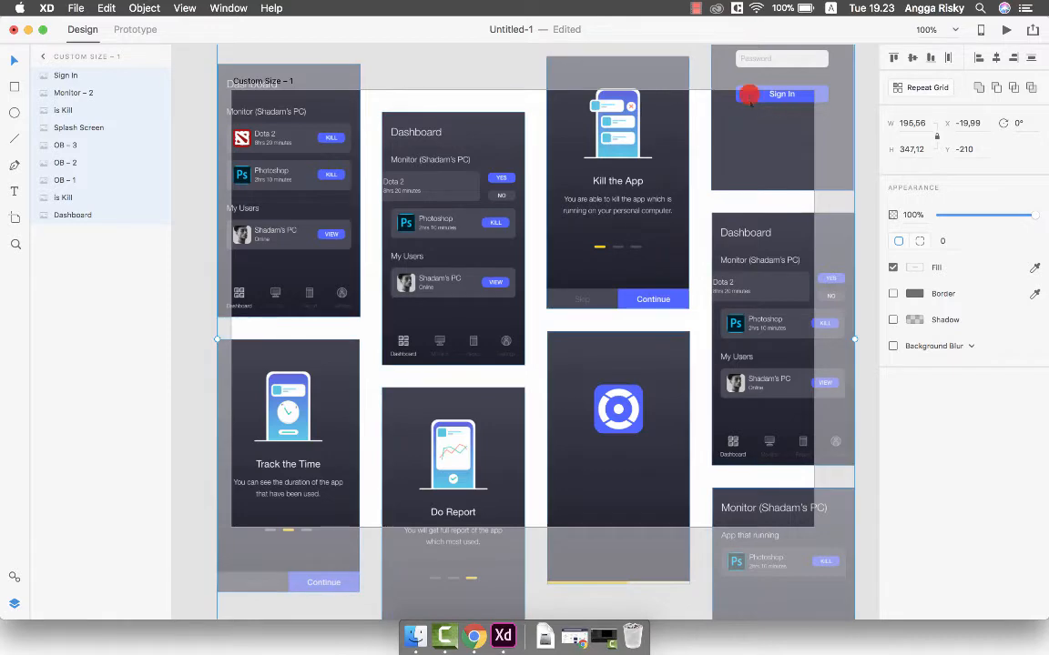
pyautogui.click(861, 69)
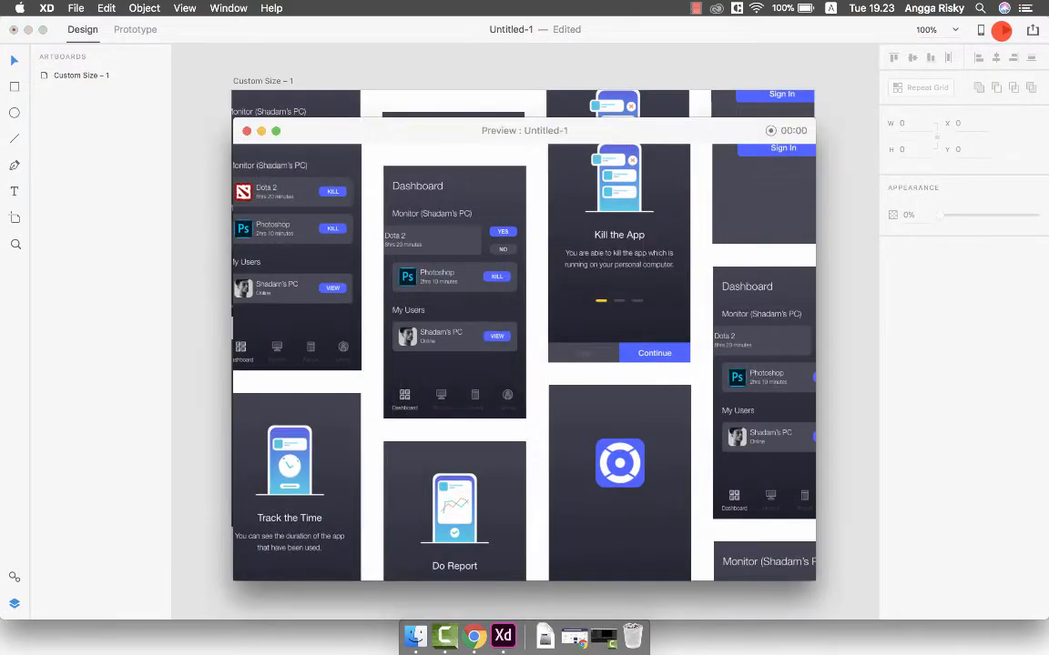
# Check the artboard layout in the preview window and close the preview
pyautogui.moveTo(445, 141); pyautogui.dragTo(442, 107)
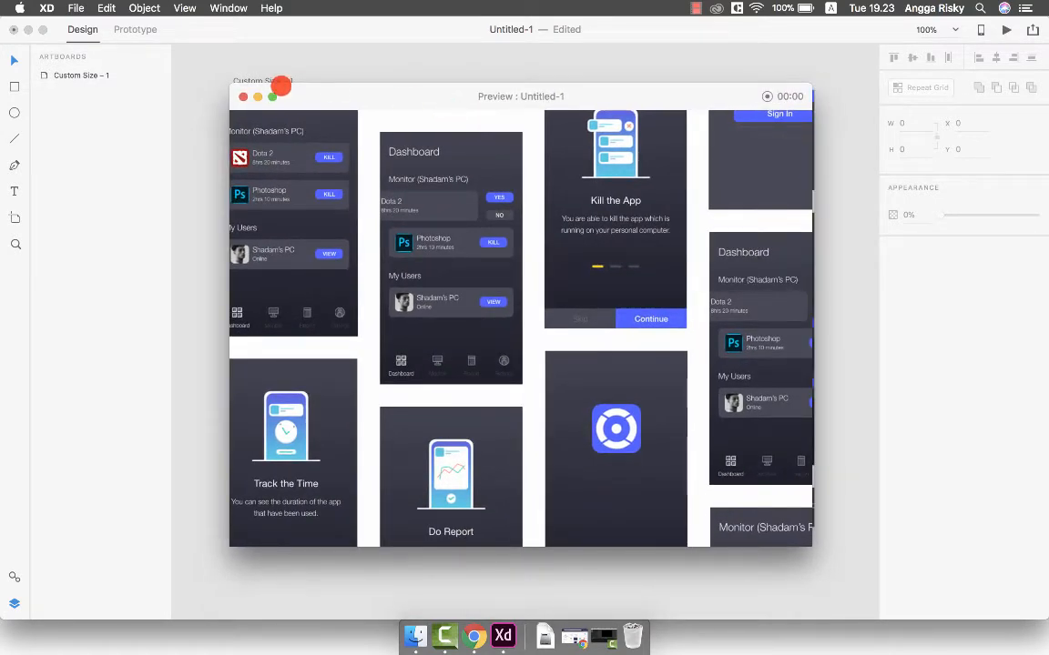
pyautogui.click(239, 95)
pyautogui.click(358, 131)
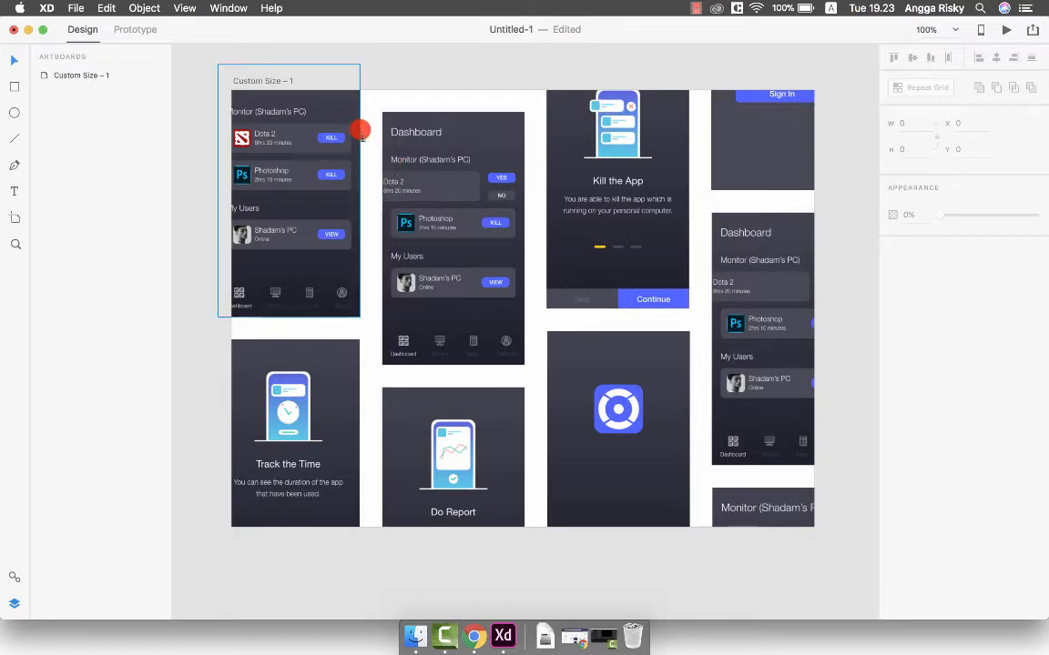
# Fill the Custom Size – 1 artboard with the blue sampled from the Splash Screen's app icon
pyautogui.scroll(2, 358, 131)
pyautogui.scroll(-1, 359, 130)
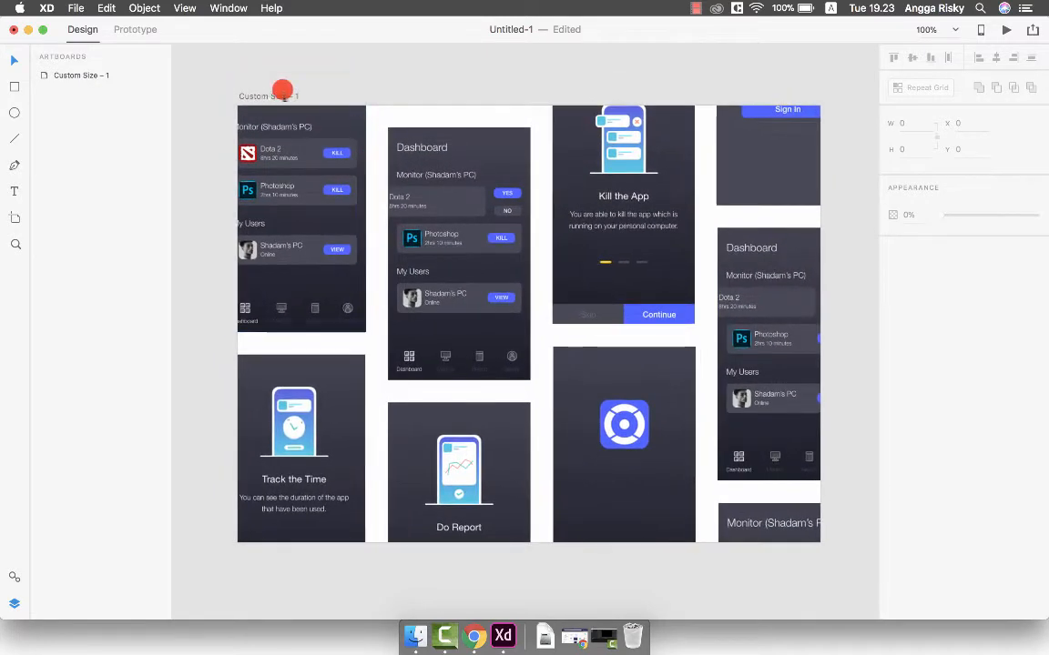
pyautogui.click(274, 95)
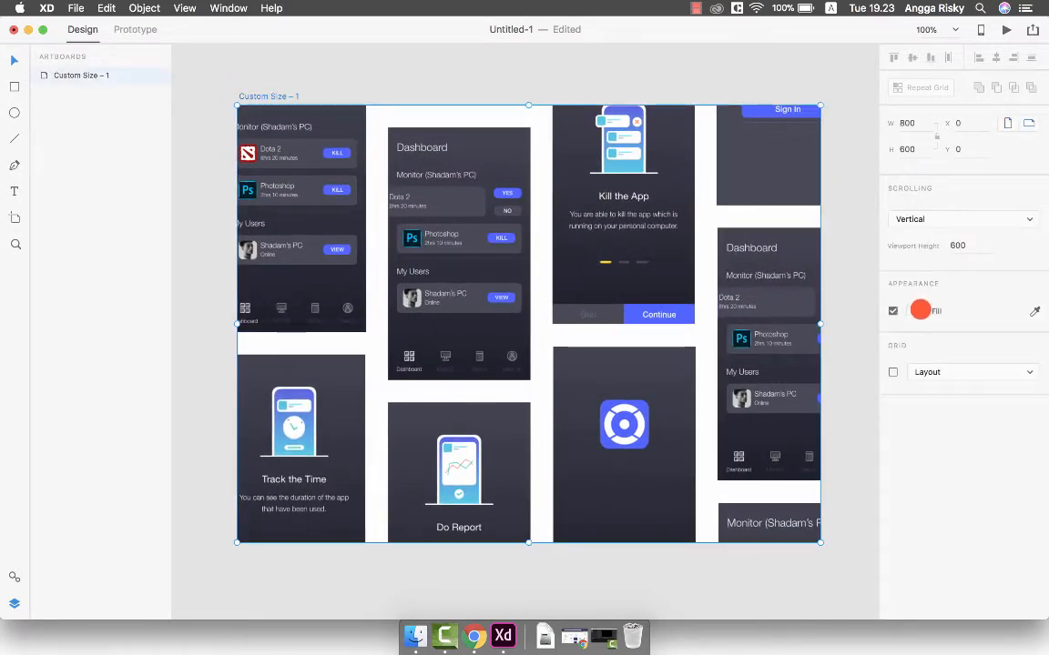
pyautogui.click(916, 311)
pyautogui.click(1035, 310)
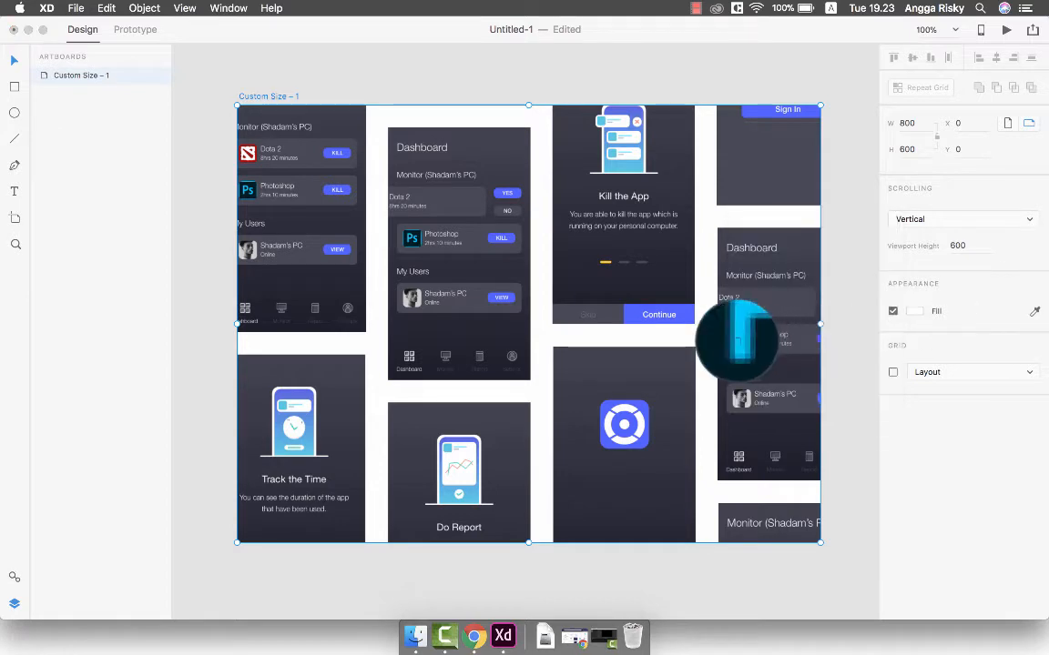
pyautogui.click(641, 404)
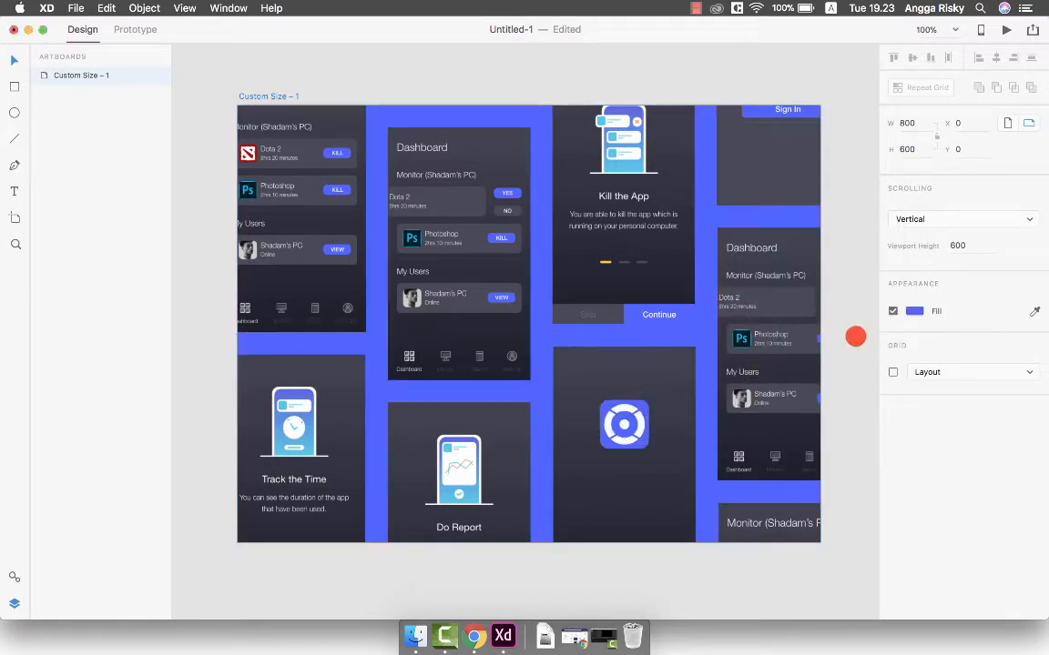
# Darken the artboard's background fill to the navy #212436
pyautogui.click(916, 310)
pyautogui.moveTo(860, 303); pyautogui.dragTo(842, 300)
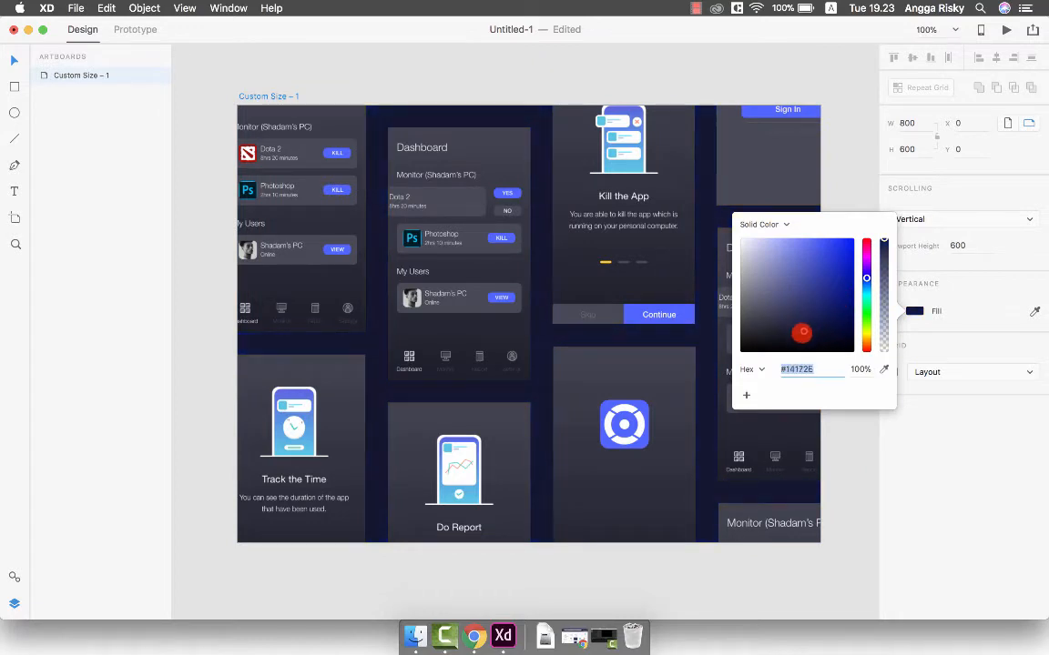
pyautogui.moveTo(799, 336); pyautogui.dragTo(783, 328)
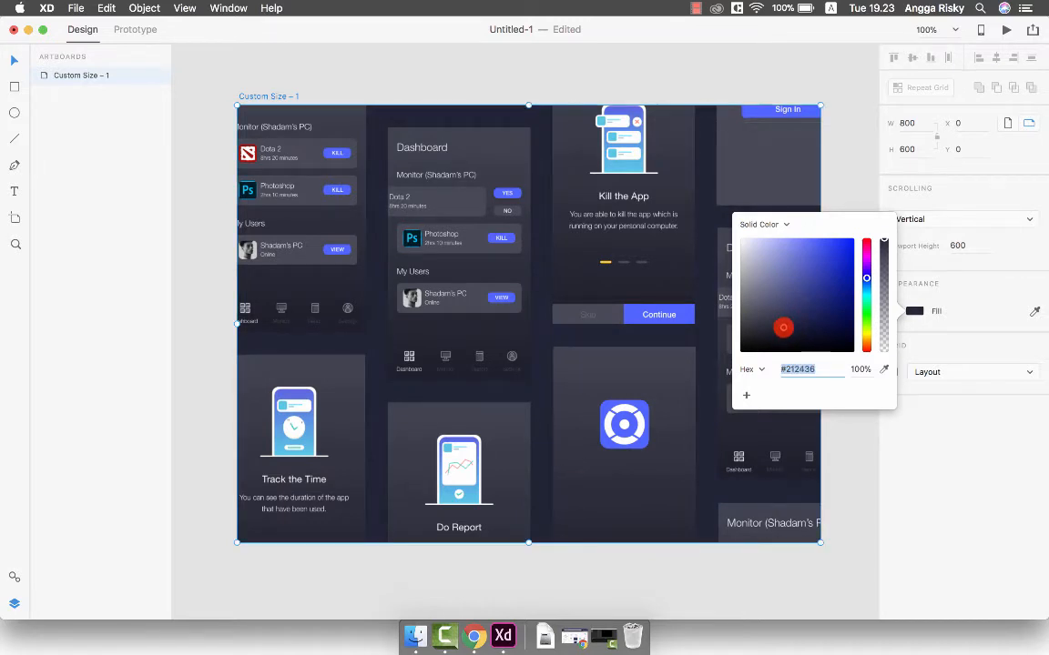
pyautogui.click(674, 562)
# Select all nine screens on the artboard and enable a drop shadow on them
pyautogui.click(736, 425)
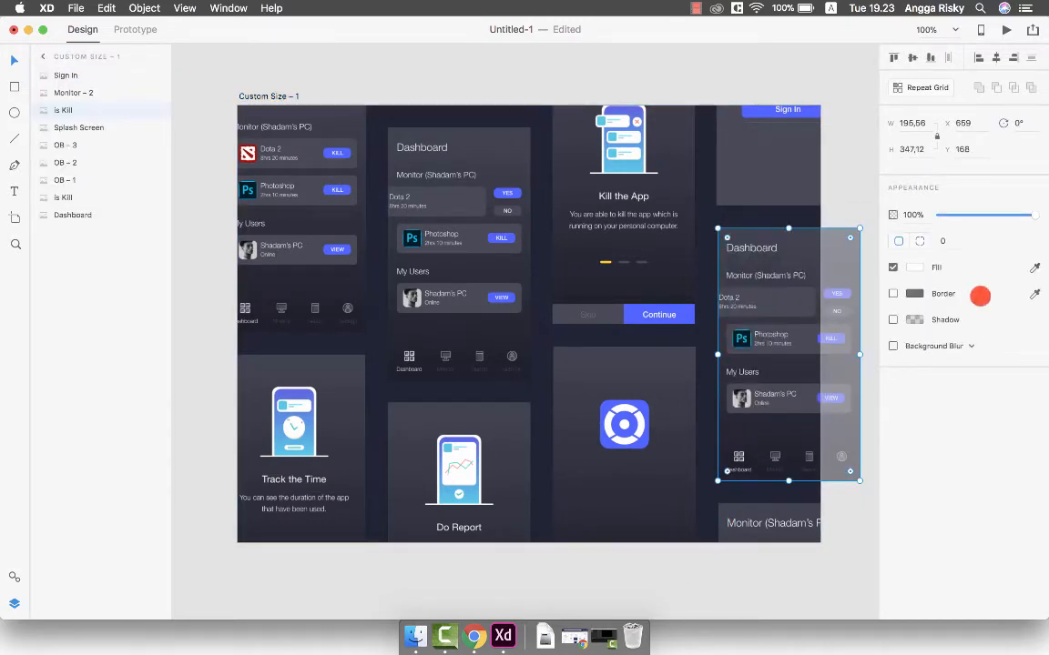
pyautogui.moveTo(811, 331); pyautogui.dragTo(598, 223)
pyautogui.keyDown('shift'); pyautogui.click(765, 190); pyautogui.keyUp('shift')
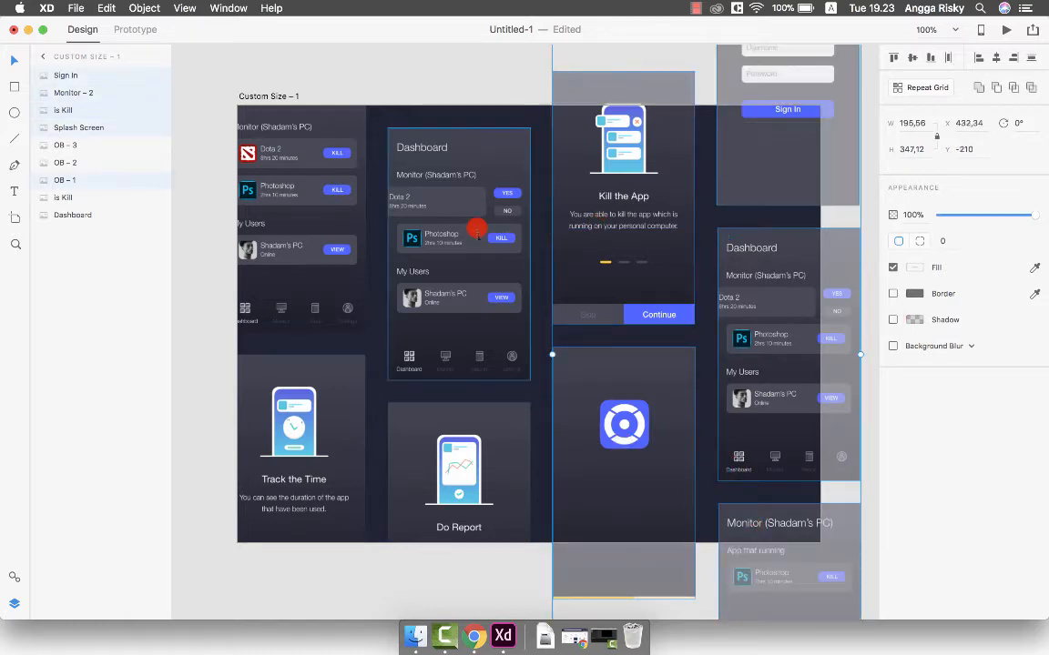
pyautogui.keyDown('shift'); pyautogui.click(477, 229); pyautogui.keyUp('shift')
pyautogui.keyDown('shift'); pyautogui.click(300, 212); pyautogui.keyUp('shift')
pyautogui.keyDown('shift'); pyautogui.click(323, 384); pyautogui.keyUp('shift')
pyautogui.keyDown('shift'); pyautogui.click(447, 423); pyautogui.keyUp('shift')
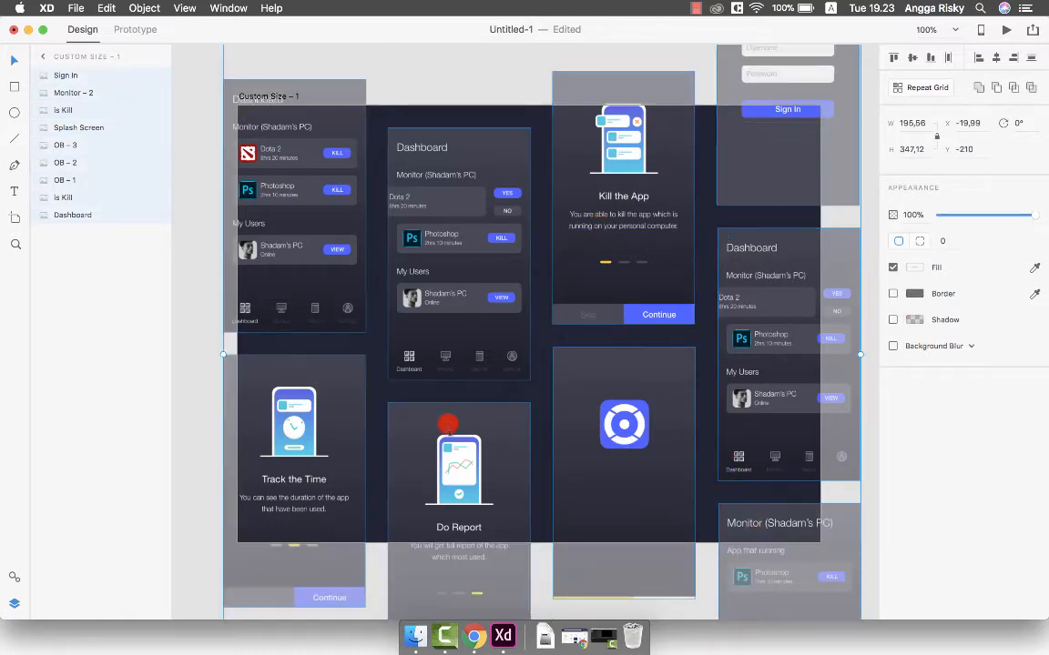
pyautogui.click(893, 320)
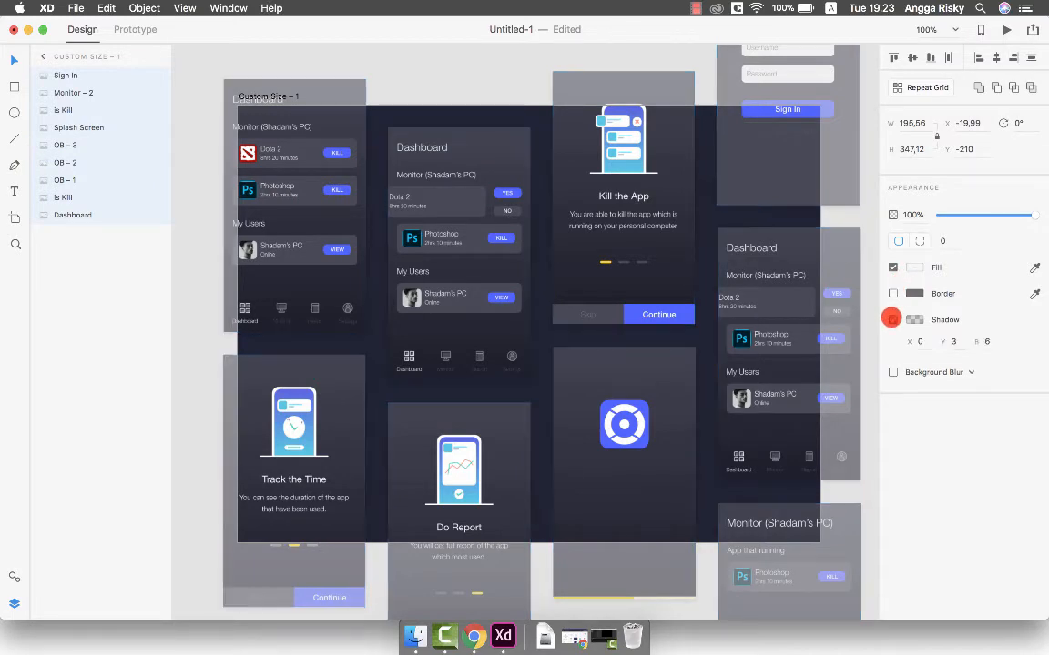
# Deselect the screens, check the artboard with shadows in the preview window, and close the preview
pyautogui.scroll(-3, 801, 346)
pyautogui.click(570, 519)
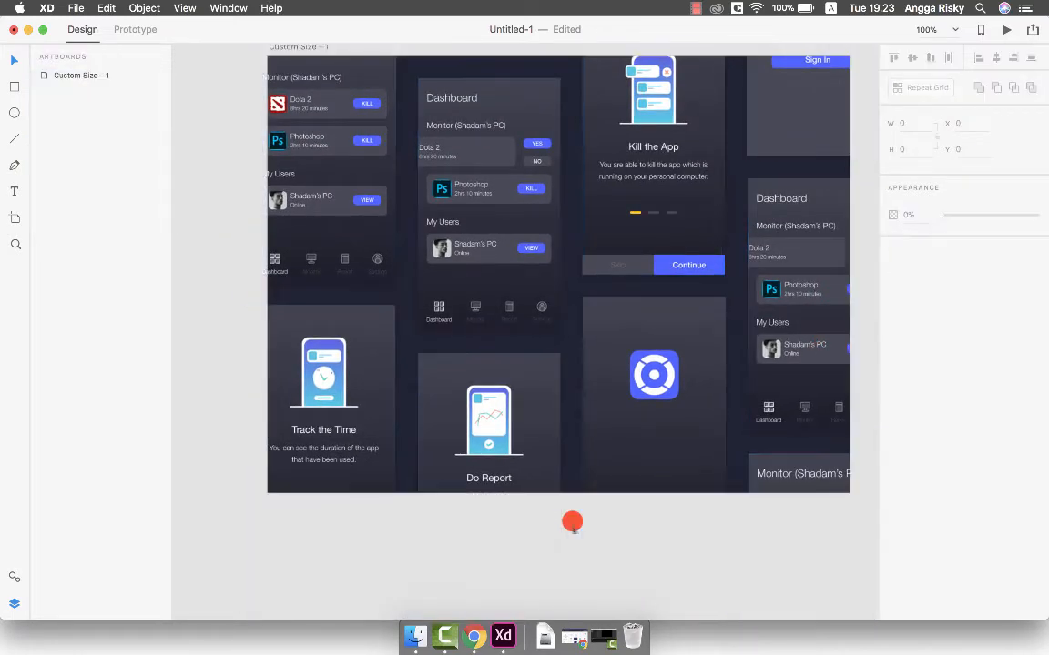
pyautogui.scroll(3, 599, 435)
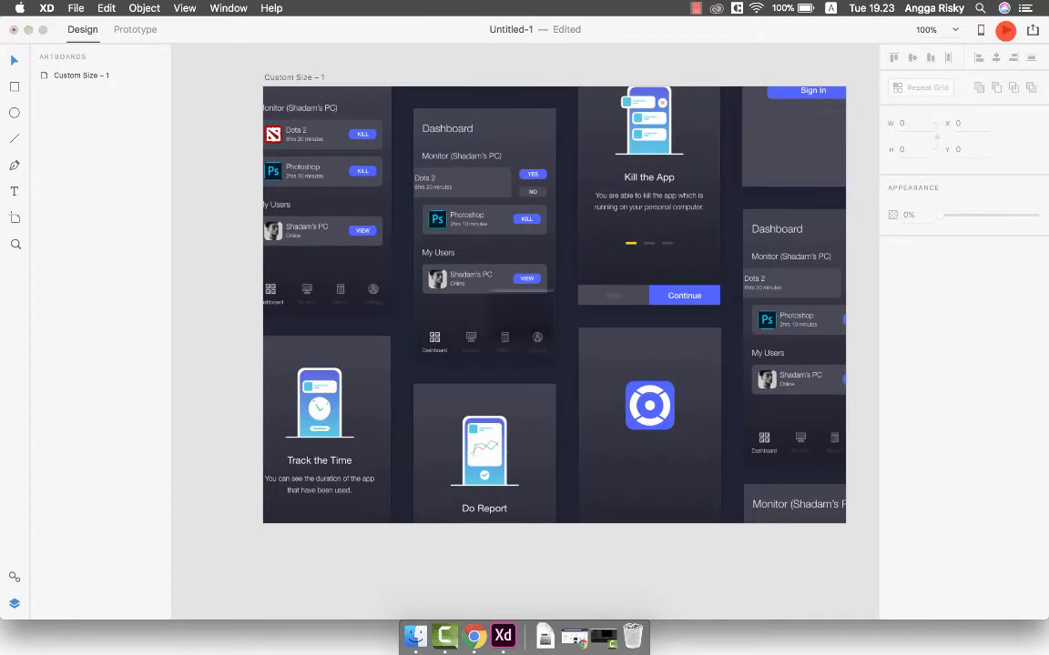
pyautogui.click(1005, 29)
pyautogui.moveTo(594, 93); pyautogui.dragTo(664, 67)
pyautogui.click(277, 73)
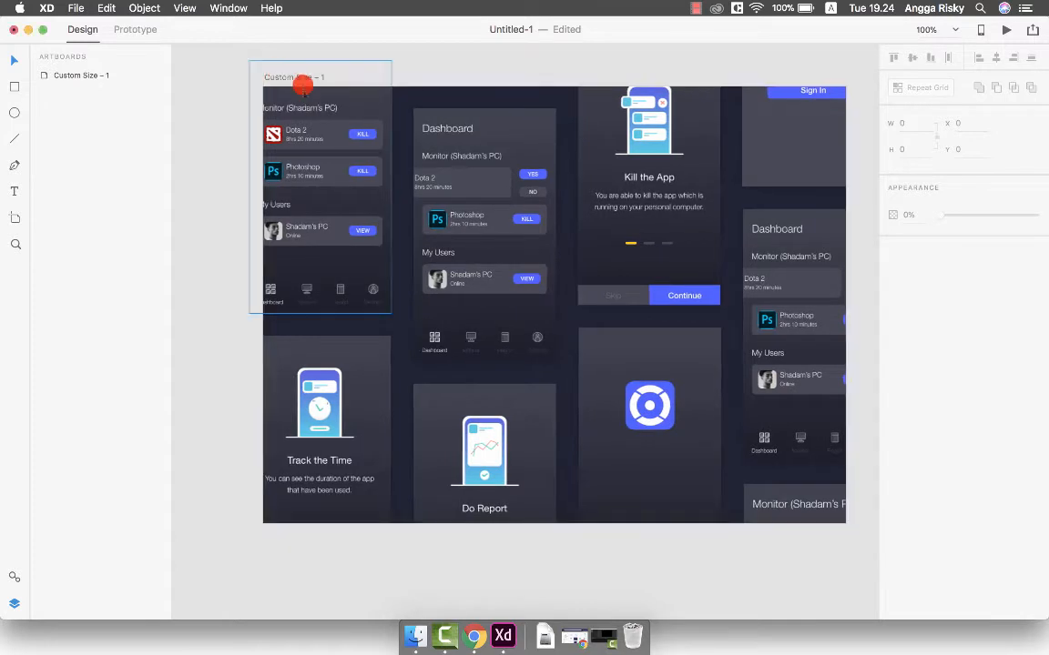
# Start exporting the Custom Size – 1 artboard and choose the folder Movies > Remot Apps > export > png as destination
pyautogui.click(296, 77)
pyautogui.press('super+e')
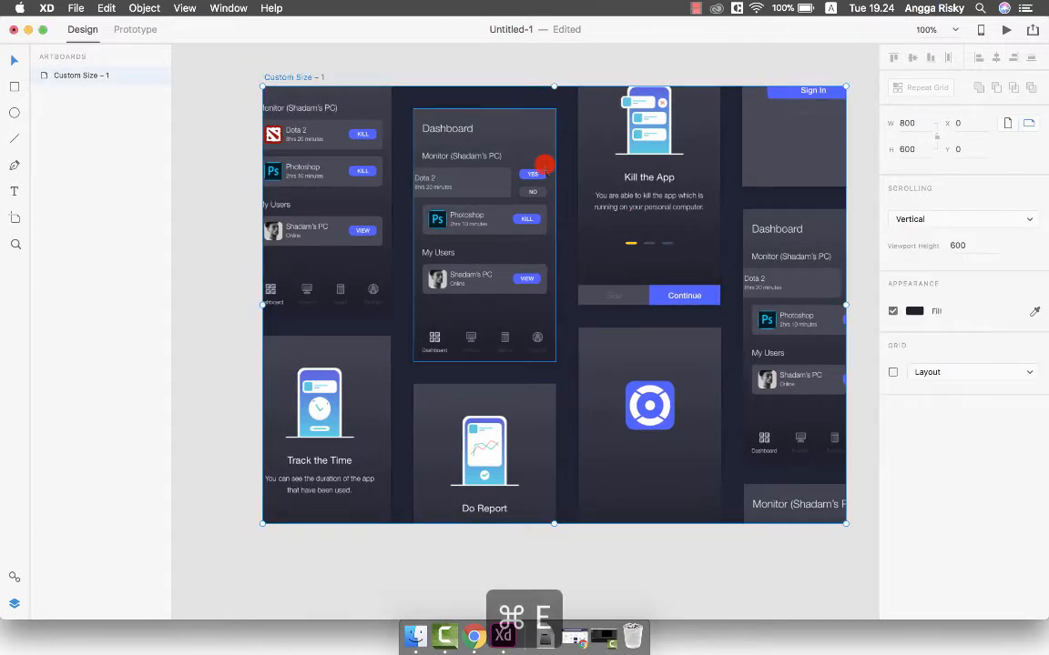
pyautogui.scroll(-4, 328, 208)
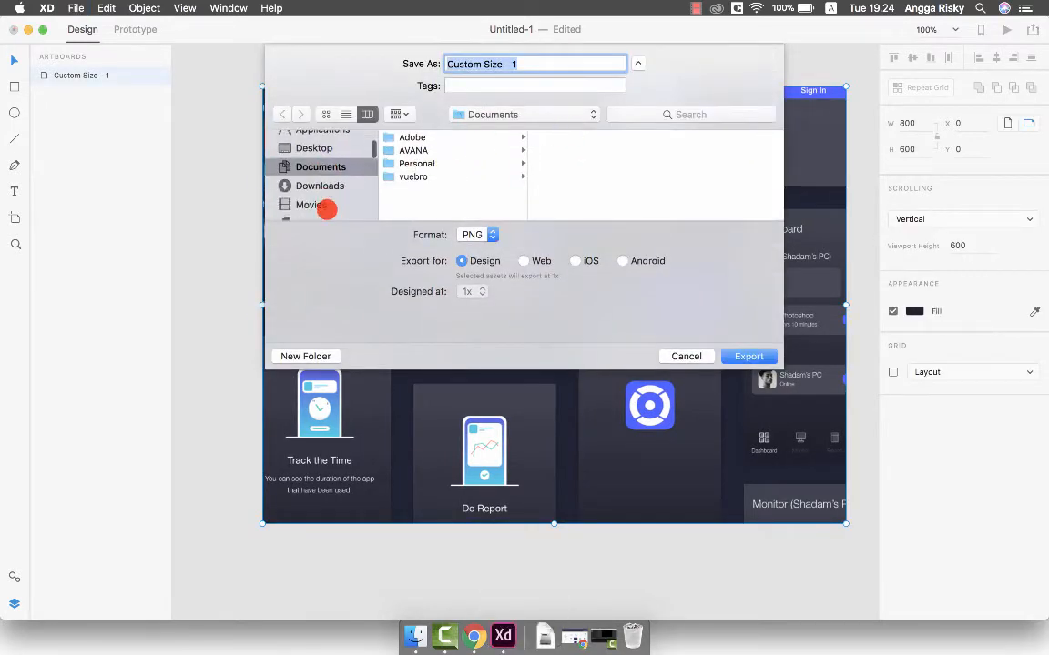
pyautogui.click(332, 179)
pyautogui.scroll(-2, 452, 185)
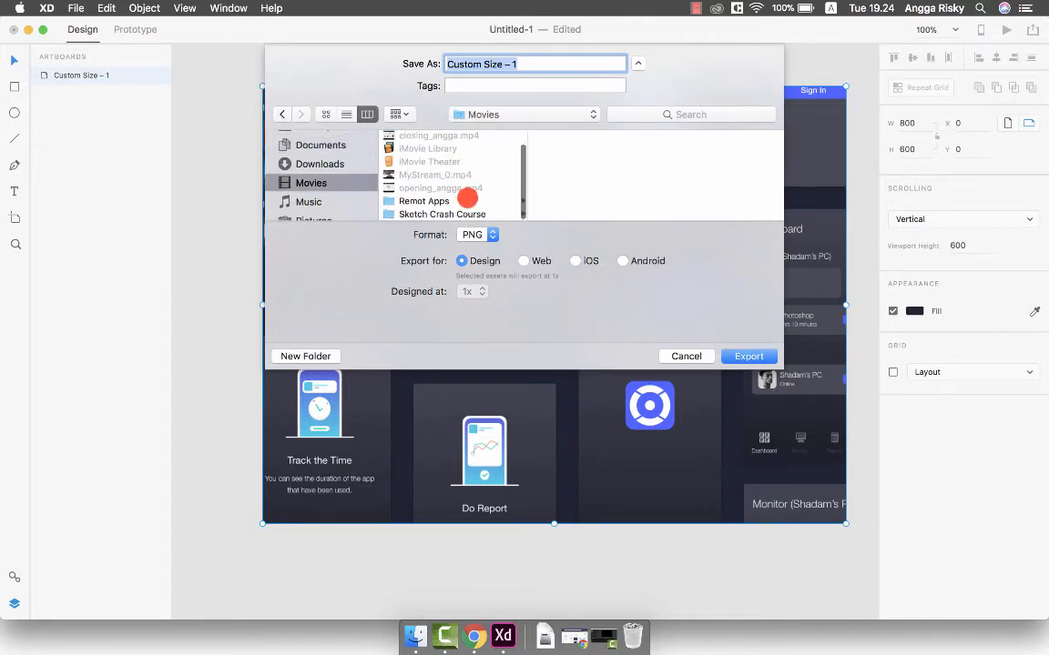
pyautogui.click(451, 201)
pyautogui.click(592, 150)
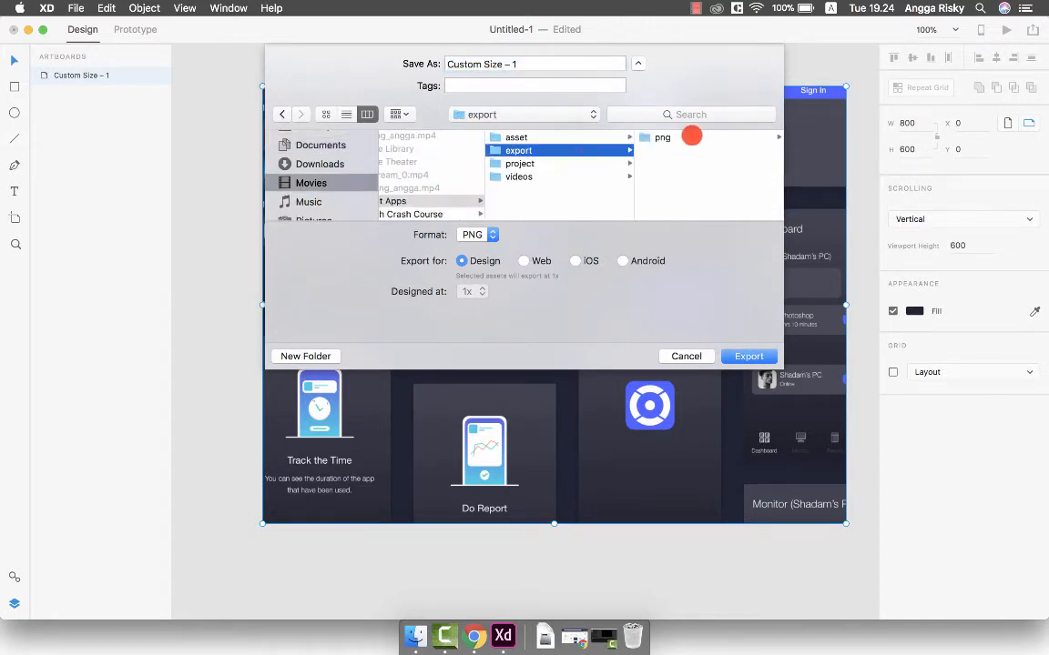
pyautogui.click(689, 137)
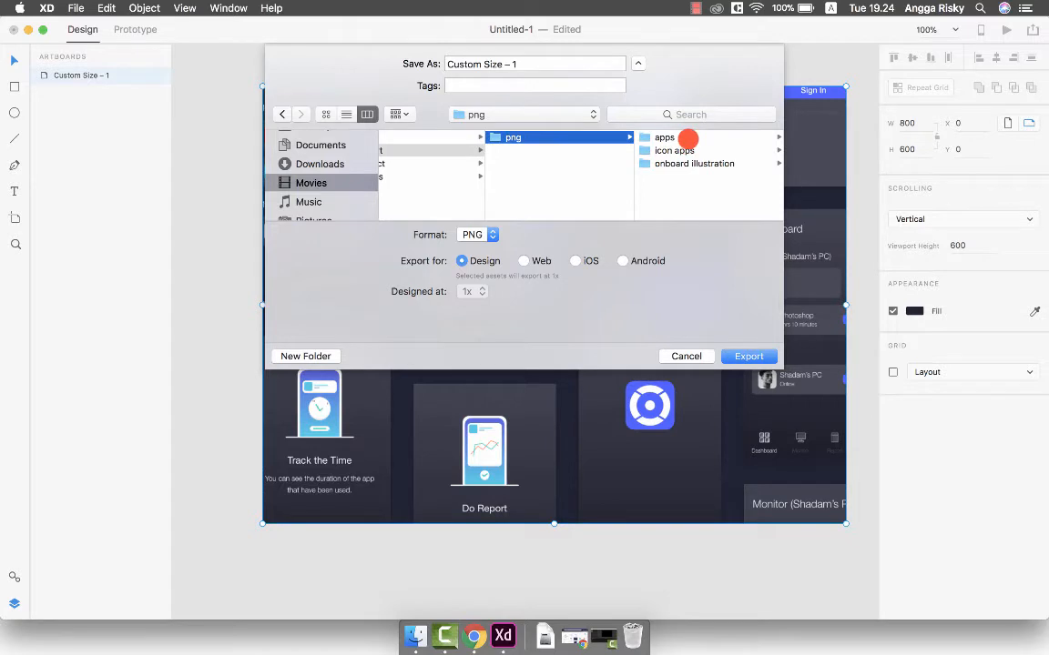
# Create a folder named dribbble in the destination and export the artboard into it as a PNG named Remot Apps
pyautogui.click(296, 356)
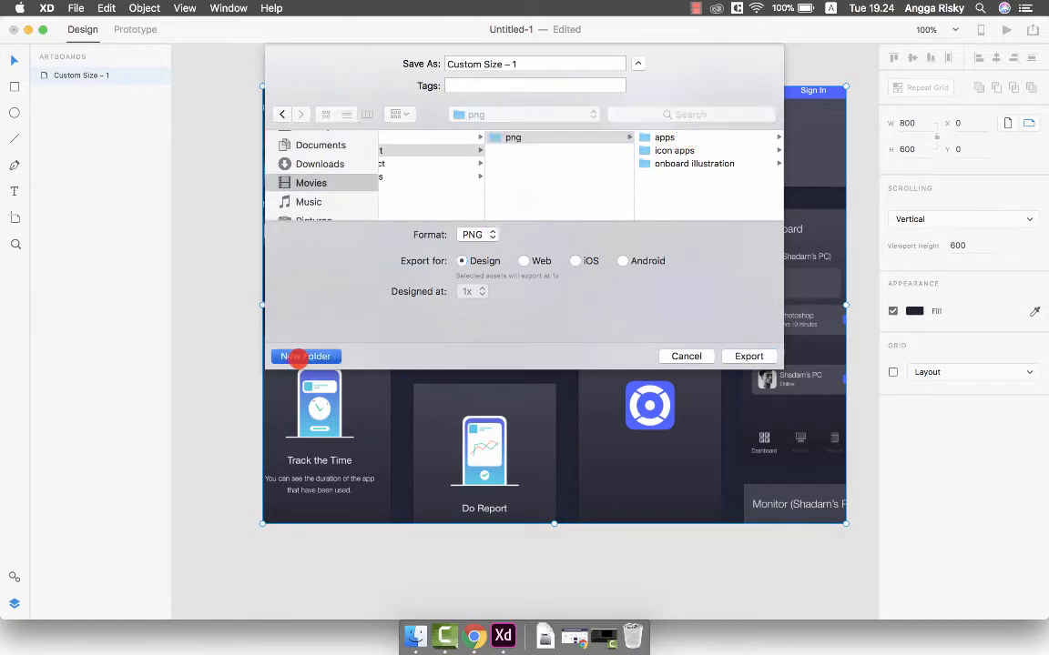
pyautogui.write('dribbble')
pyautogui.press('Return')
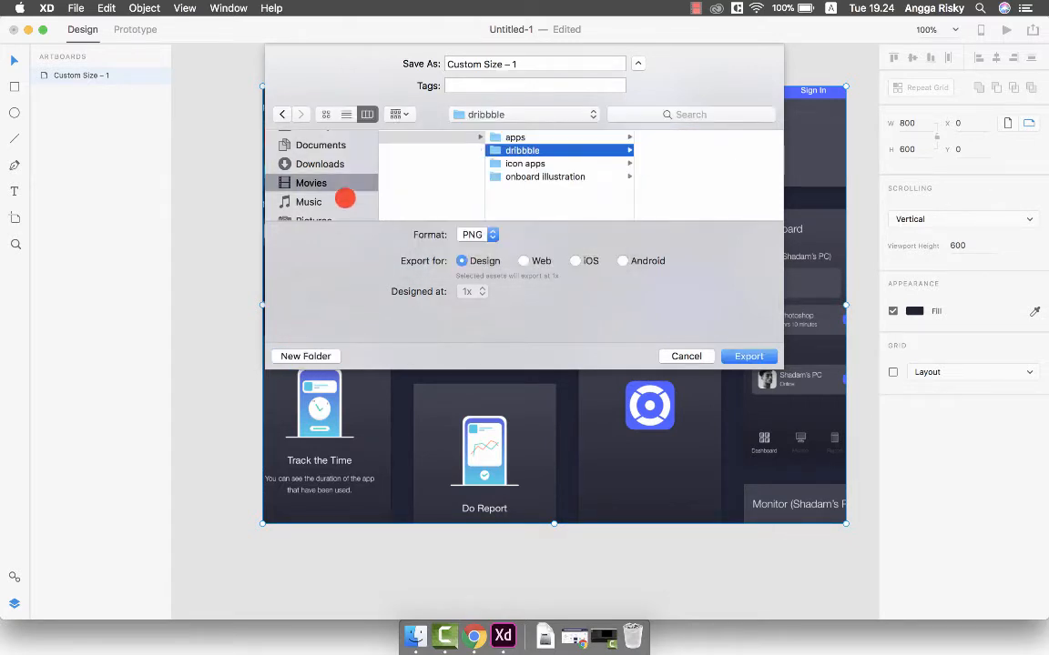
pyautogui.press('Tab')
pyautogui.write('Re')
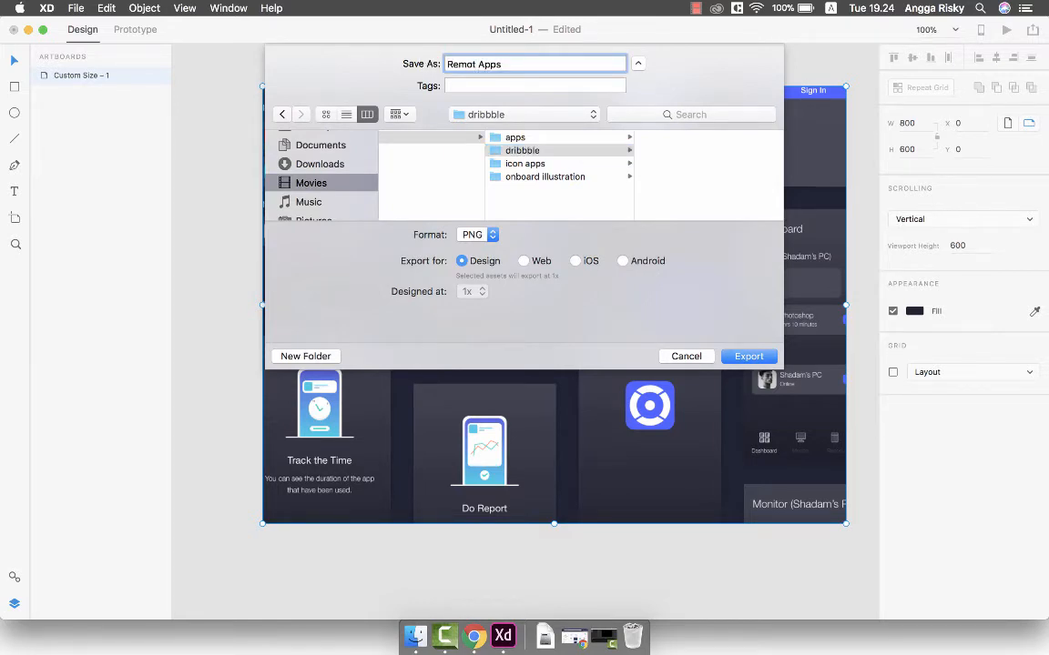
pyautogui.write('mot Apps')
pyautogui.press('Return')
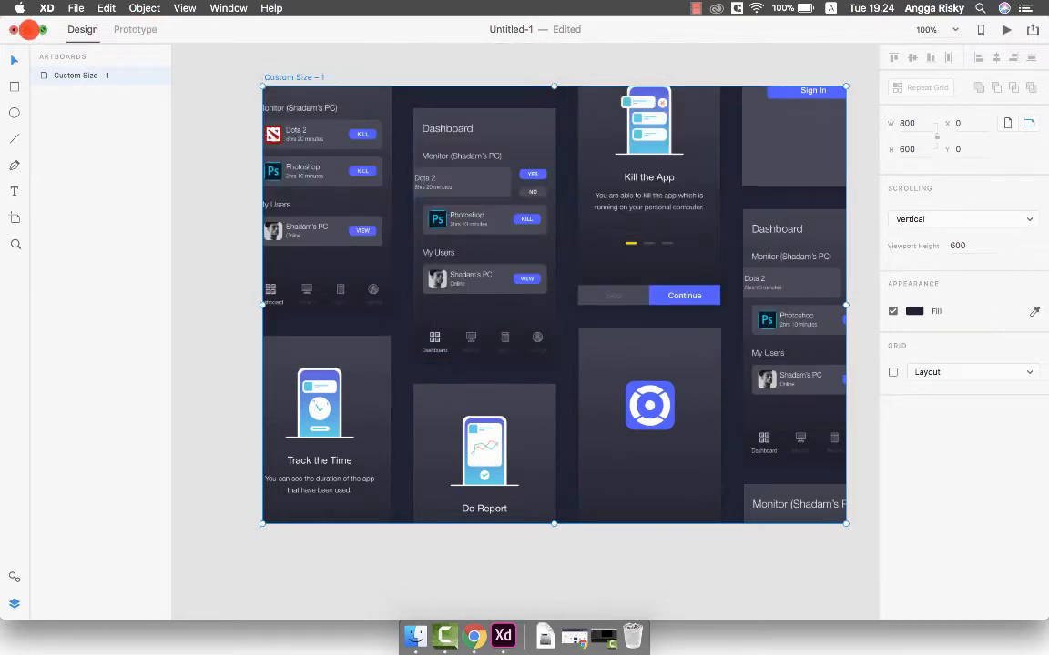
# Switch to Dribbble's new shot page in Chrome and upload Remot Apps.png from Movies > Remot Apps > export > png > dribbble
pyautogui.click(29, 29)
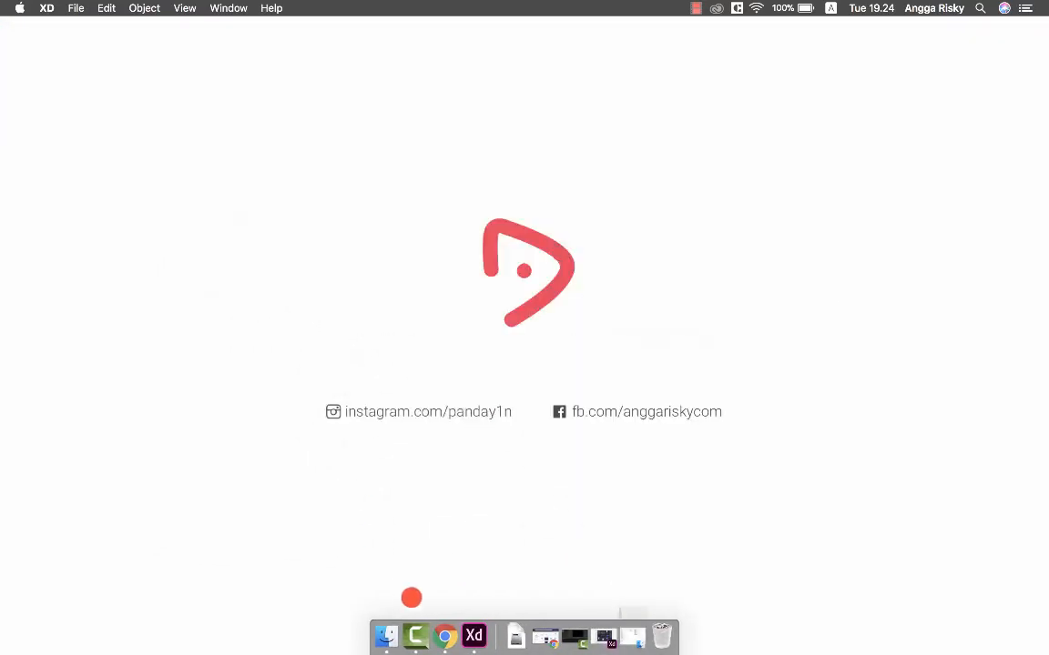
pyautogui.click(445, 637)
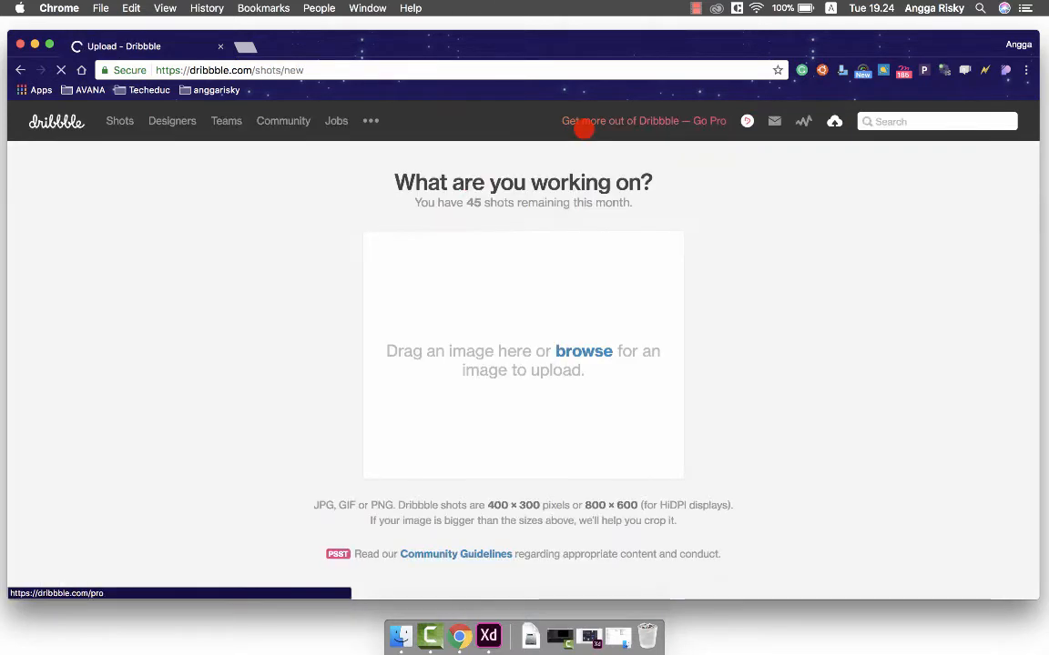
pyautogui.click(584, 351)
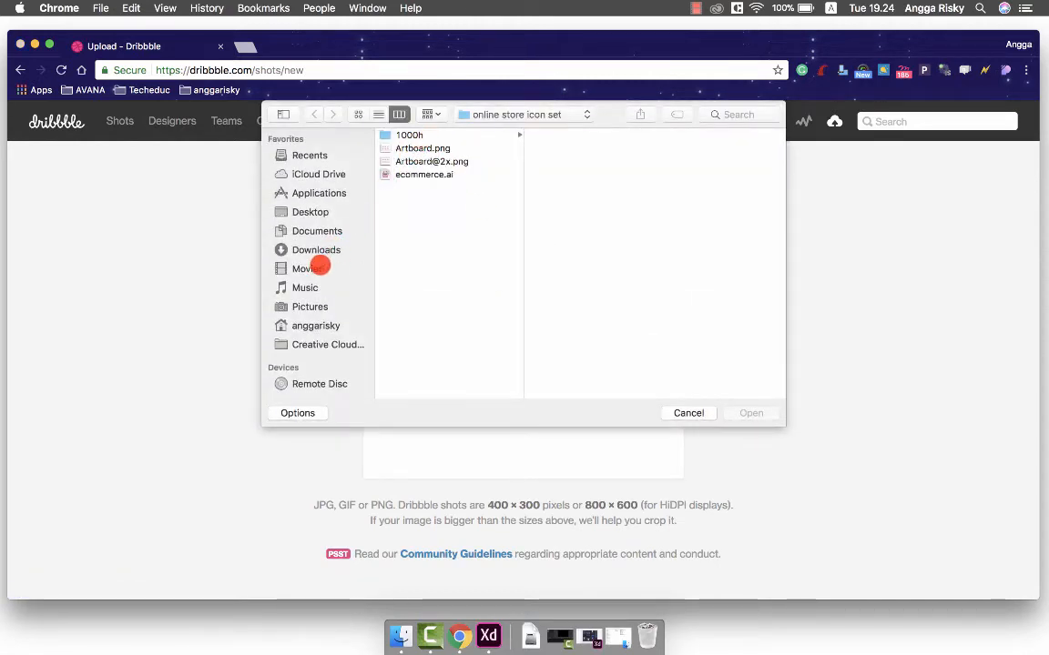
pyautogui.click(314, 269)
pyautogui.click(446, 213)
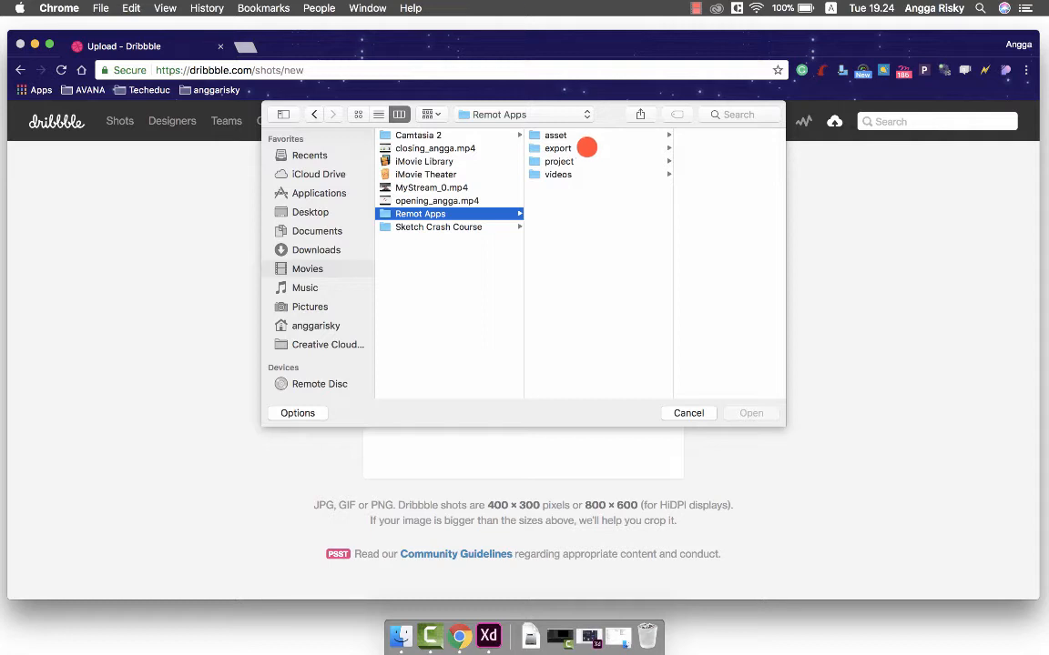
pyautogui.click(583, 148)
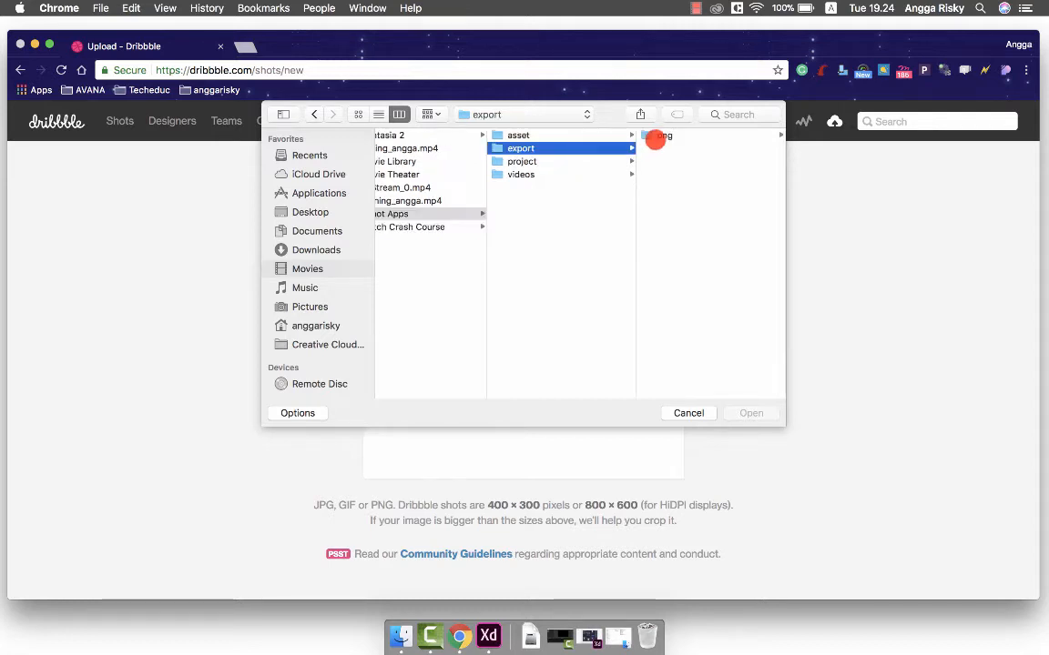
pyautogui.click(657, 136)
pyautogui.click(675, 146)
pyautogui.click(716, 138)
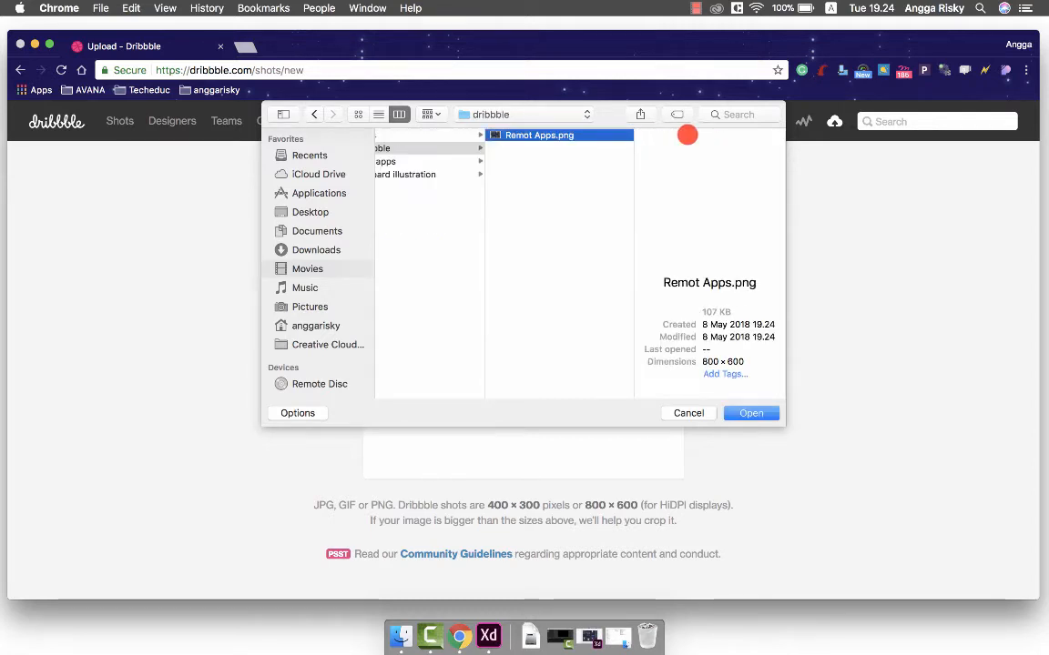
pyautogui.doubleClick(587, 135)
pyautogui.scroll(-1, 597, 249)
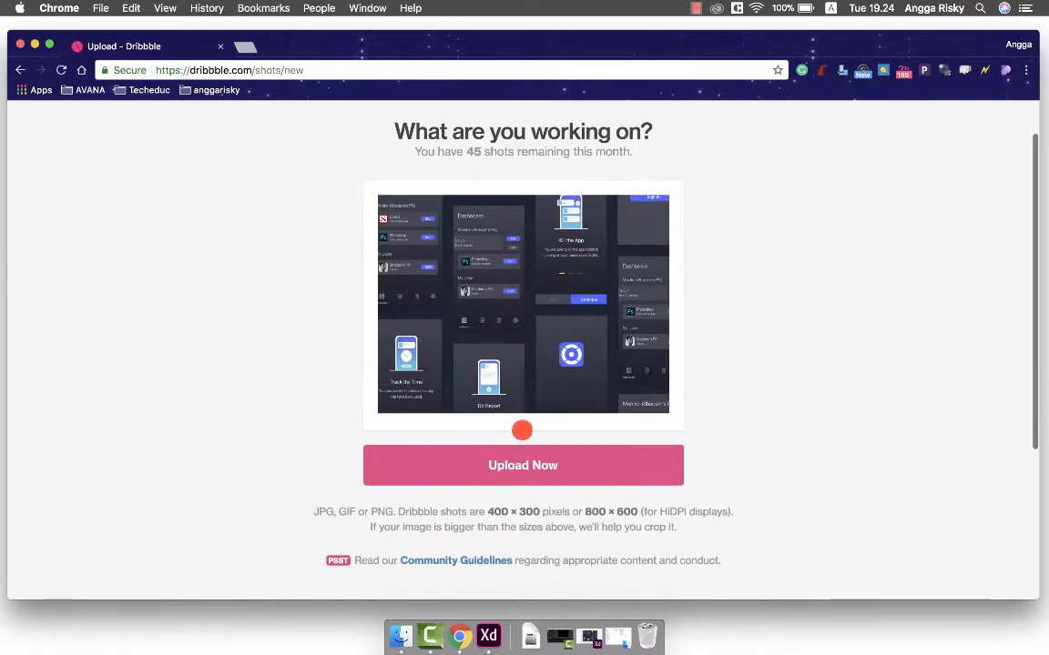
pyautogui.click(505, 465)
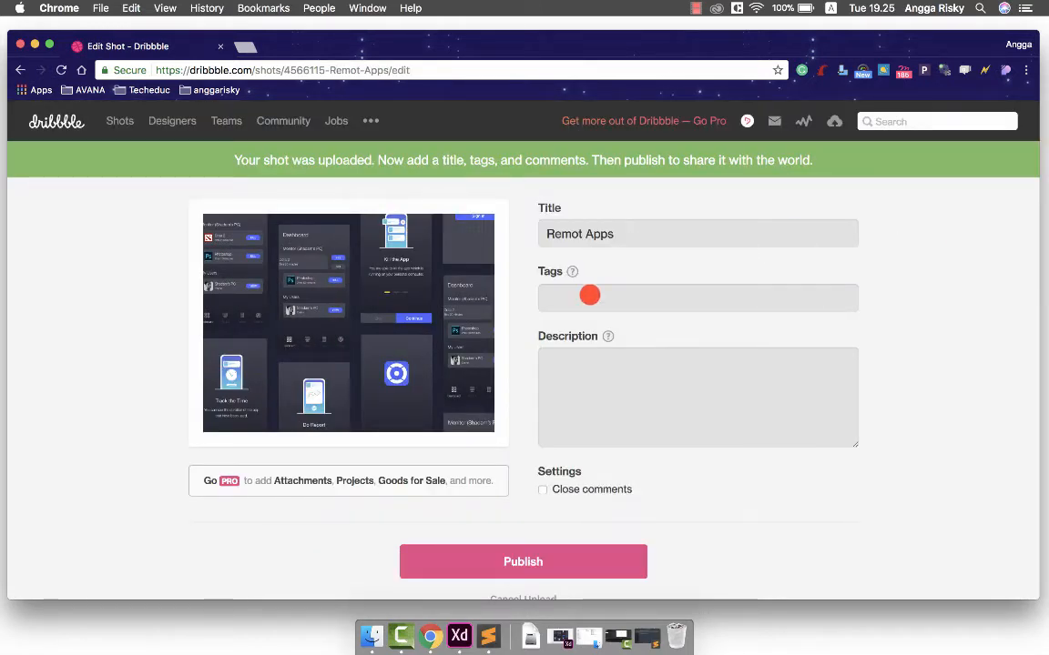
# Tag the shot with mobile, remote, apps, ui design, dark, illustration, icon
pyautogui.click(589, 294)
pyautogui.write('mo')
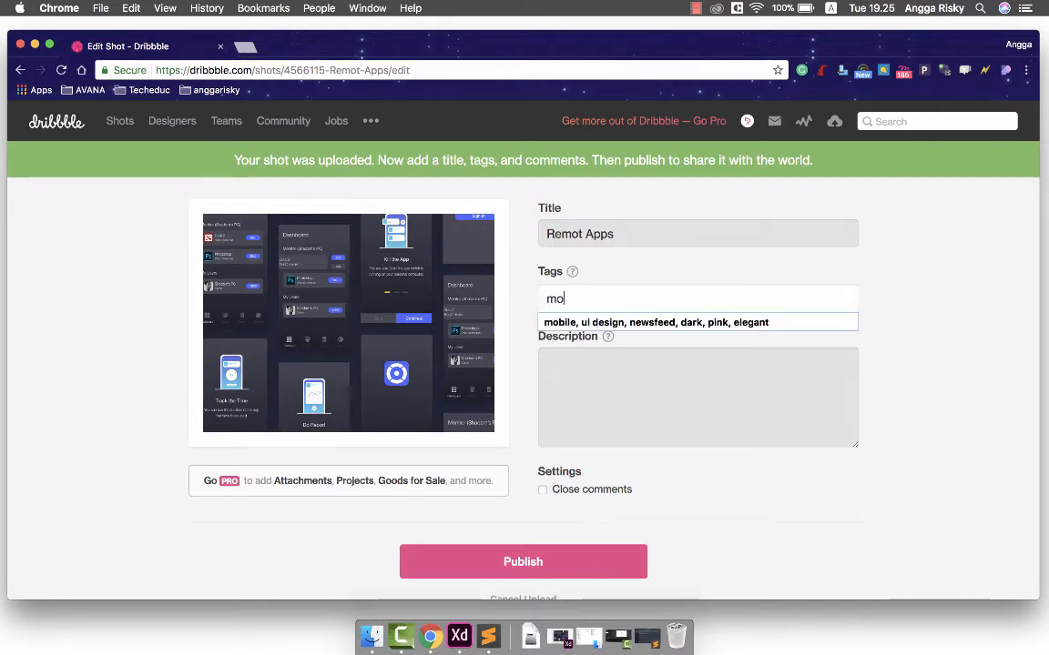
pyautogui.write('bile, remote,')
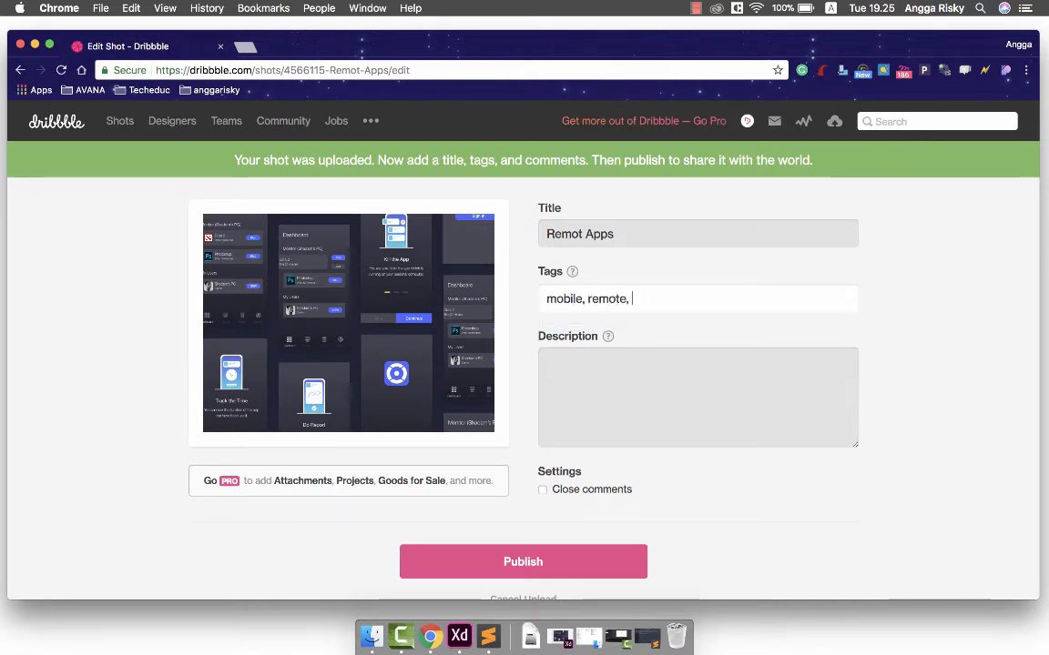
pyautogui.write(' apps, ')
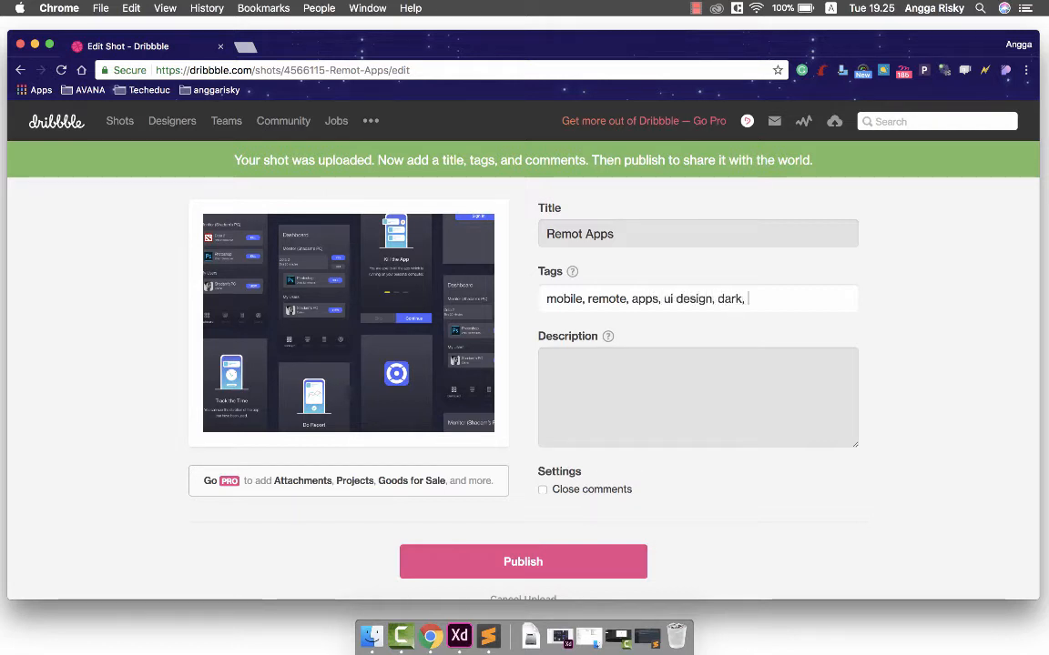
pyautogui.write('ui design, dark,')
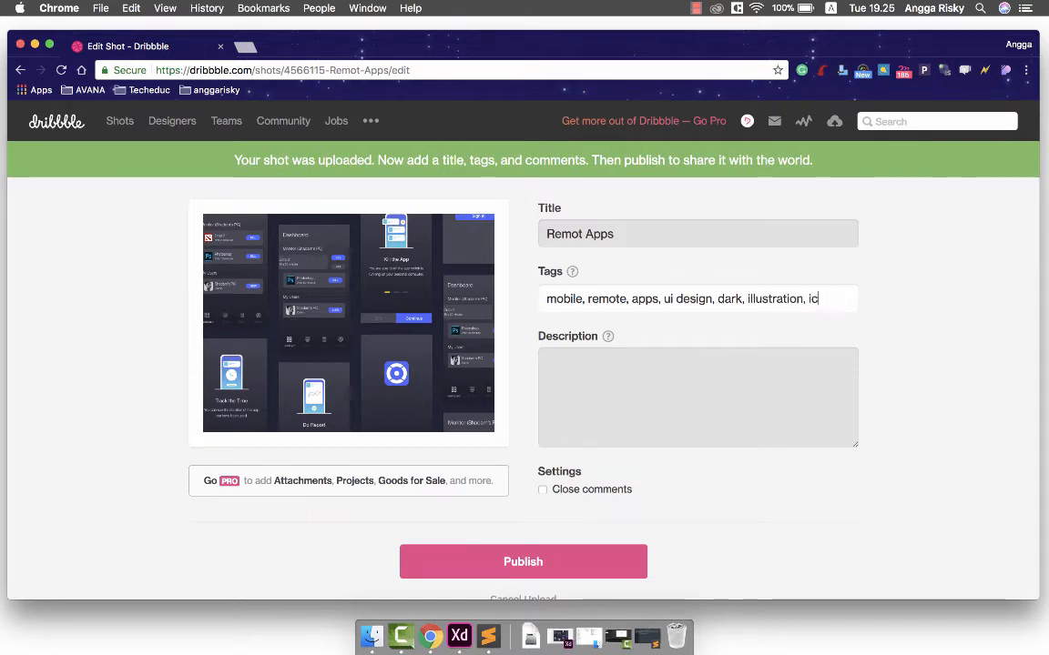
# Switch to Sublime Text and copy the "Follow the full episode here:" line together with the YouTube link below it
pyautogui.click(488, 635)
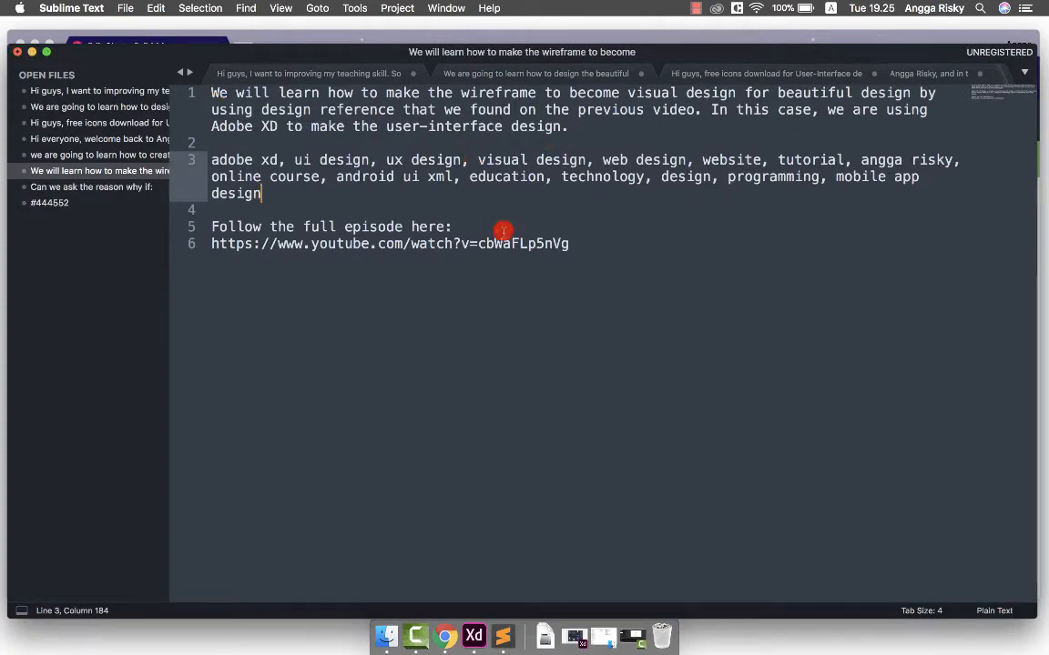
pyautogui.moveTo(593, 242); pyautogui.dragTo(208, 226)
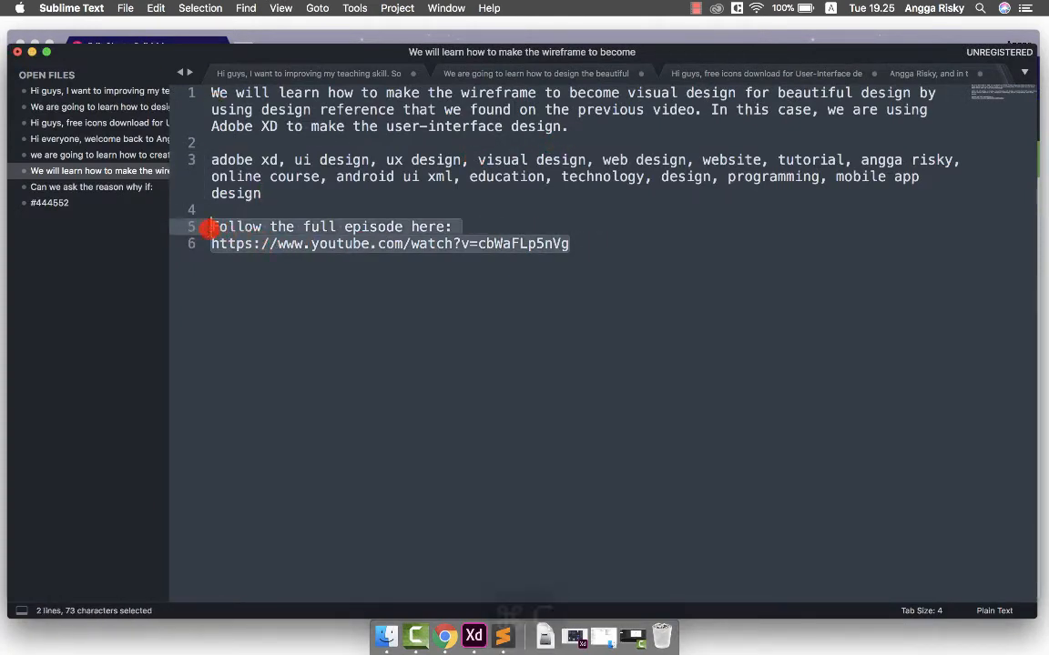
pyautogui.press('super+c')
# Back in Chrome, describe the shot as "This is a sample project that we designed from free online classes in:" and paste the copied lines below
pyautogui.click(112, 45)
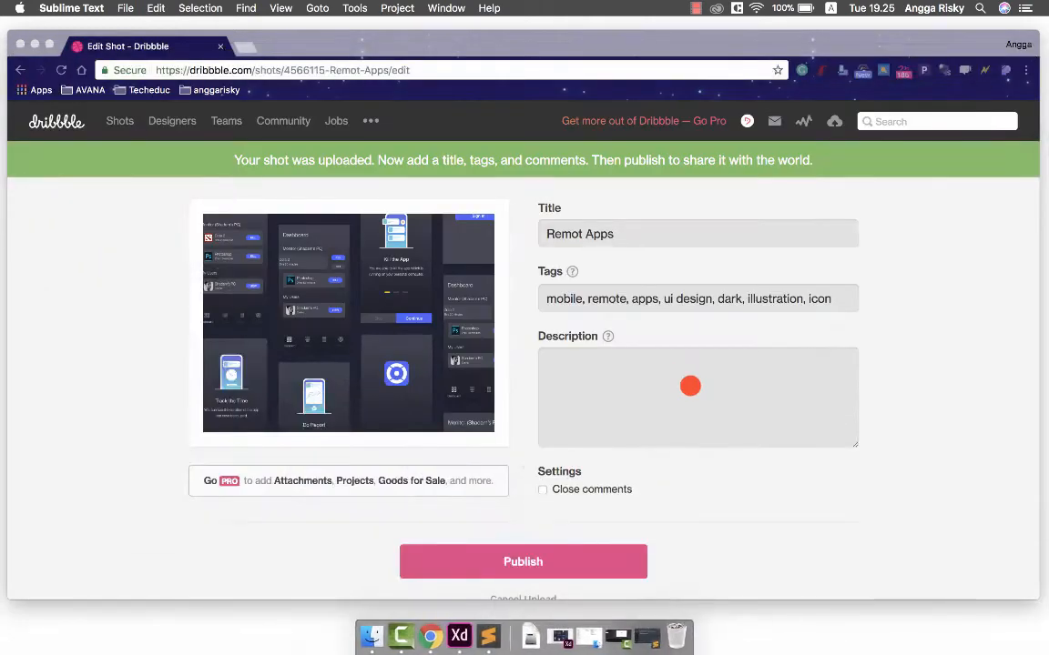
pyautogui.click(658, 376)
pyautogui.write('This is a sample project that we designed from')
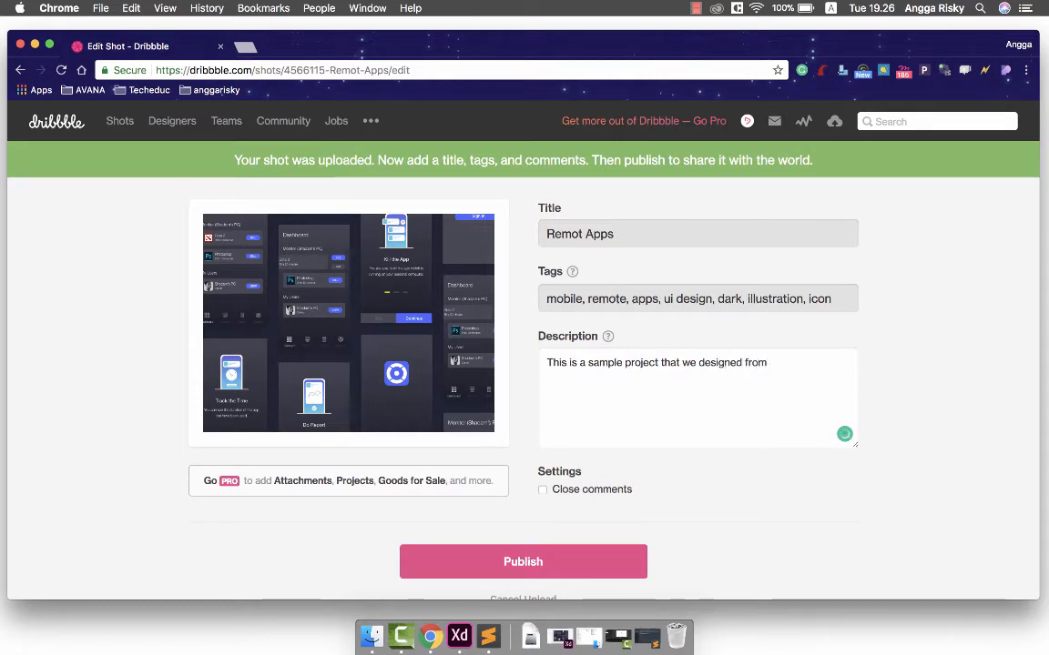
pyautogui.write('ne classes in:')
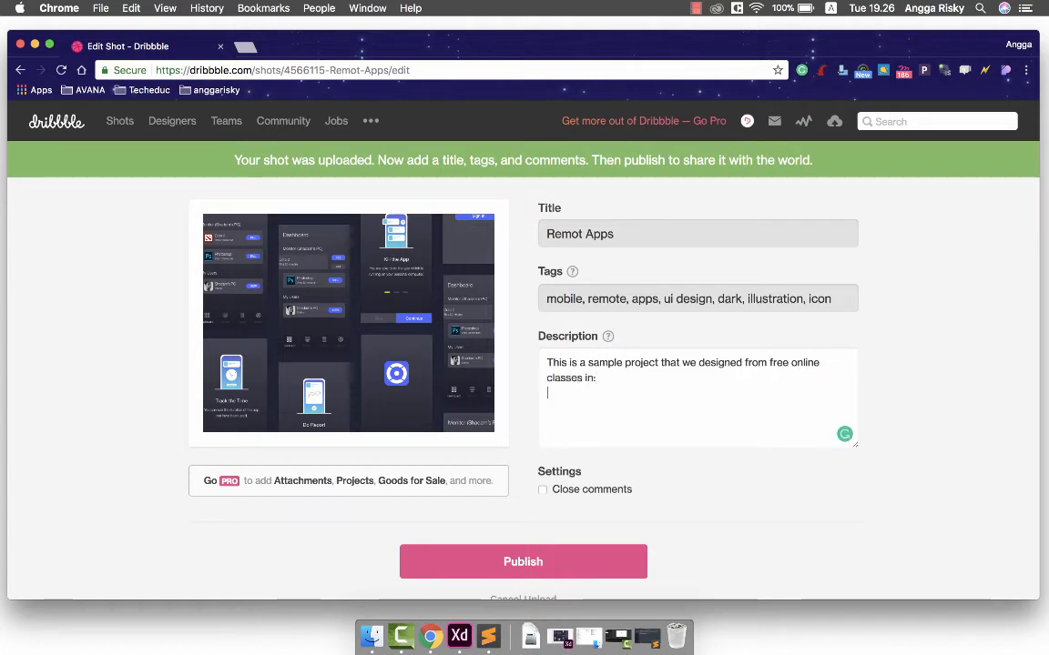
pyautogui.press('super+v')
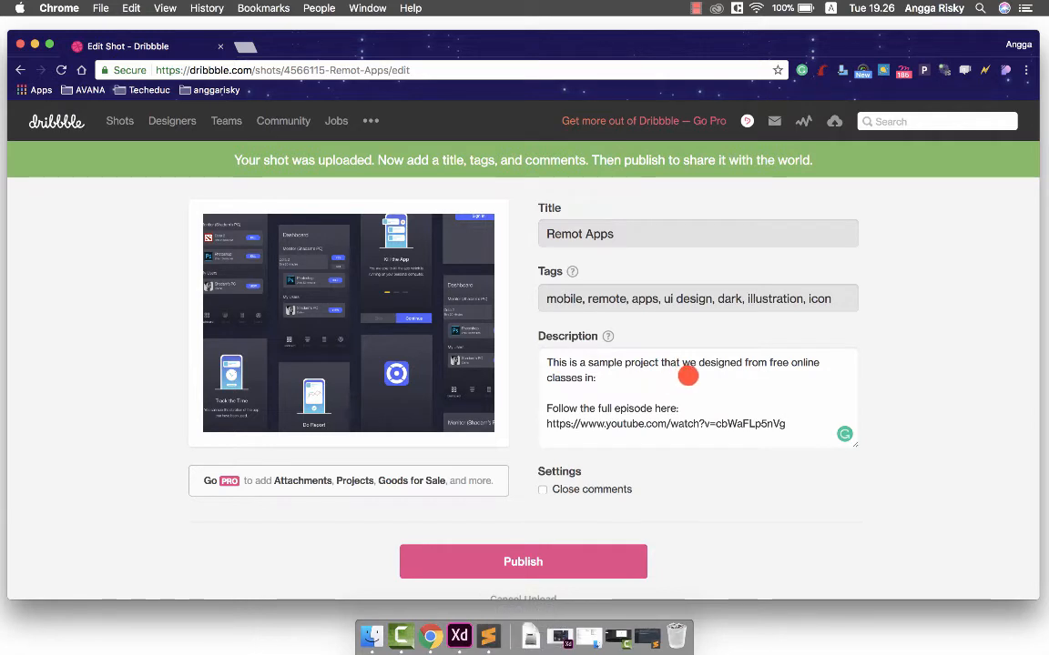
# Delete the "Follow the full episode here:" line from the description and add "--" and "Thank you!" below the YouTube link
pyautogui.moveTo(681, 408); pyautogui.dragTo(678, 374)
pyautogui.press('BackSpace')
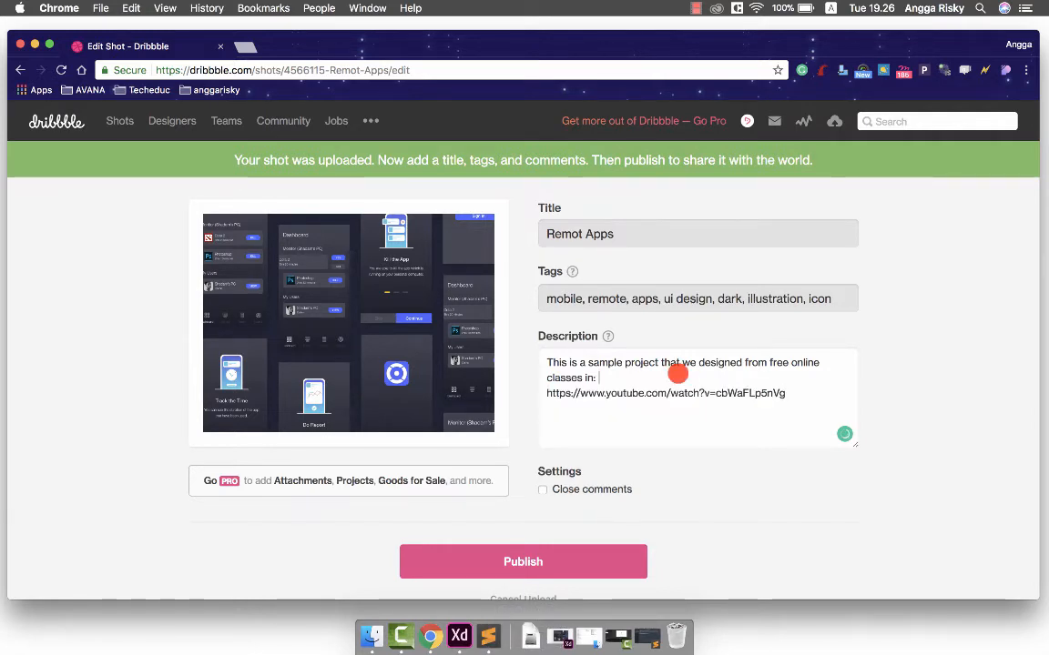
pyautogui.click(811, 393)
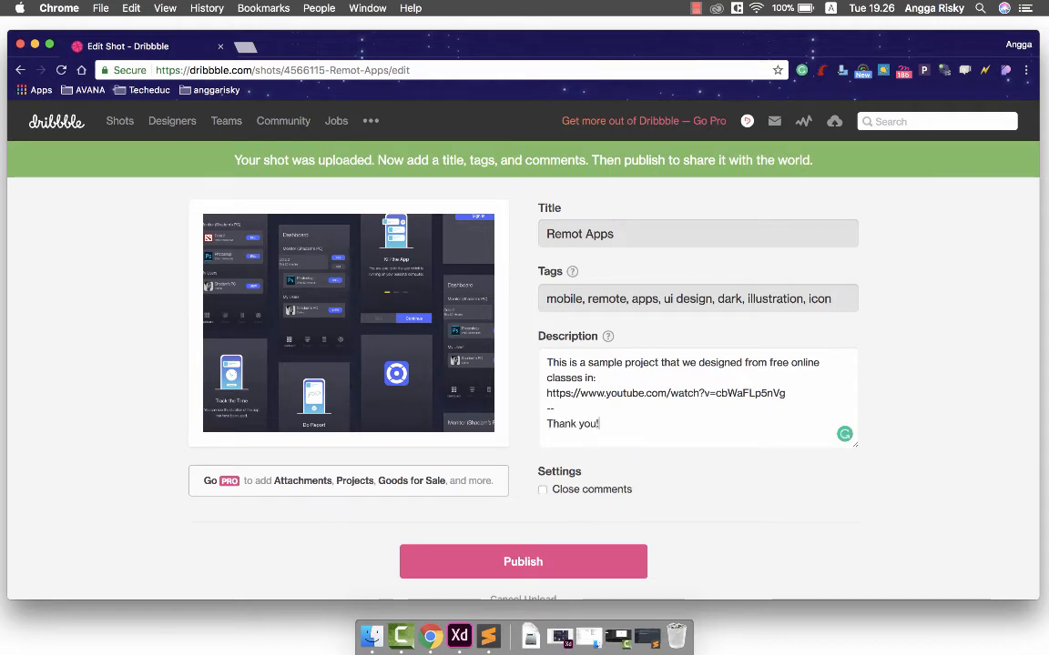
# Apply the Grammarly suggestion that replaces "from" with "for" in the description's first sentence
pyautogui.moveTo(802, 391); pyautogui.dragTo(546, 393)
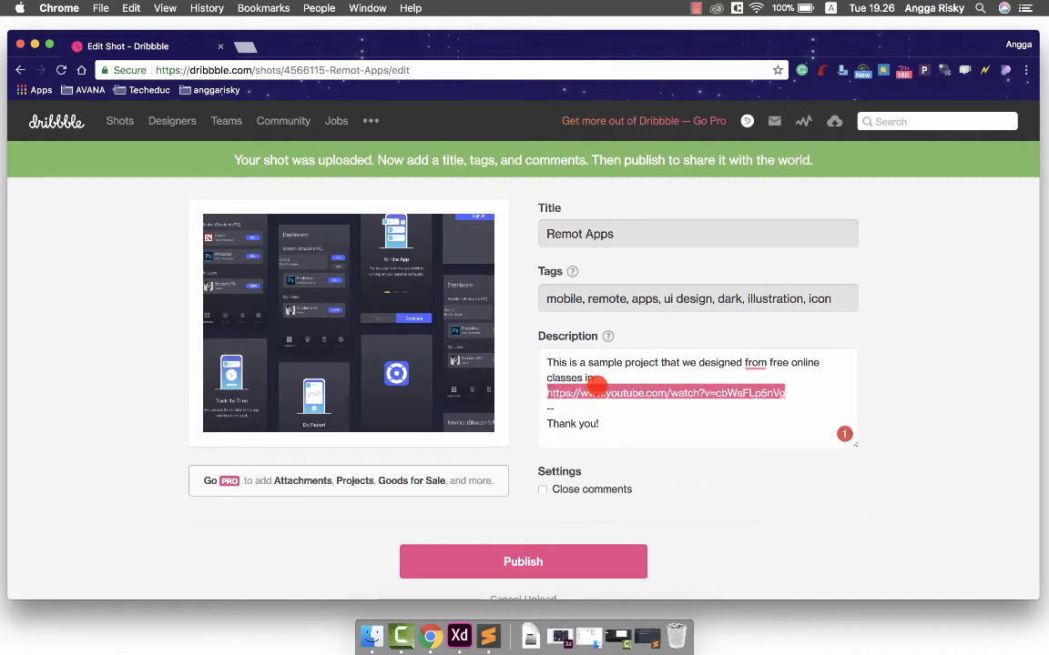
pyautogui.moveTo(754, 362)
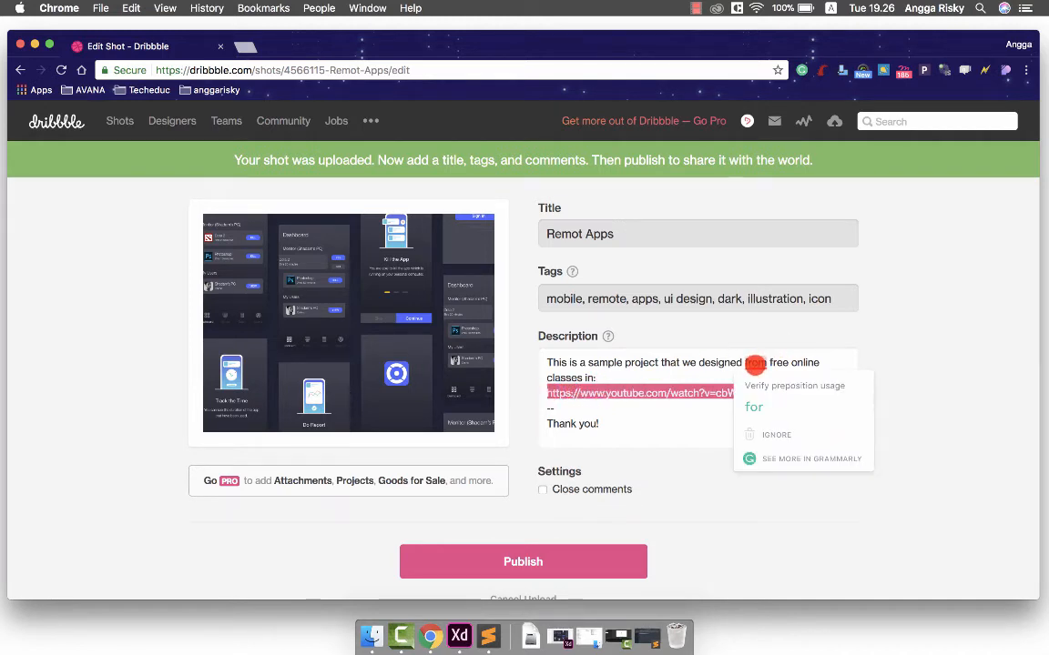
pyautogui.click(761, 401)
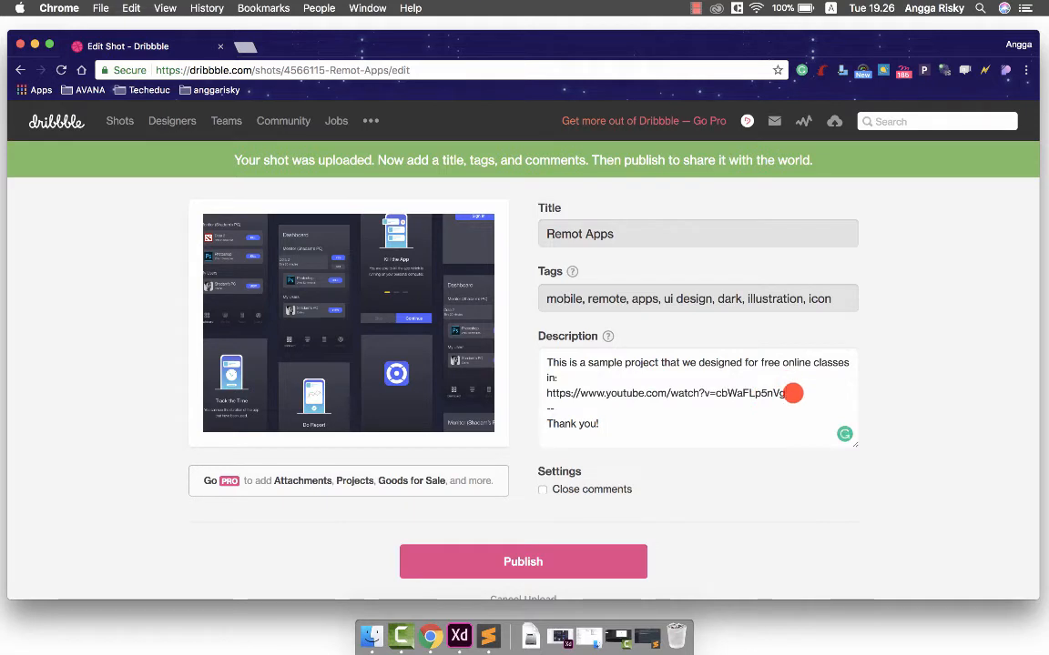
# Publish the Remot Apps shot with its title, tags and description
pyautogui.scroll(-2, 664, 452)
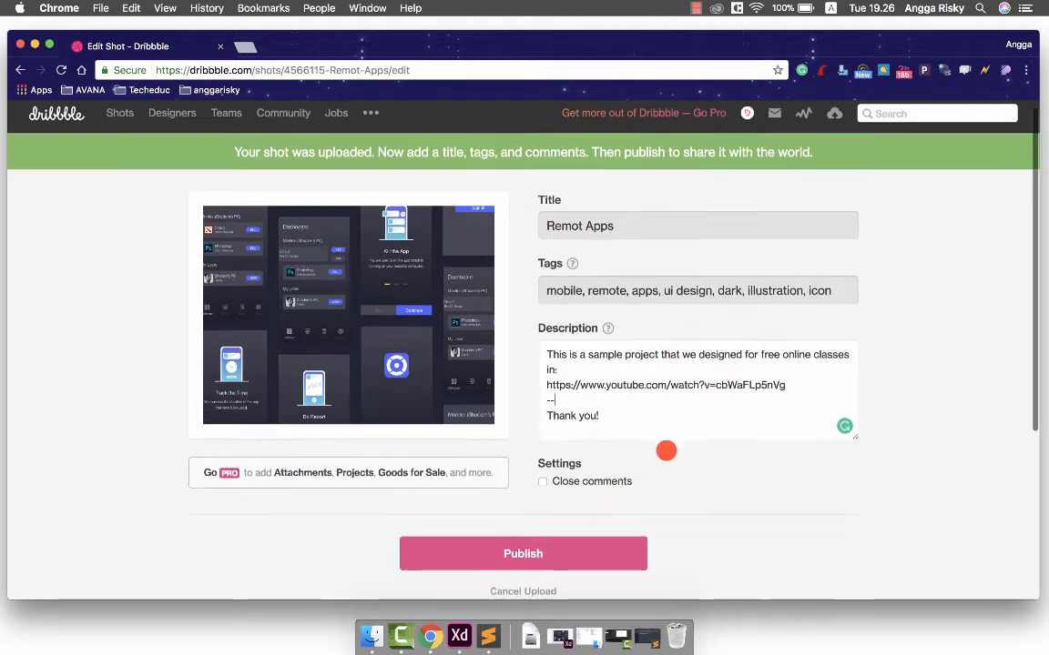
pyautogui.click(493, 517)
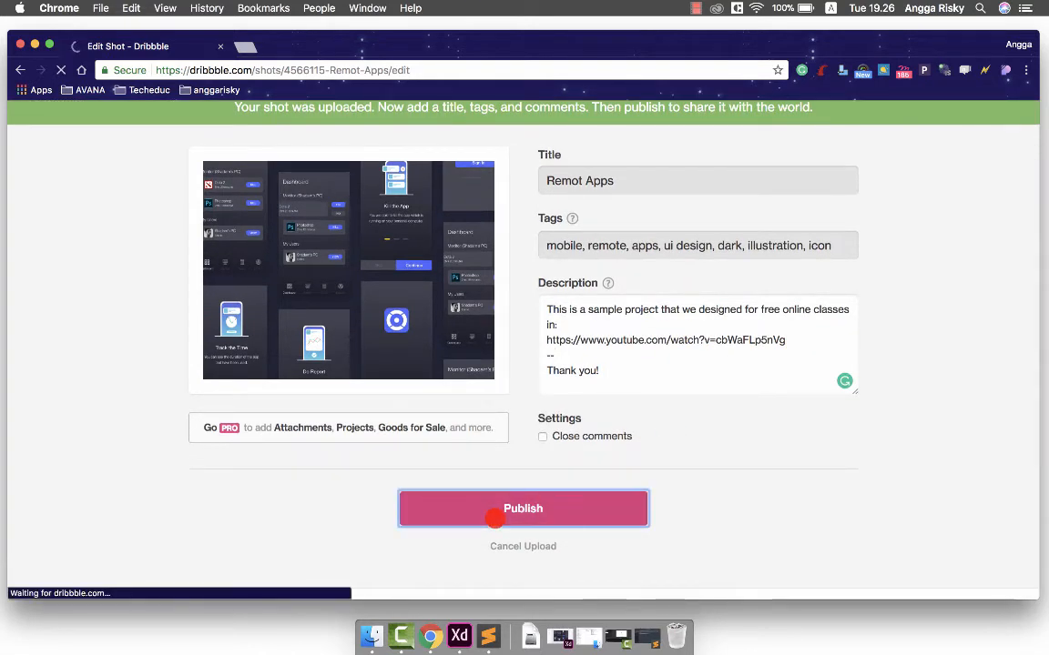
pyautogui.scroll(-1, 552, 218)
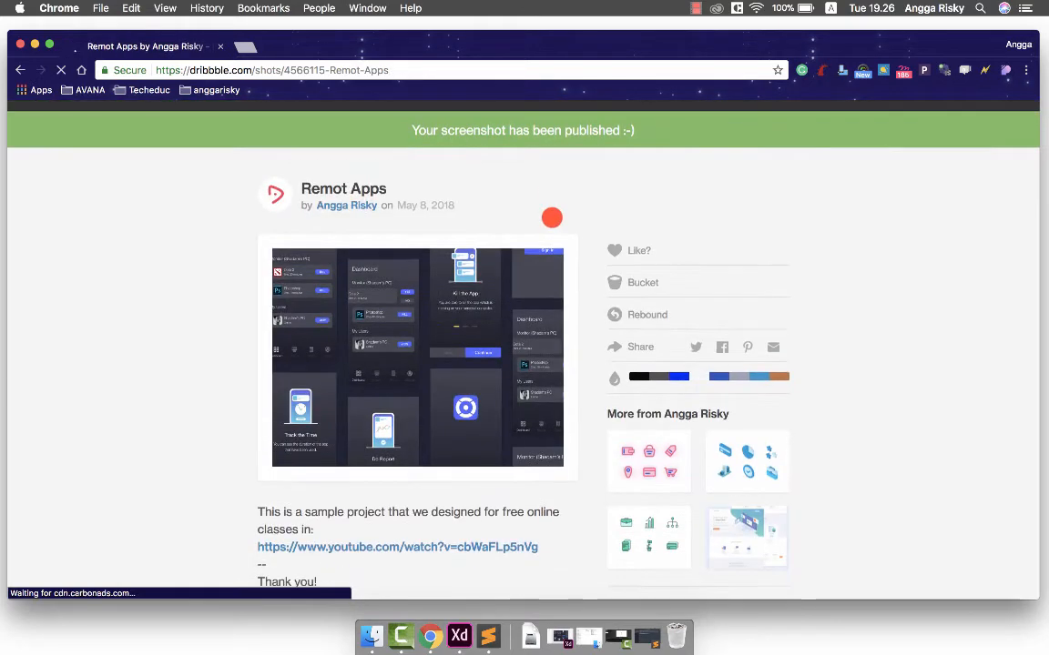
# Examine the published Remot Apps shot page, including its image, description, video link and tags
pyautogui.scroll(1, 551, 218)
pyautogui.scroll(-2, 713, 154)
pyautogui.scroll(-1, 713, 154)
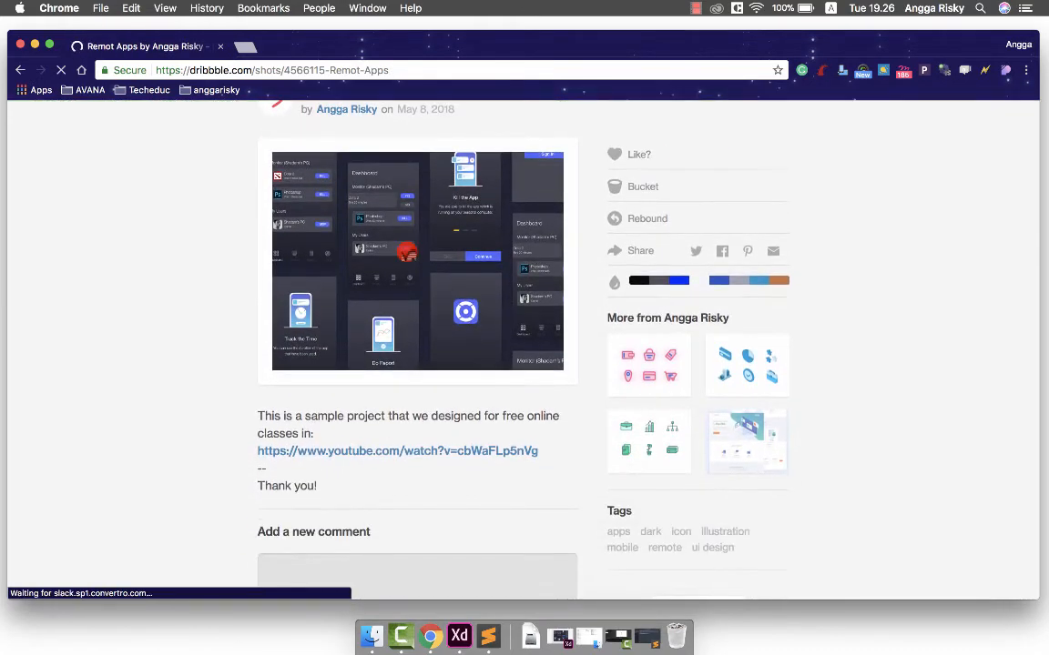
pyautogui.click(407, 250)
pyautogui.scroll(-4, 407, 250)
pyautogui.scroll(4, 408, 292)
pyautogui.click(407, 310)
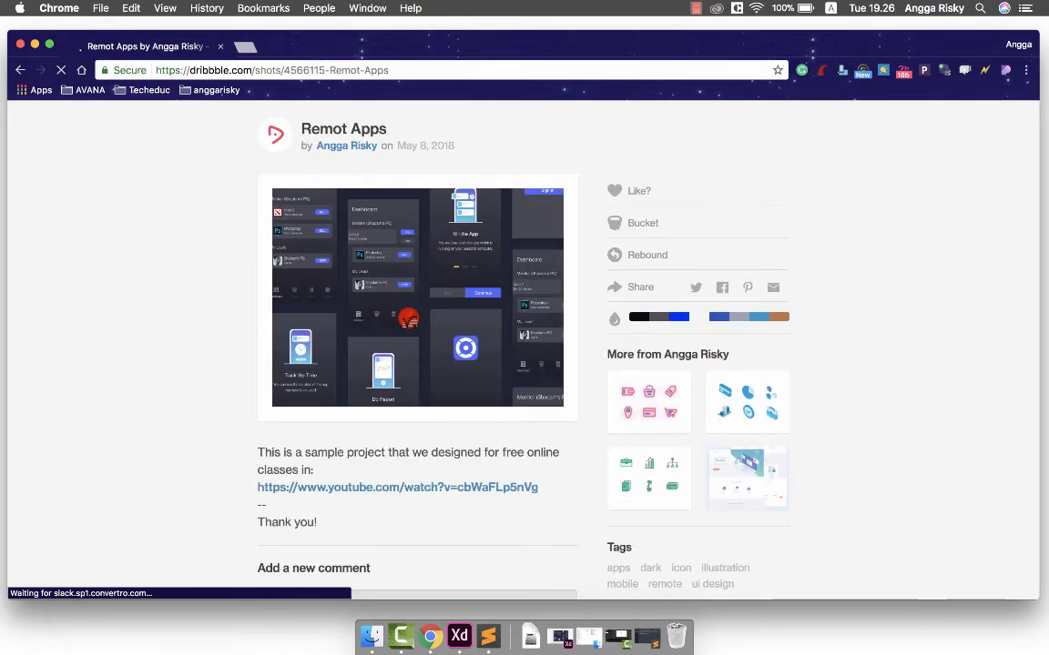
pyautogui.scroll(1, 391, 186)
pyautogui.scroll(3, 620, 140)
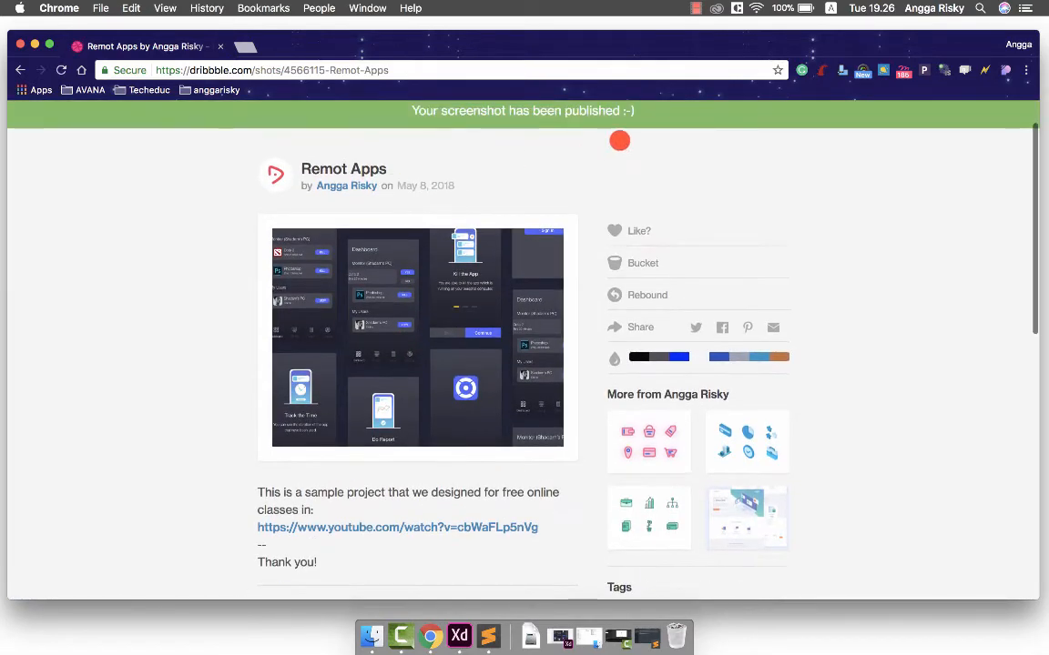
pyautogui.moveTo(745, 122)
pyautogui.click(755, 147)
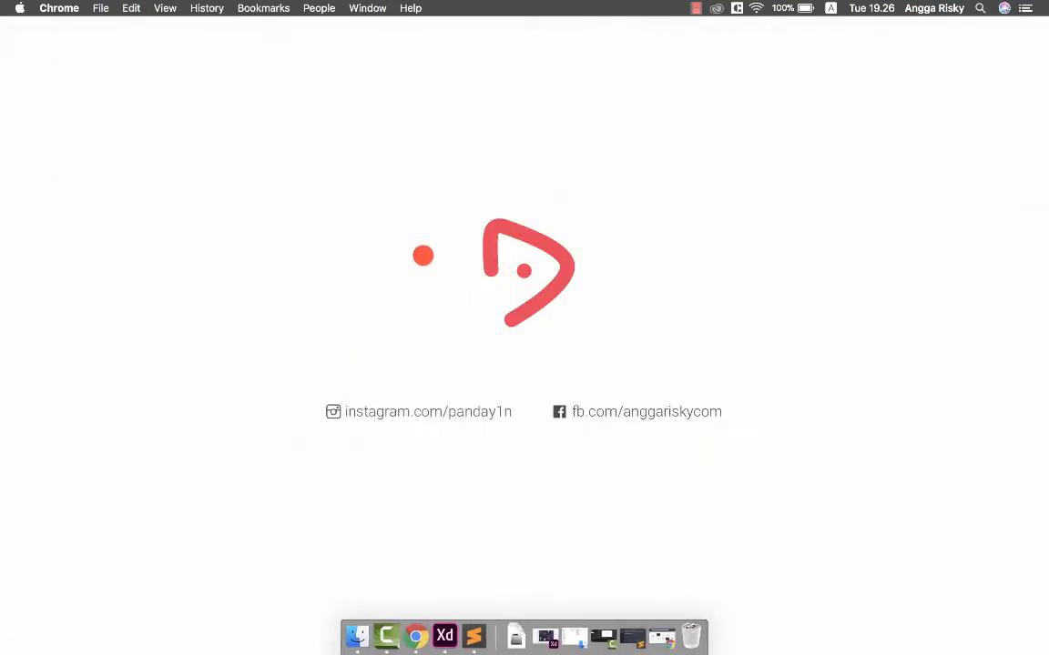
# Switch to Adobe XD and close the Untitled-1 showcase document without saving it
pyautogui.click(423, 256)
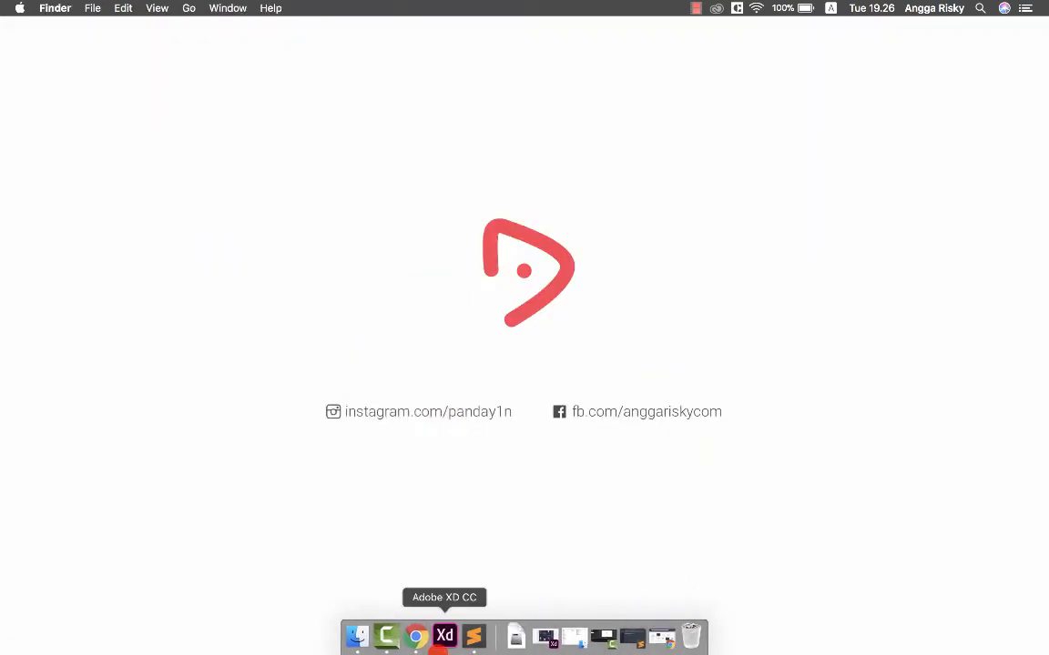
pyautogui.click(445, 637)
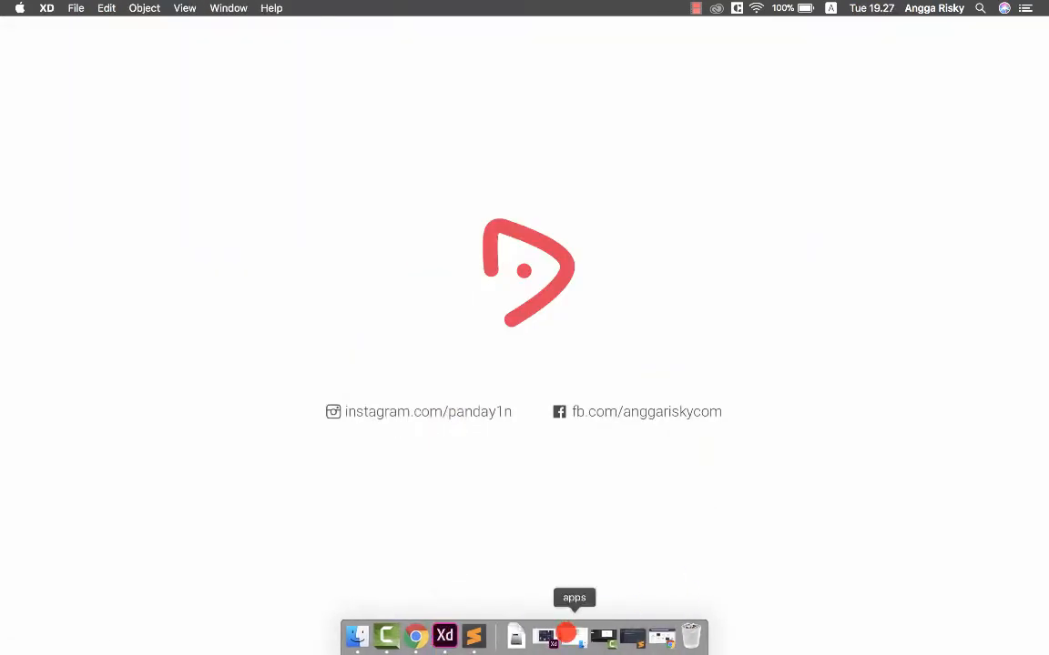
pyautogui.click(553, 638)
pyautogui.press('super+w')
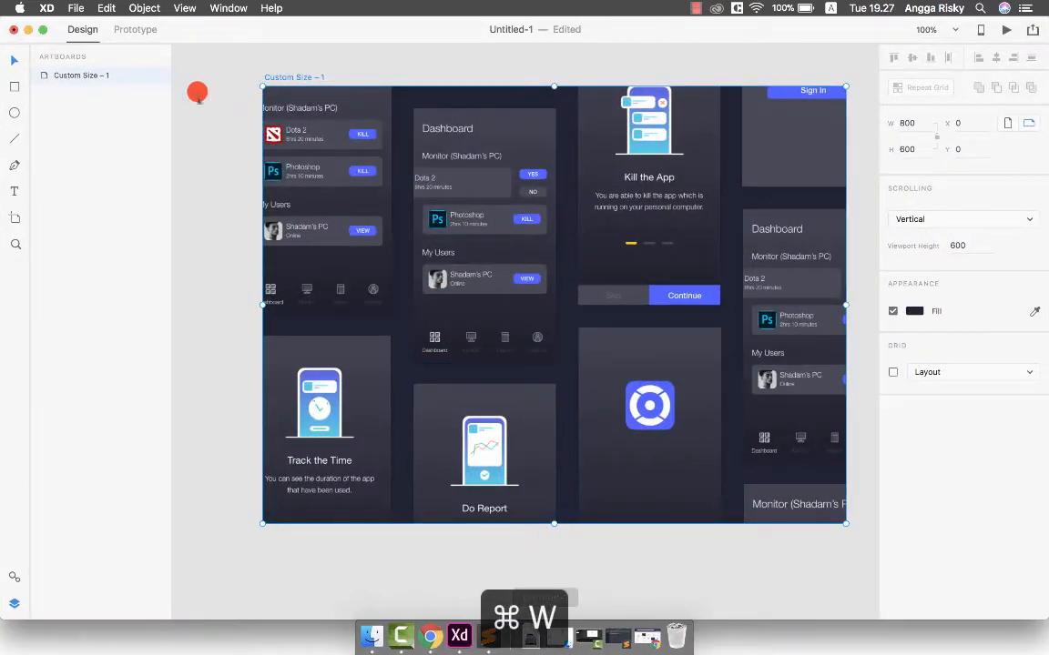
pyautogui.click(475, 117)
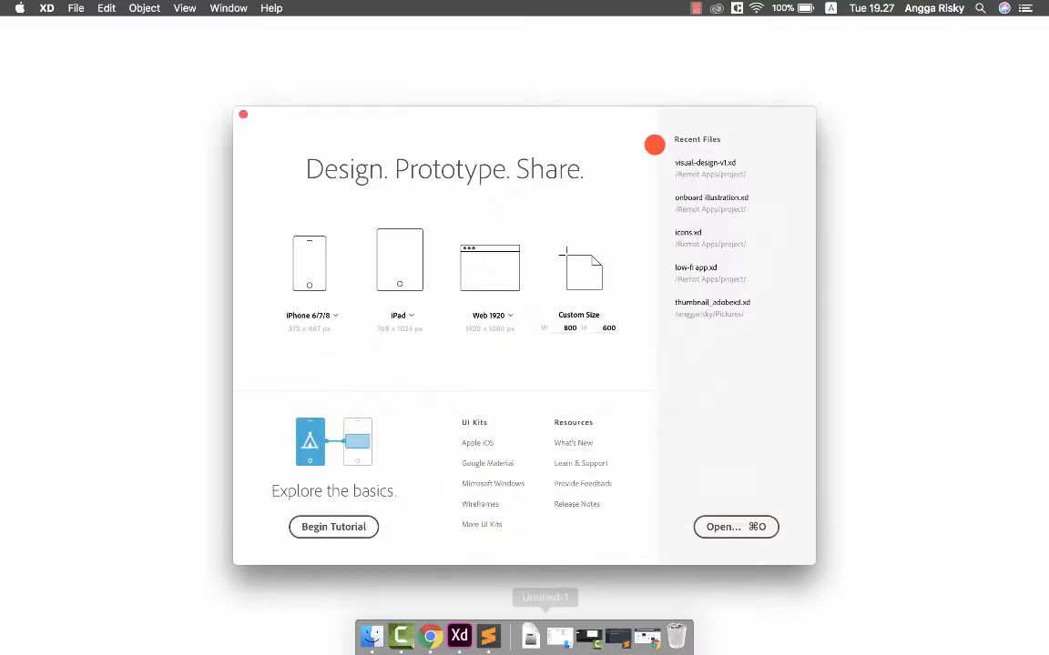
# Open the recent file visual-design-v1.xd and switch it to Prototype mode
pyautogui.click(698, 179)
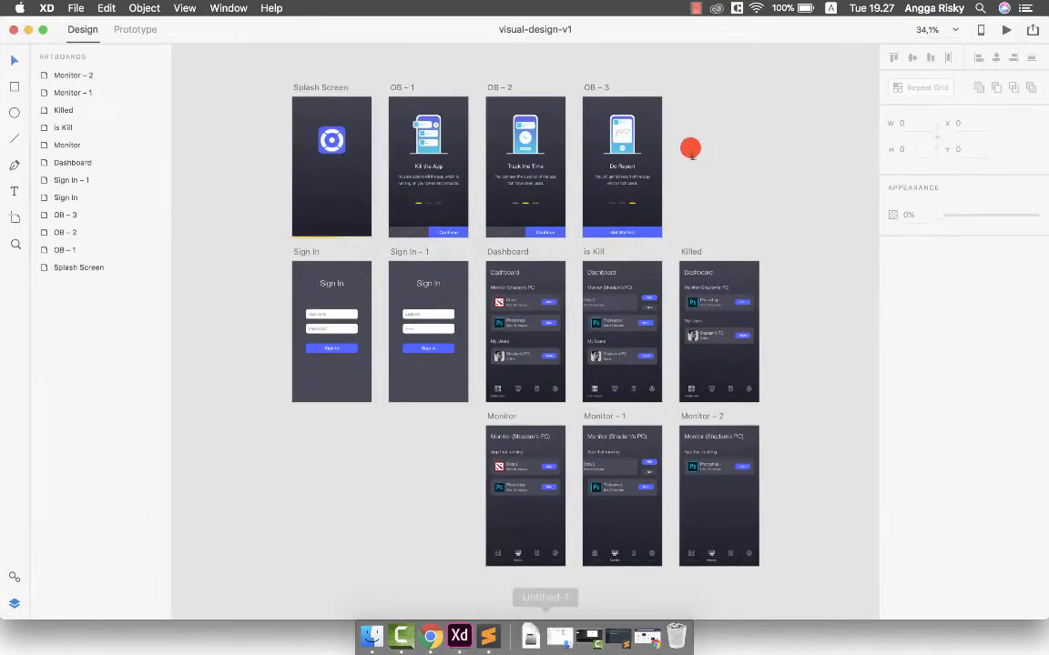
pyautogui.press('super+equal')
pyautogui.press('super+equal')
pyautogui.press('super+equal')
pyautogui.scroll(4, 469, 143)
pyautogui.hscroll(-2, 469, 143)
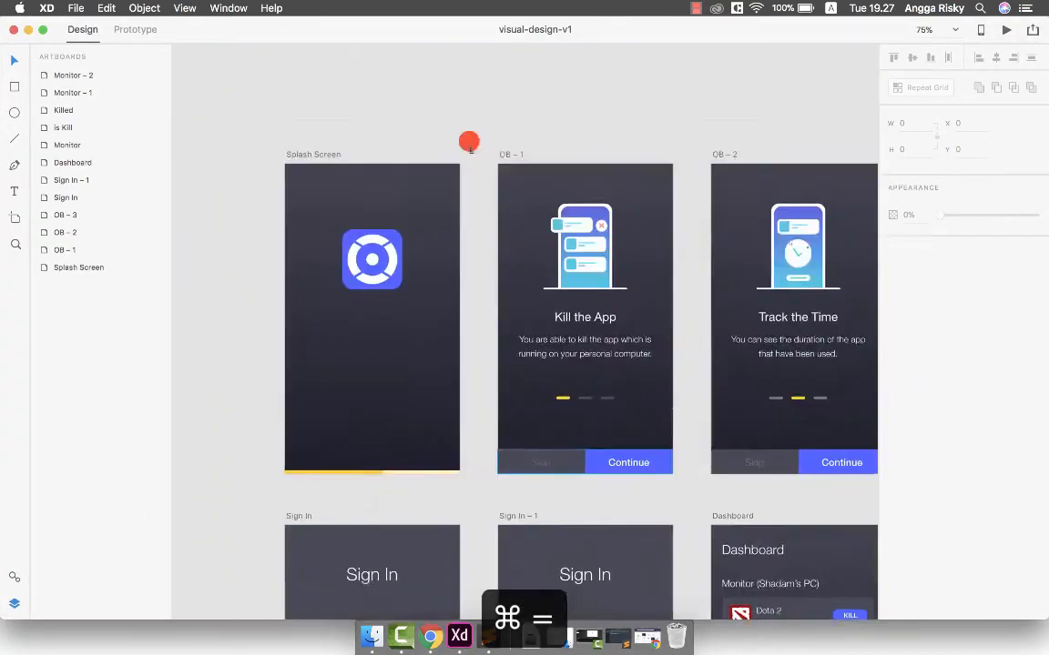
pyautogui.scroll(-1, 470, 143)
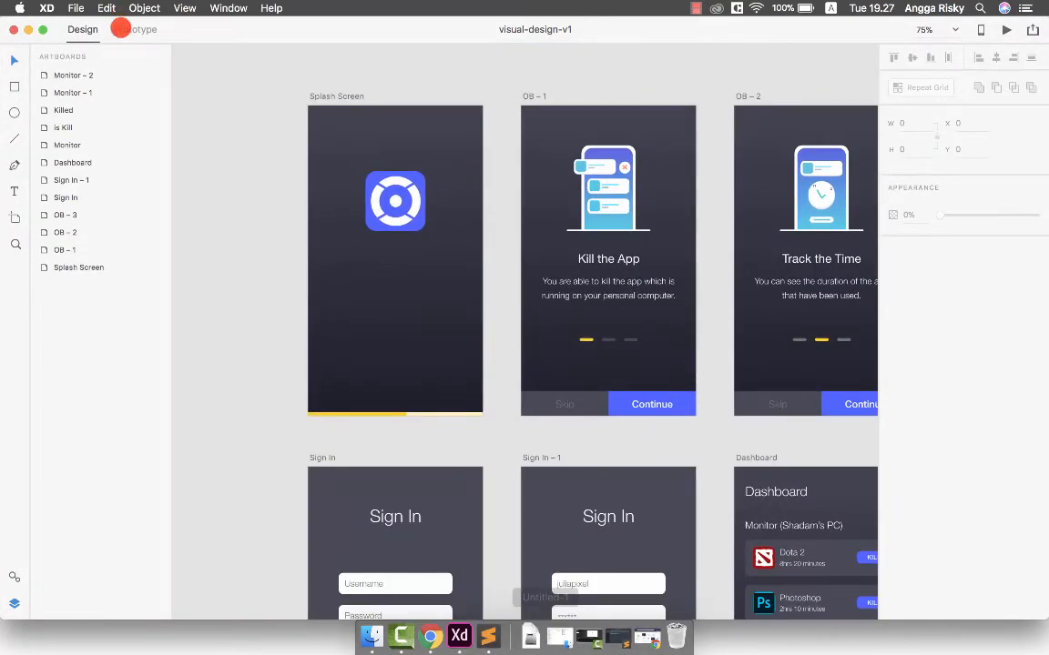
pyautogui.click(139, 30)
# Examine the existing prototype links of the Splash Screen logo and of the illustration, Skip and Continue elements on OB – 1
pyautogui.scroll(-2, 324, 92)
pyautogui.hscroll(1, 324, 92)
pyautogui.click(361, 173)
pyautogui.hscroll(2, 360, 175)
pyautogui.scroll(-1, 360, 175)
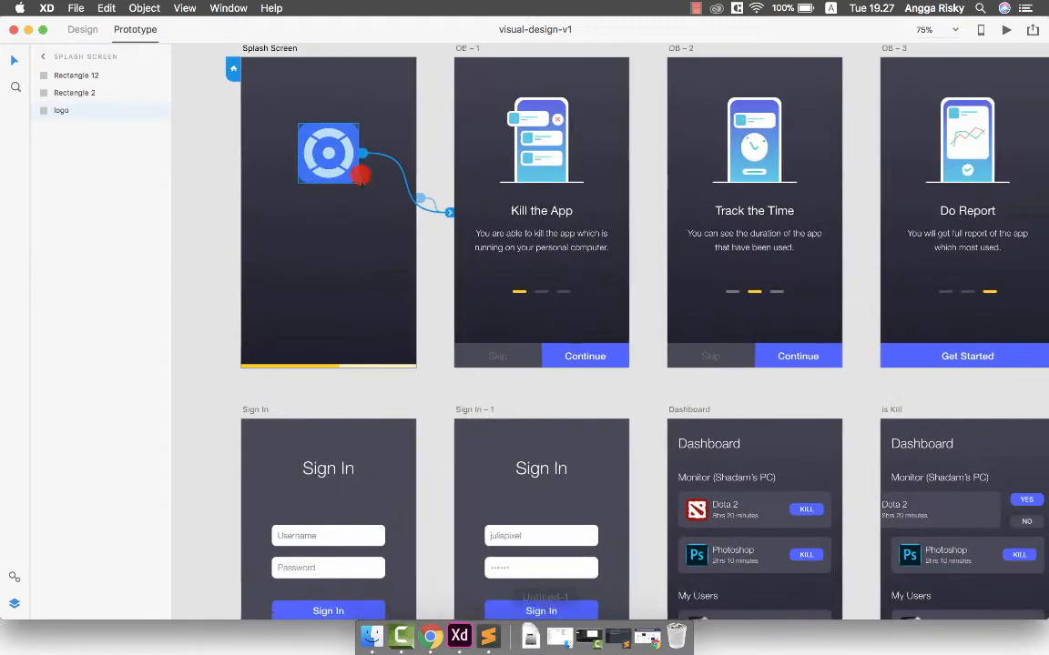
pyautogui.hscroll(1, 361, 174)
pyautogui.click(488, 161)
pyautogui.hscroll(2, 489, 160)
pyautogui.scroll(-1, 489, 160)
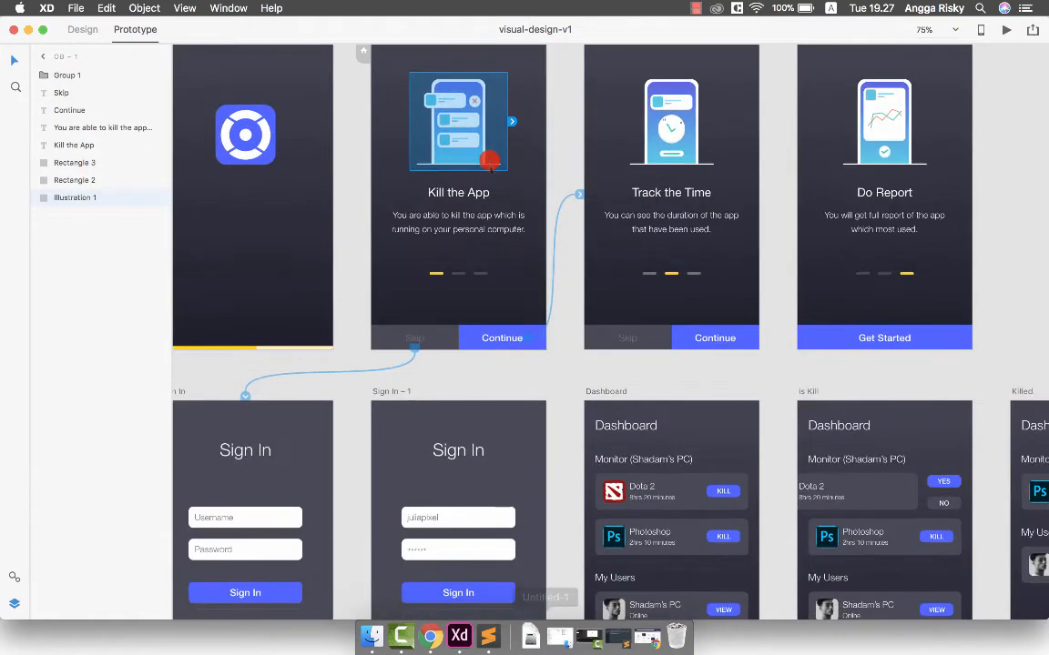
pyautogui.scroll(1, 490, 161)
pyautogui.hscroll(-1, 489, 161)
pyautogui.click(431, 349)
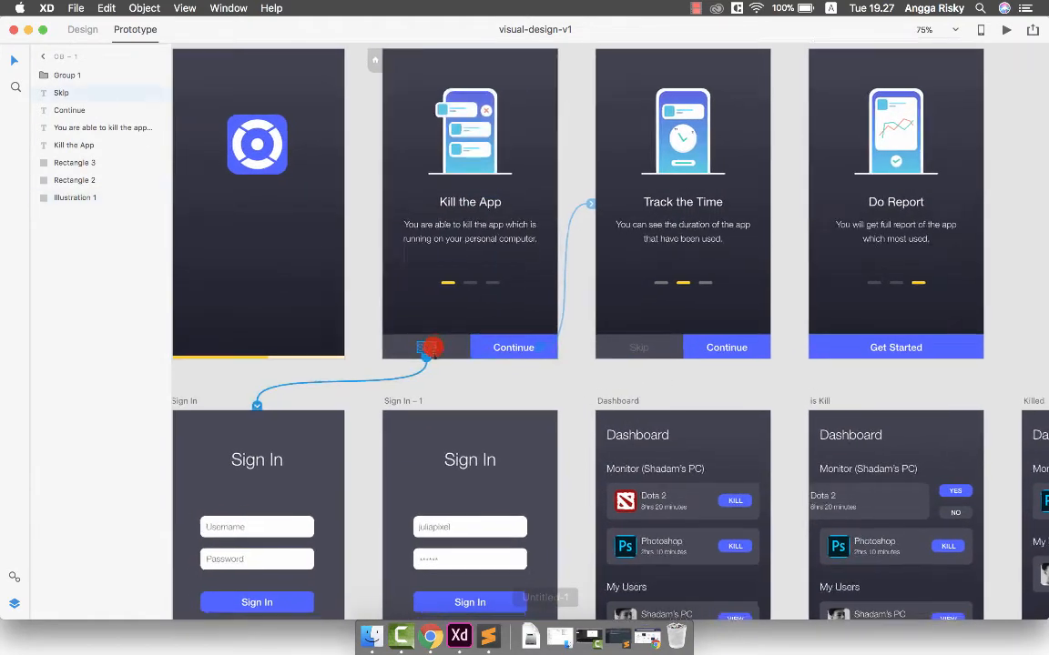
pyautogui.scroll(-5, 330, 393)
pyautogui.hscroll(4, 330, 393)
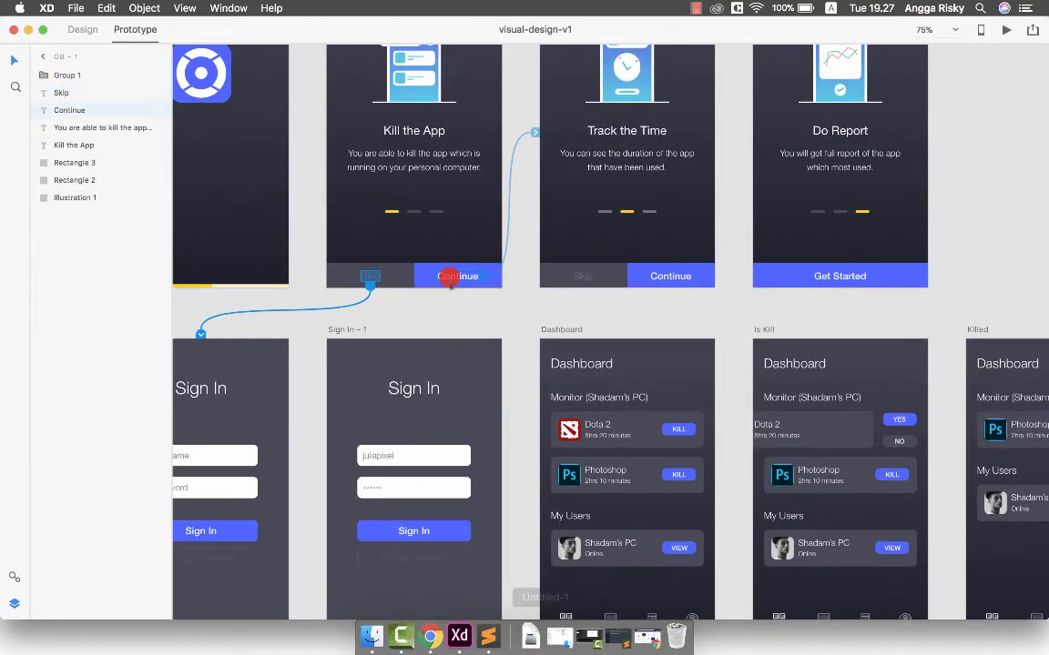
# Link the Continue text on the OB – 2 artboard to the OB – 3 artboard
pyautogui.hscroll(5, 445, 276)
pyautogui.click(510, 222)
pyautogui.scroll(5, 511, 237)
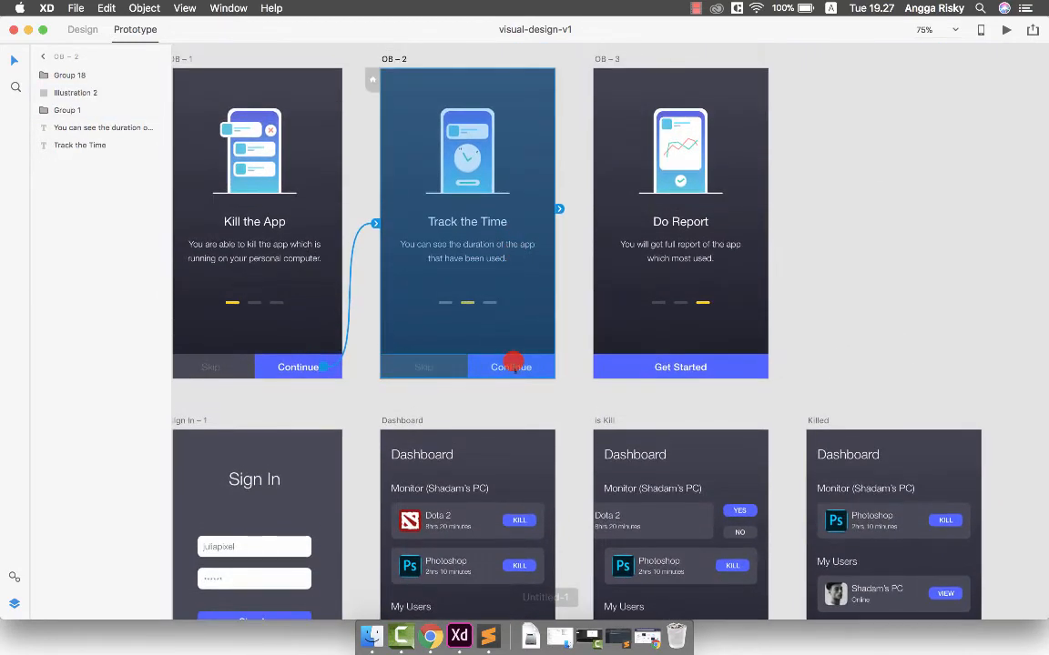
pyautogui.click(512, 366)
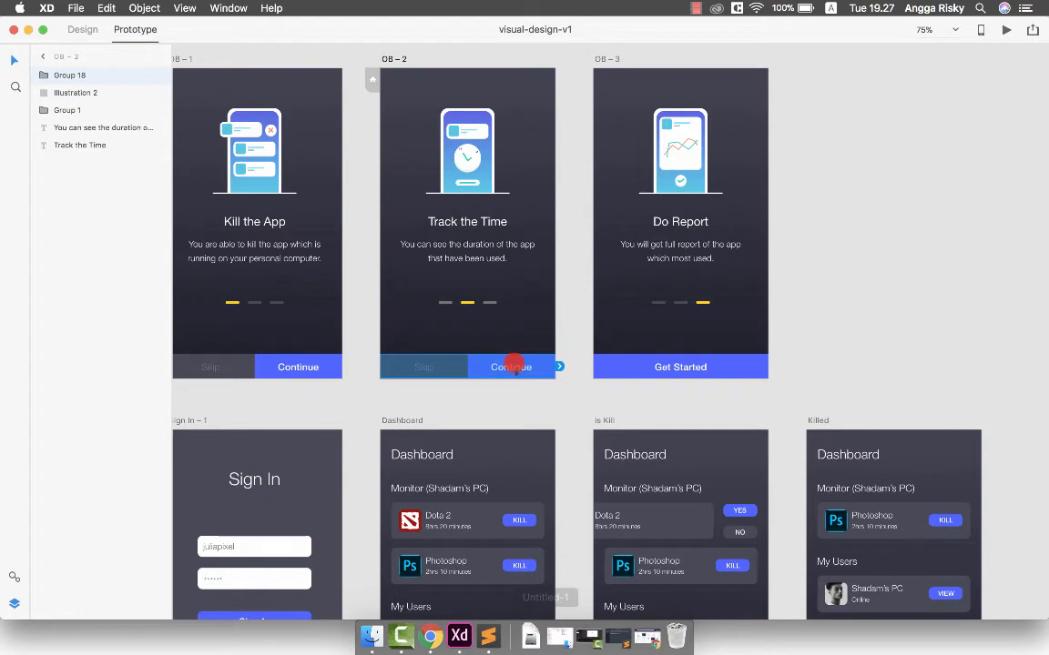
pyautogui.click(512, 367)
pyautogui.moveTo(538, 366); pyautogui.dragTo(684, 289)
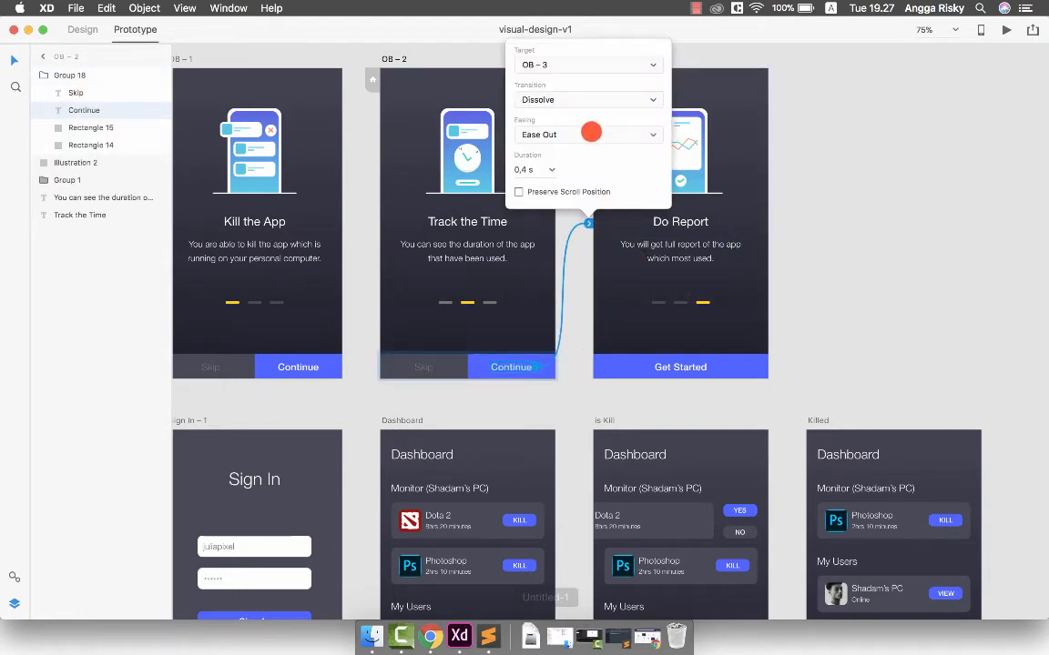
# Set the transition of the link from OB – 2 to OB – 3 to Slide Left
pyautogui.click(591, 134)
pyautogui.click(590, 134)
pyautogui.click(585, 99)
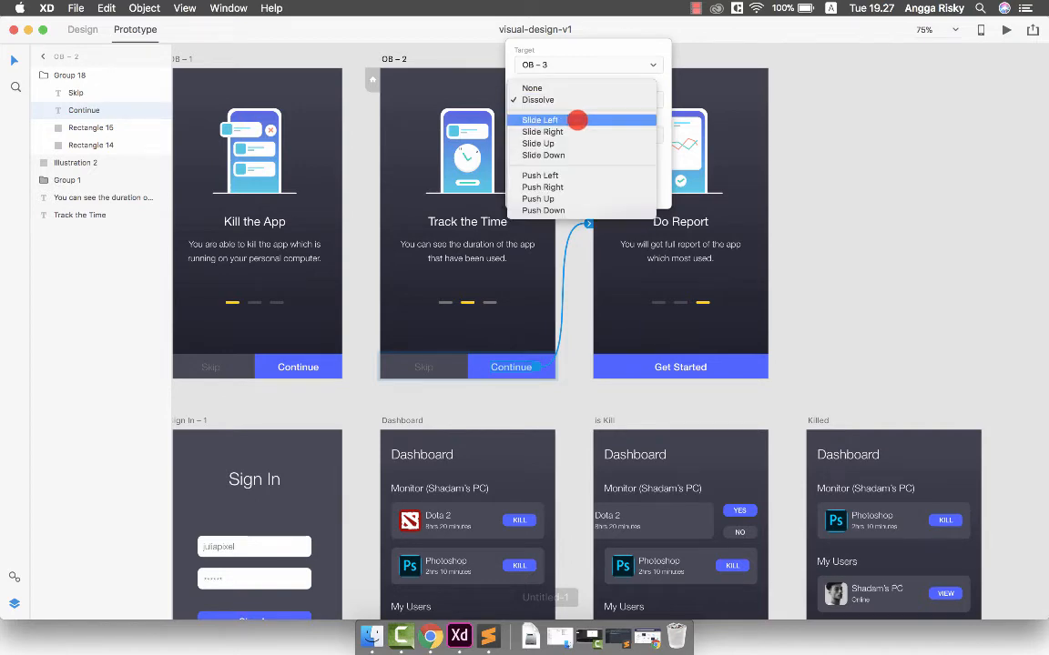
pyautogui.click(577, 119)
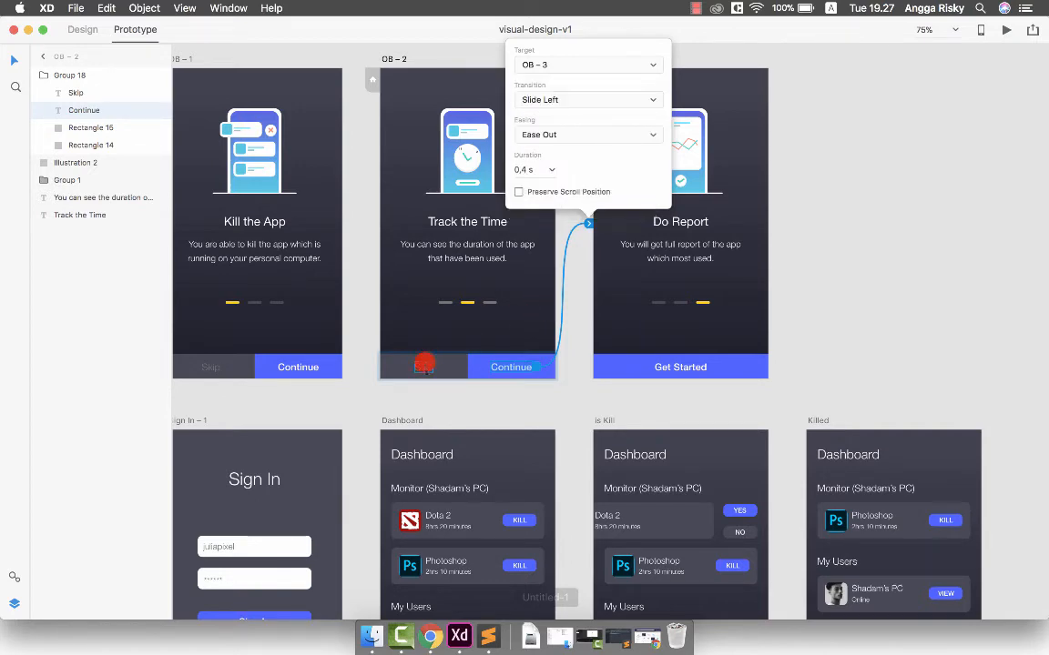
# Check the prototype links of the Skip text on OB – 2 and the Get Started button on OB – 3
pyautogui.click(424, 364)
pyautogui.scroll(-3, 426, 362)
pyautogui.hscroll(-3, 426, 362)
pyautogui.hscroll(-4, 427, 364)
pyautogui.scroll(-2, 426, 364)
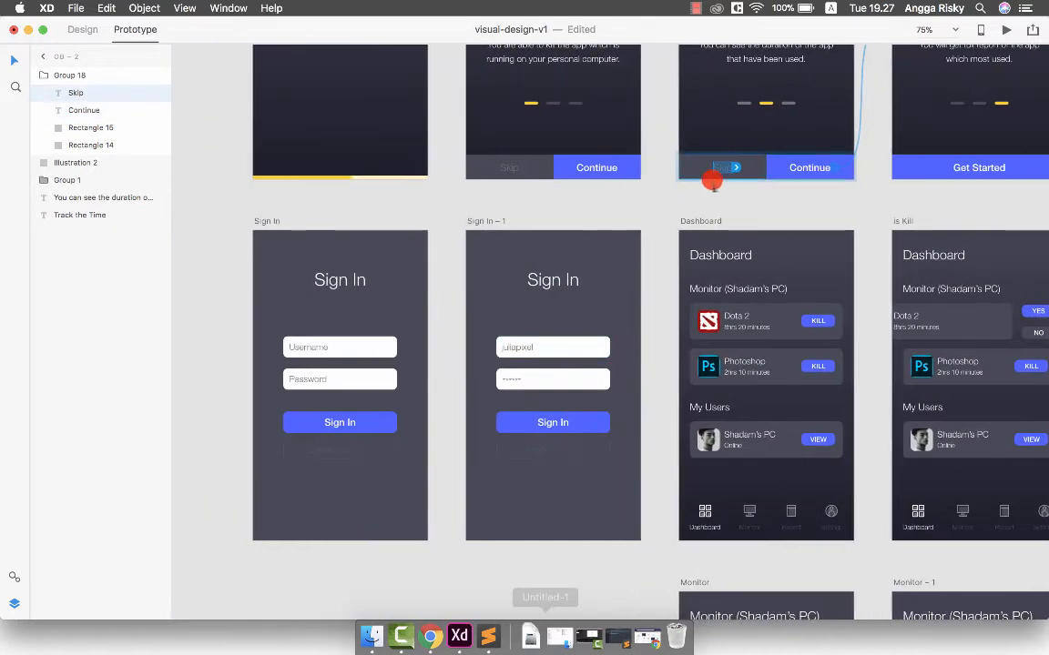
pyautogui.hscroll(5, 765, 171)
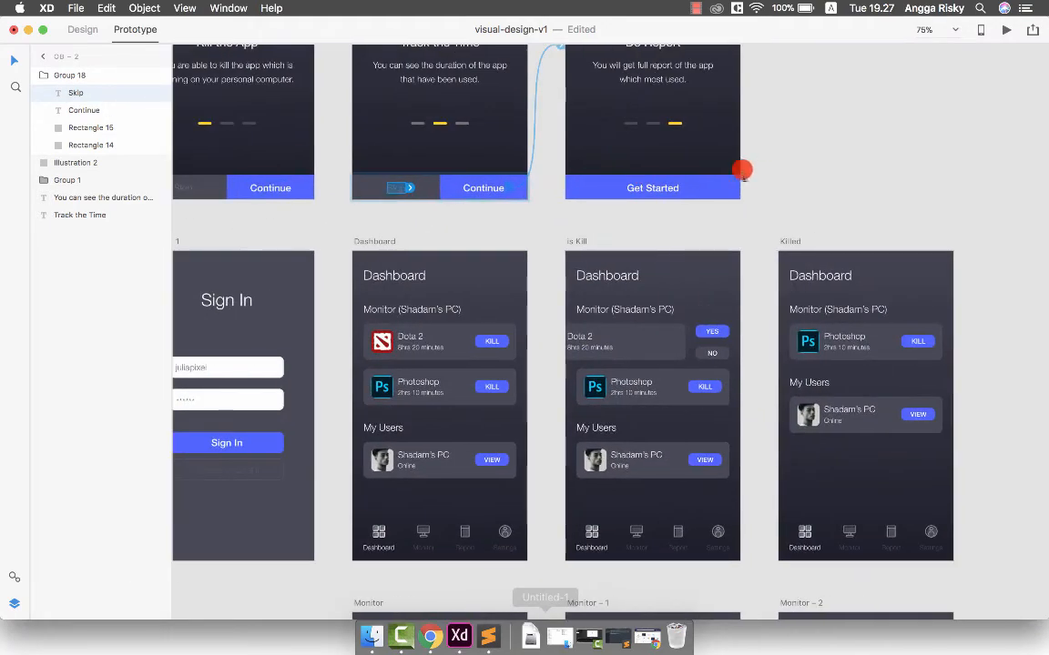
pyautogui.click(682, 185)
pyautogui.hscroll(-5, 683, 185)
pyautogui.hscroll(3, 684, 182)
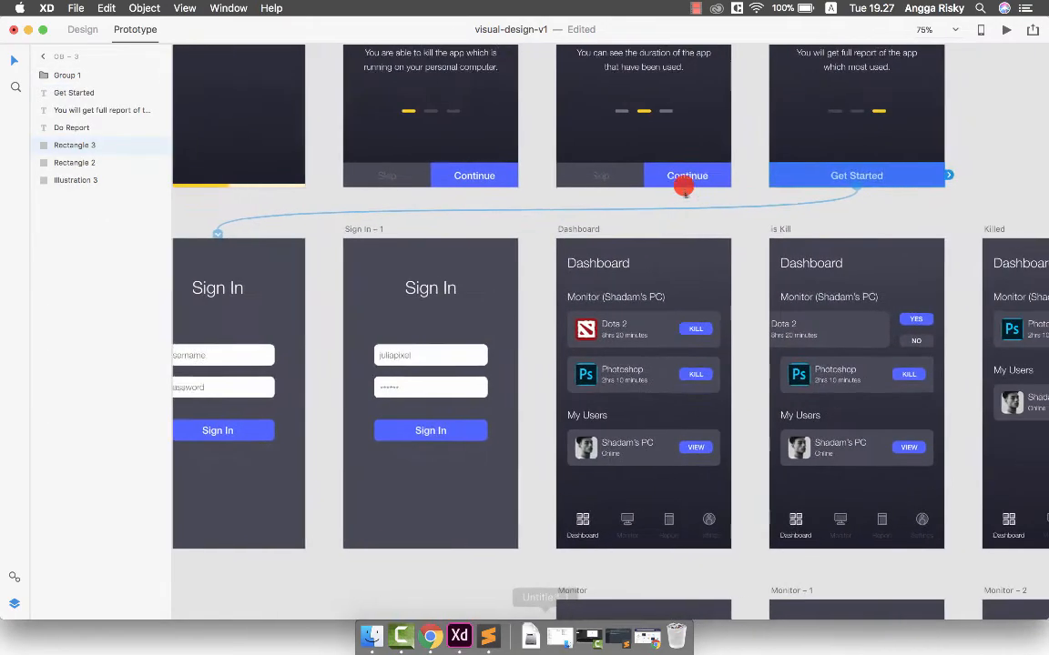
pyautogui.hscroll(-2, 683, 184)
pyautogui.hscroll(-2, 684, 187)
pyautogui.scroll(-1, 683, 186)
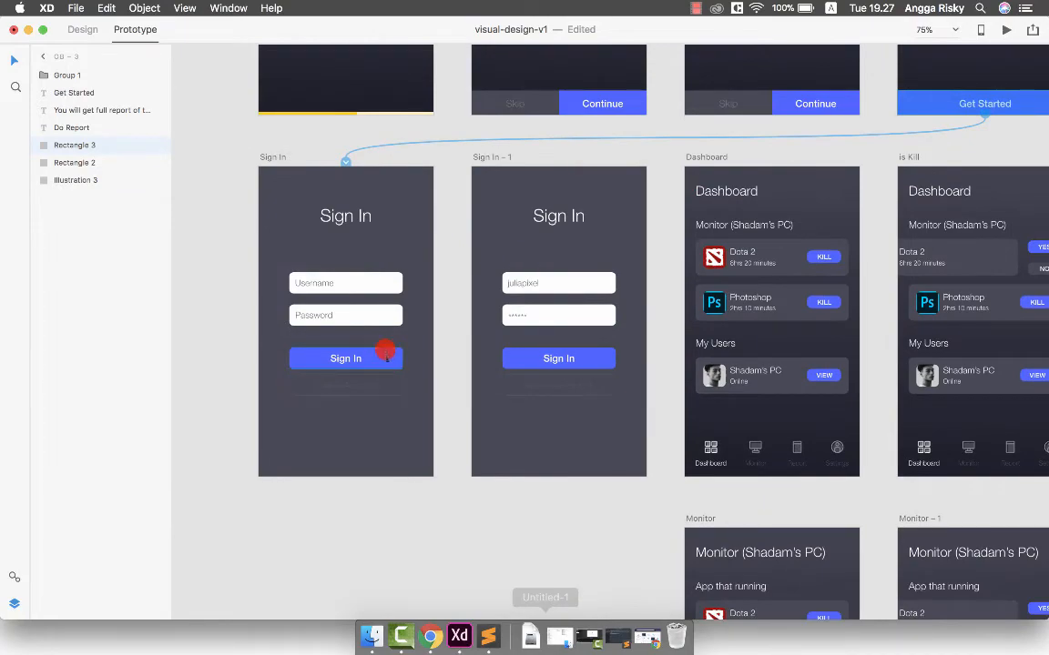
# Examine the prototype links running between the Sign In, Sign In – 1 and Dashboard artboards
pyautogui.click(387, 300)
pyautogui.hscroll(5, 409, 302)
pyautogui.scroll(-2, 421, 299)
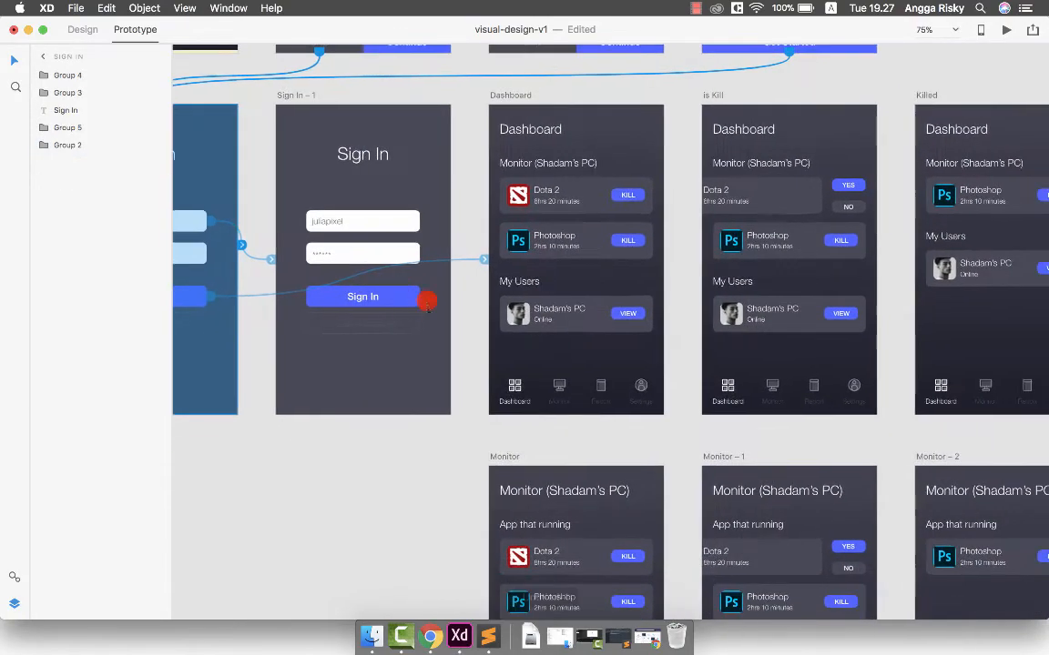
pyautogui.click(516, 281)
pyautogui.hscroll(5, 516, 280)
pyautogui.scroll(-1, 515, 278)
pyautogui.click(352, 307)
pyautogui.hscroll(-2, 351, 307)
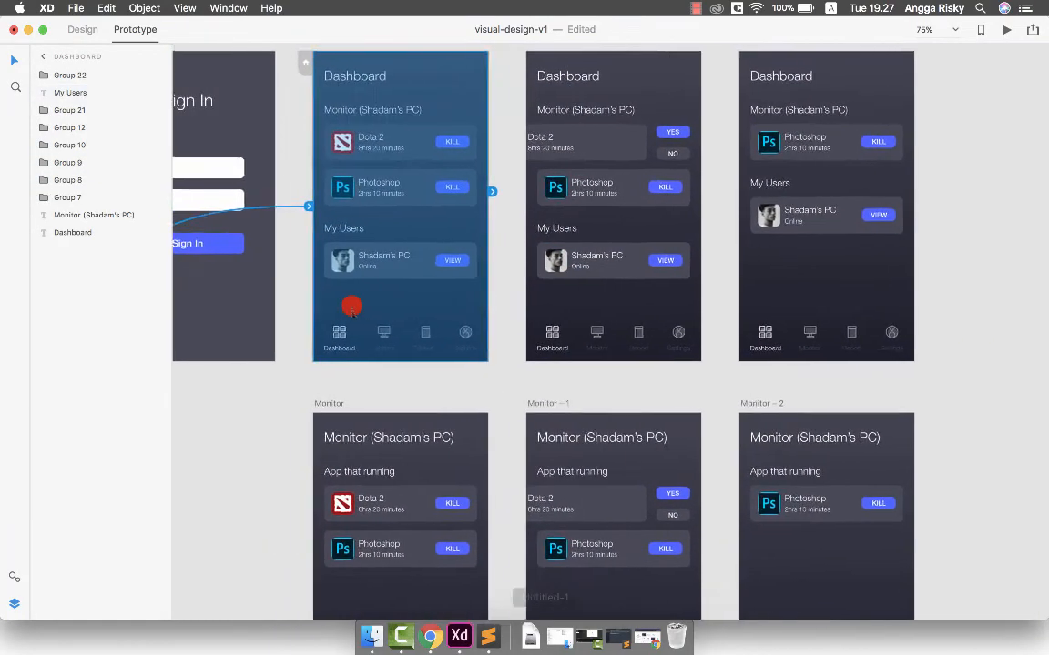
# Link the Dota 2 KILL text on the Dashboard artboard to the is Kill artboard with the transition None
pyautogui.scroll(-1, 351, 307)
pyautogui.scroll(2, 393, 300)
pyautogui.hscroll(1, 394, 301)
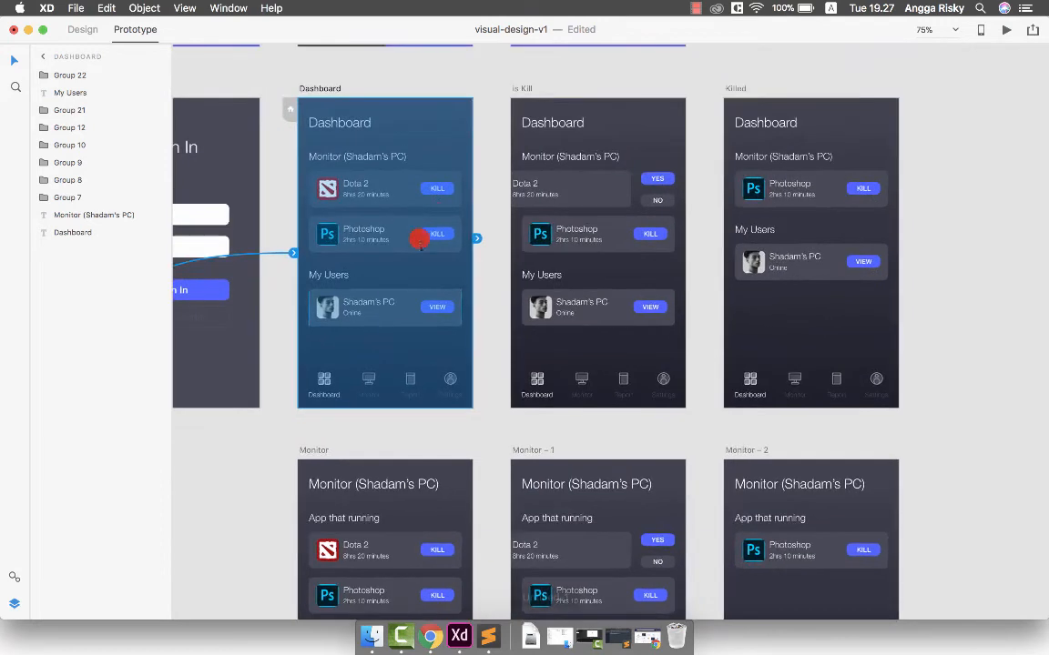
pyautogui.doubleClick(438, 193)
pyautogui.moveTo(450, 189); pyautogui.dragTo(604, 193)
pyautogui.click(502, 326)
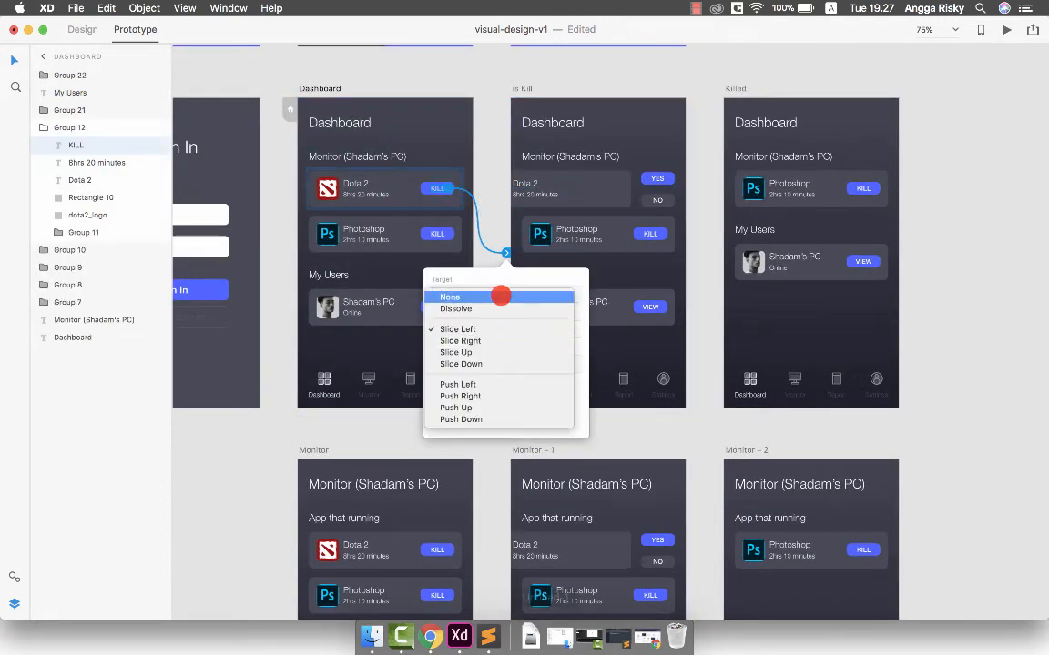
pyautogui.click(497, 295)
# Link the YES button on the is Kill artboard to the Killed artboard with the transition None
pyautogui.hscroll(3, 615, 283)
pyautogui.click(578, 189)
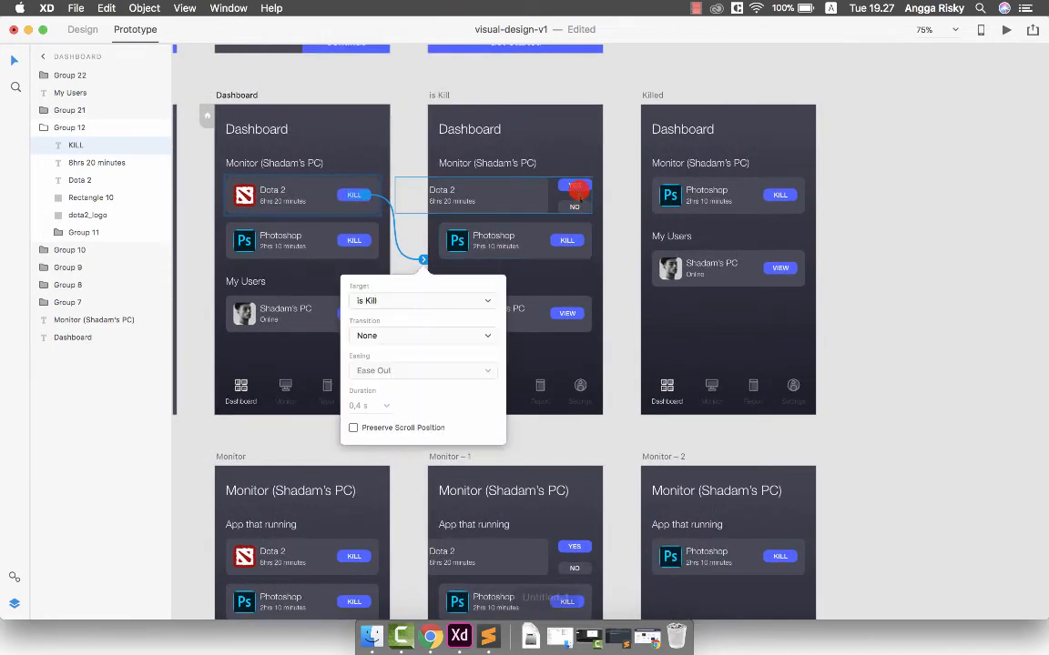
pyautogui.click(578, 189)
pyautogui.moveTo(571, 184)
pyautogui.mouseDown()
pyautogui.moveTo(603, 185)
pyautogui.moveTo(590, 185)
pyautogui.mouseUp()
pyautogui.press('super+z')
pyautogui.moveTo(601, 185); pyautogui.dragTo(728, 196)
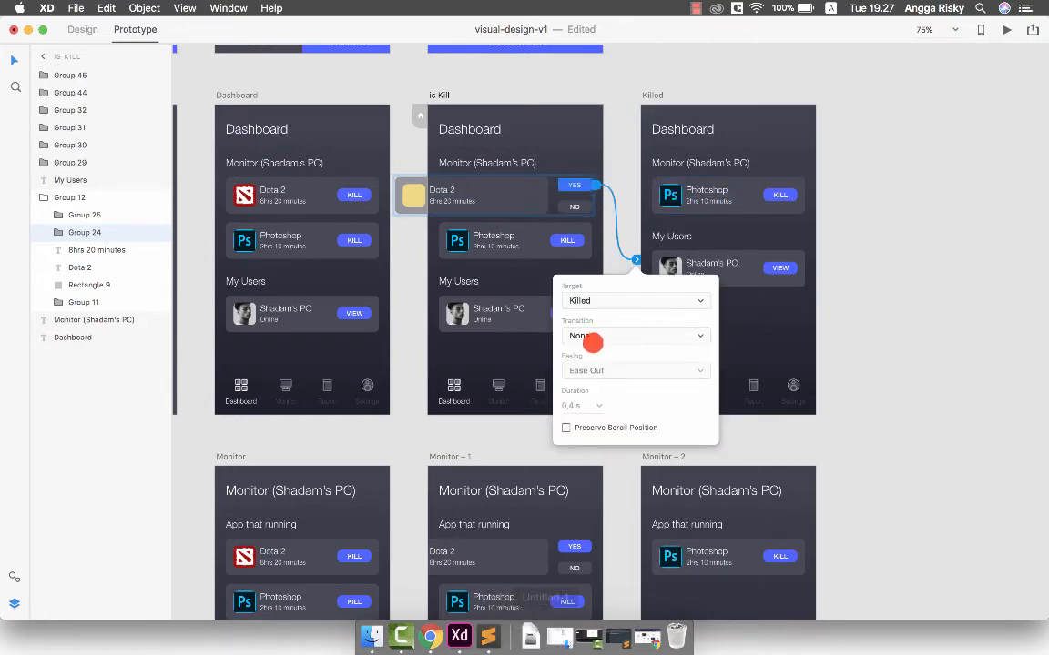
pyautogui.click(390, 420)
# Link the Monitor icon in the Dashboard artboard's navigation bar to the Monitor artboard with the transition Slide Left
pyautogui.scroll(-2, 389, 420)
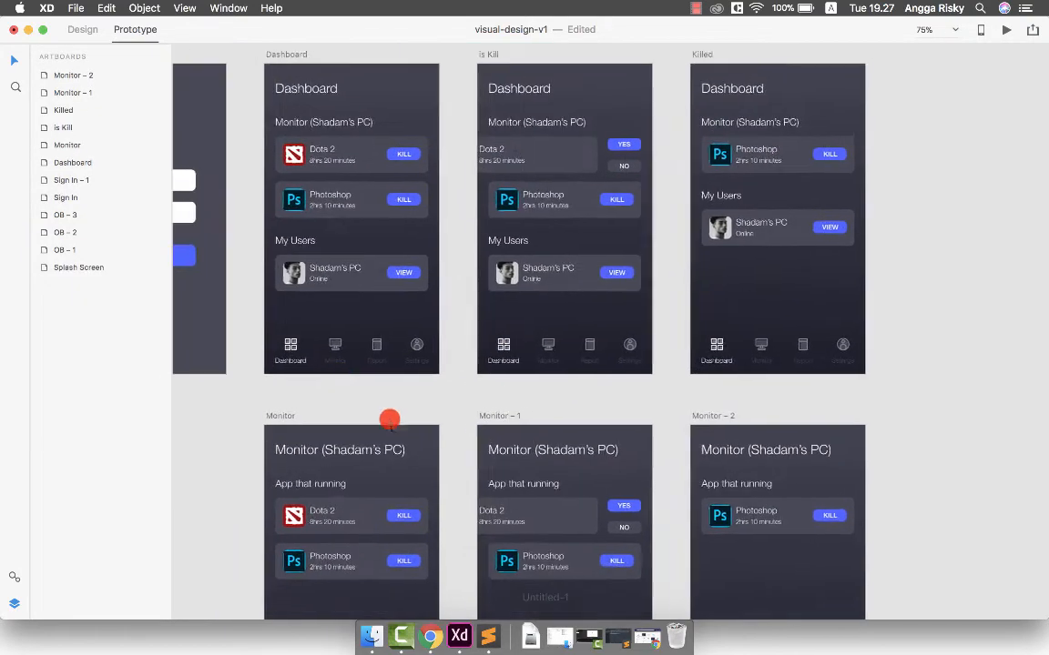
pyautogui.click(335, 345)
pyautogui.scroll(-5, 335, 343)
pyautogui.hscroll(-2, 335, 342)
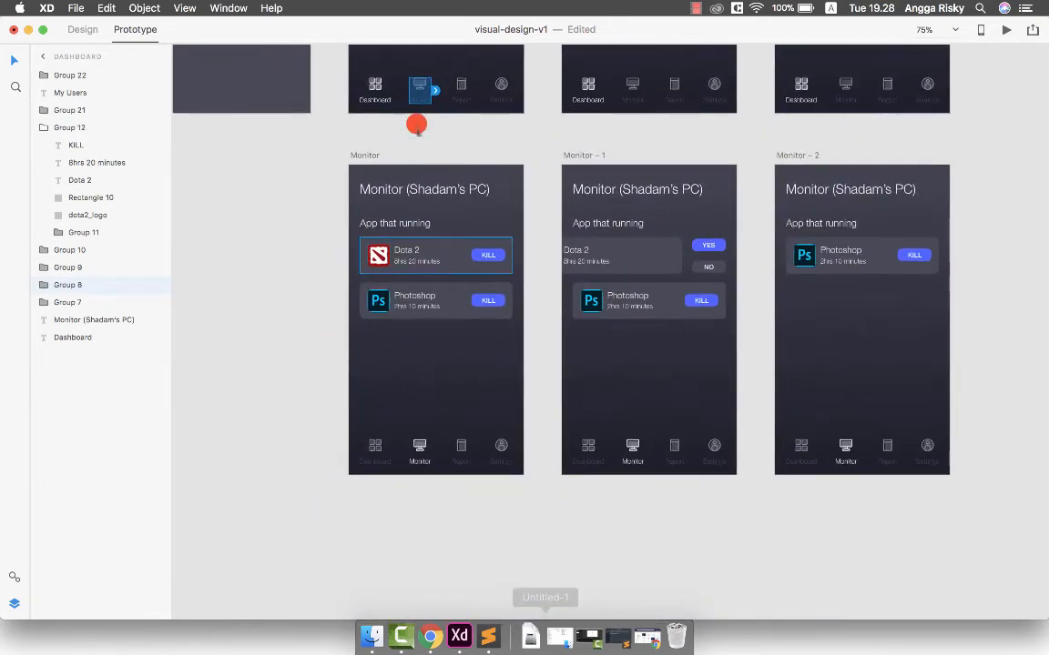
pyautogui.moveTo(432, 141); pyautogui.dragTo(463, 206)
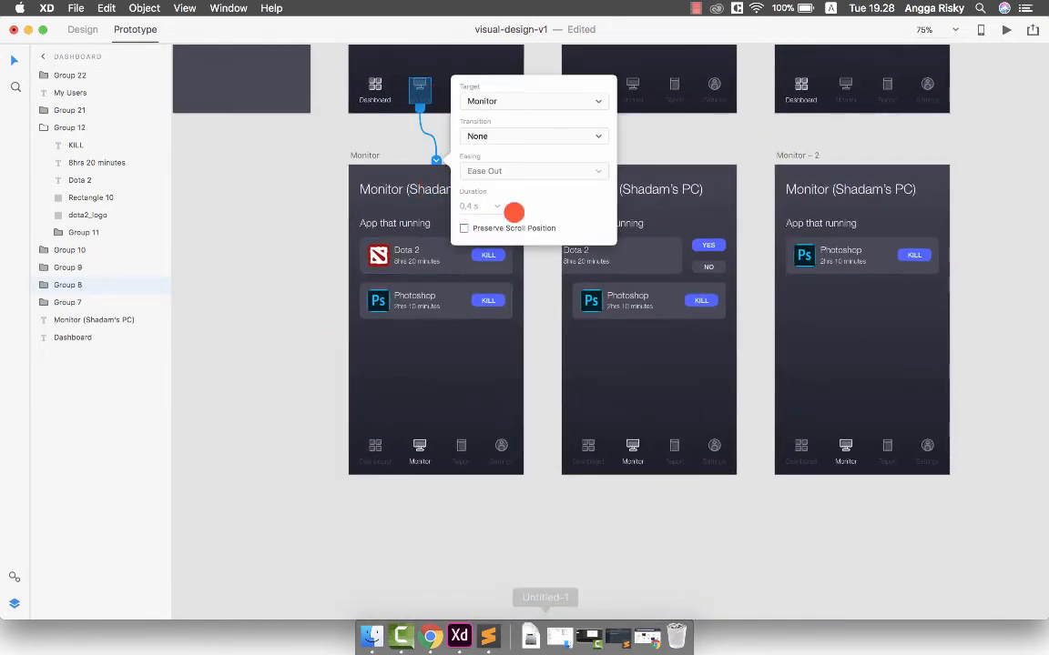
pyautogui.click(493, 135)
pyautogui.click(495, 167)
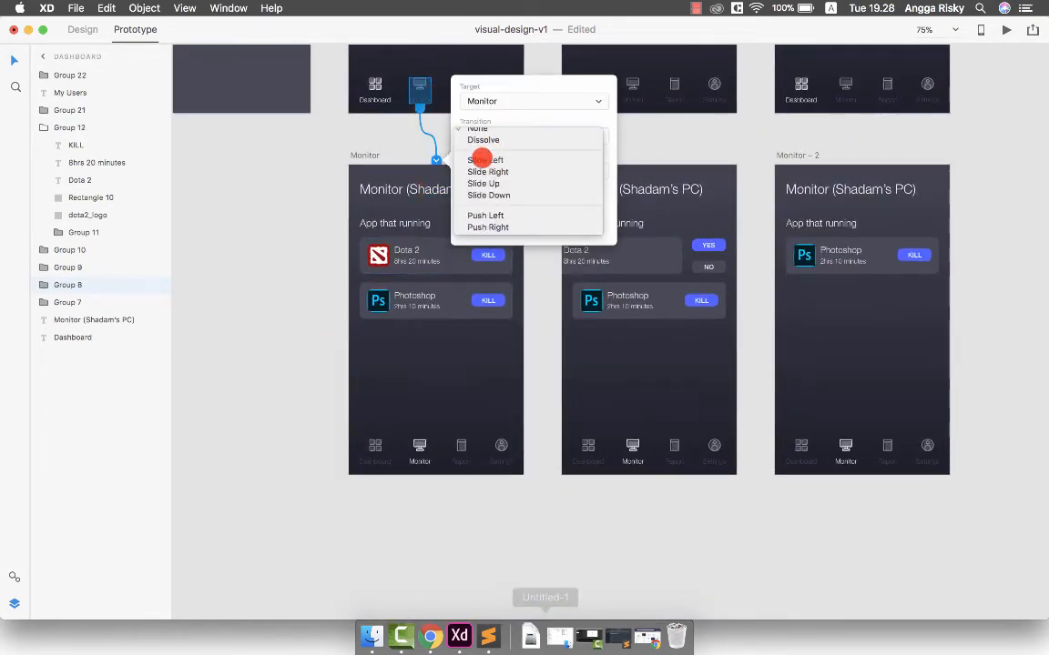
pyautogui.scroll(2, 400, 114)
pyautogui.scroll(2, 400, 114)
pyautogui.click(379, 146)
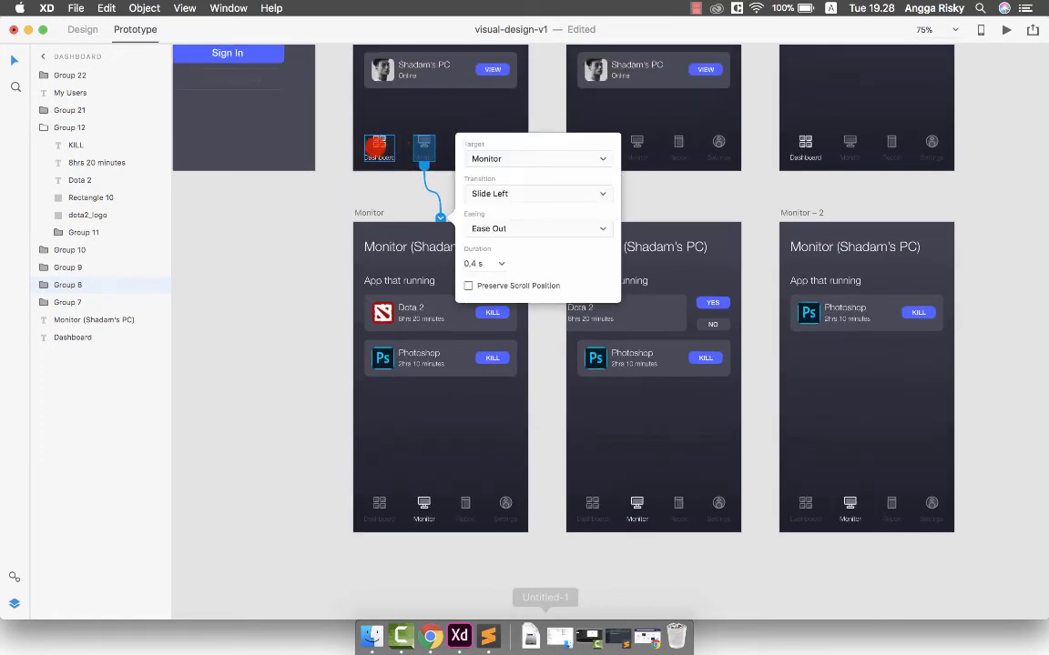
pyautogui.click(316, 244)
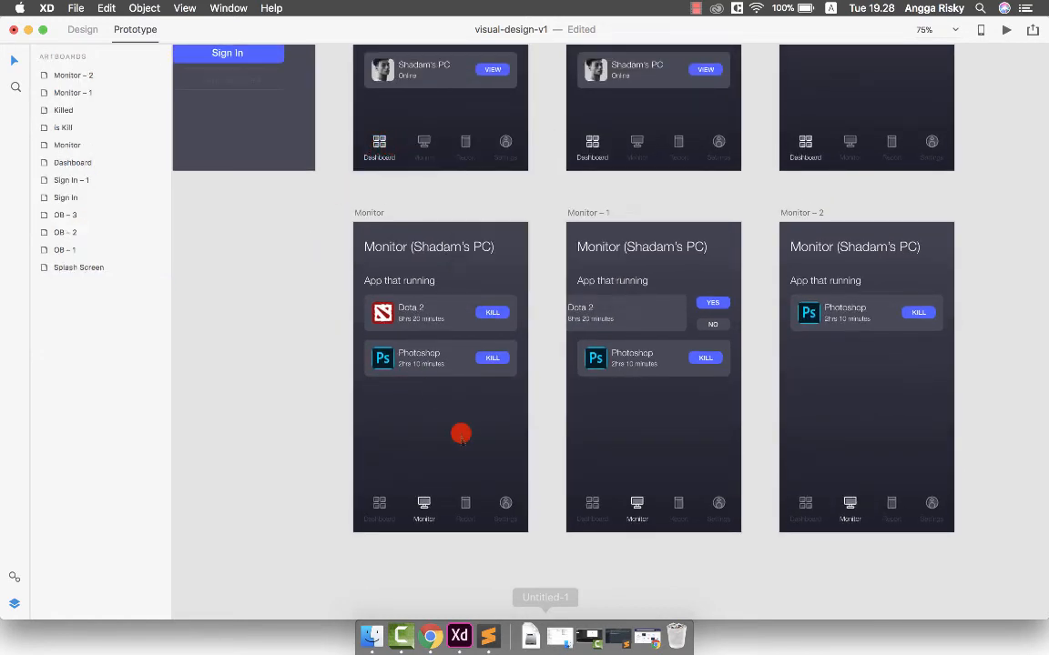
# Link the Dashboard icon in the Monitor artboard's navigation bar back to the Dashboard artboard and choose the link's transition
pyautogui.doubleClick(384, 499)
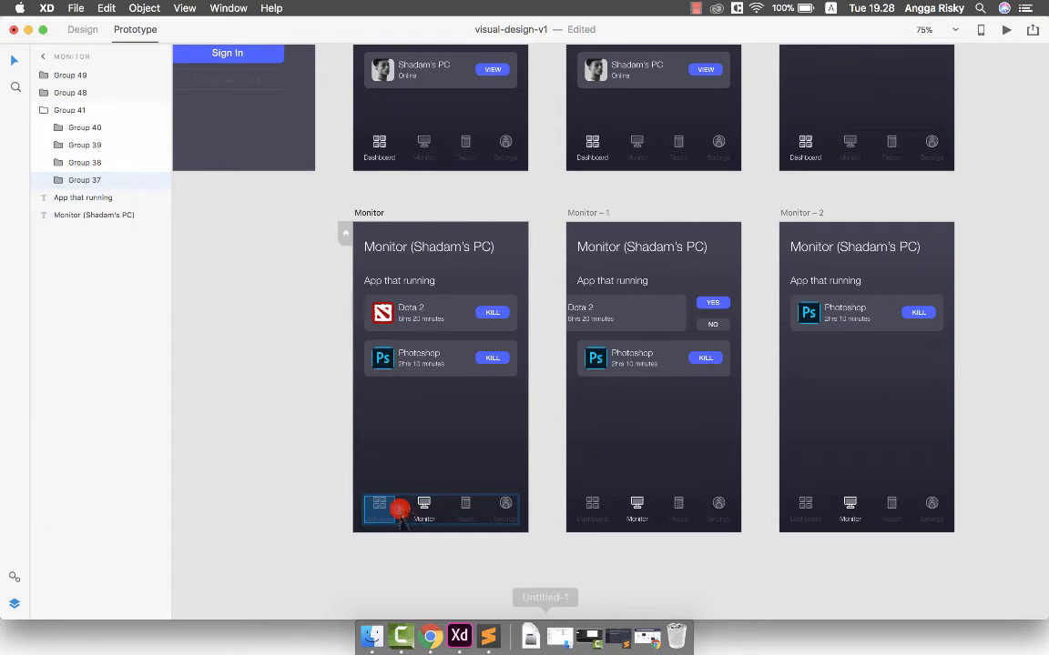
pyautogui.moveTo(398, 510); pyautogui.dragTo(439, 144)
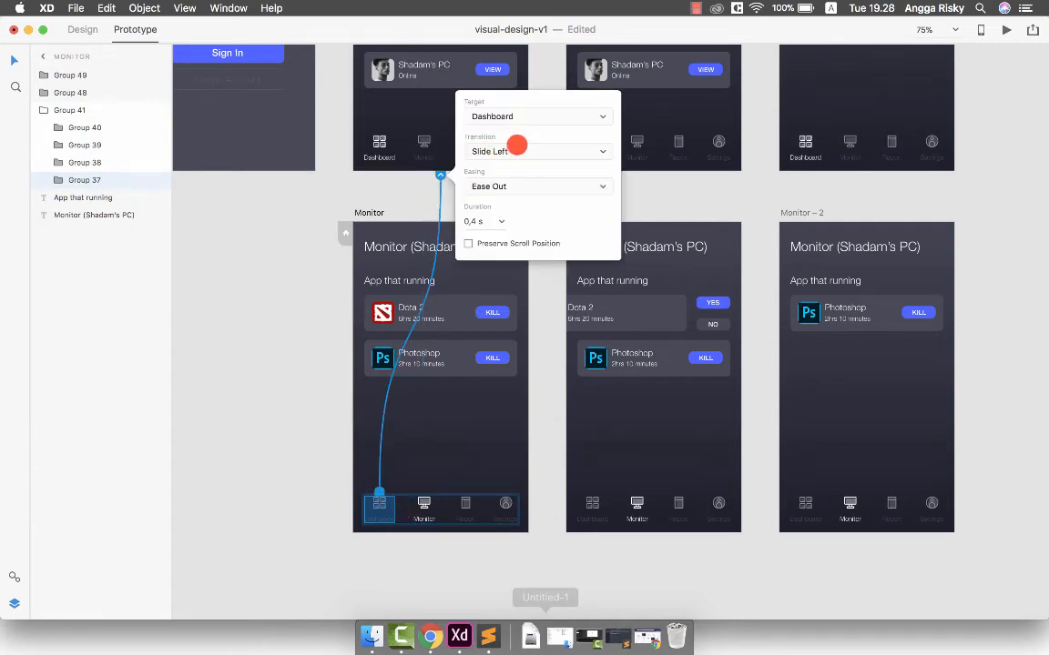
pyautogui.click(516, 146)
pyautogui.click(517, 159)
pyautogui.hscroll(3, 516, 304)
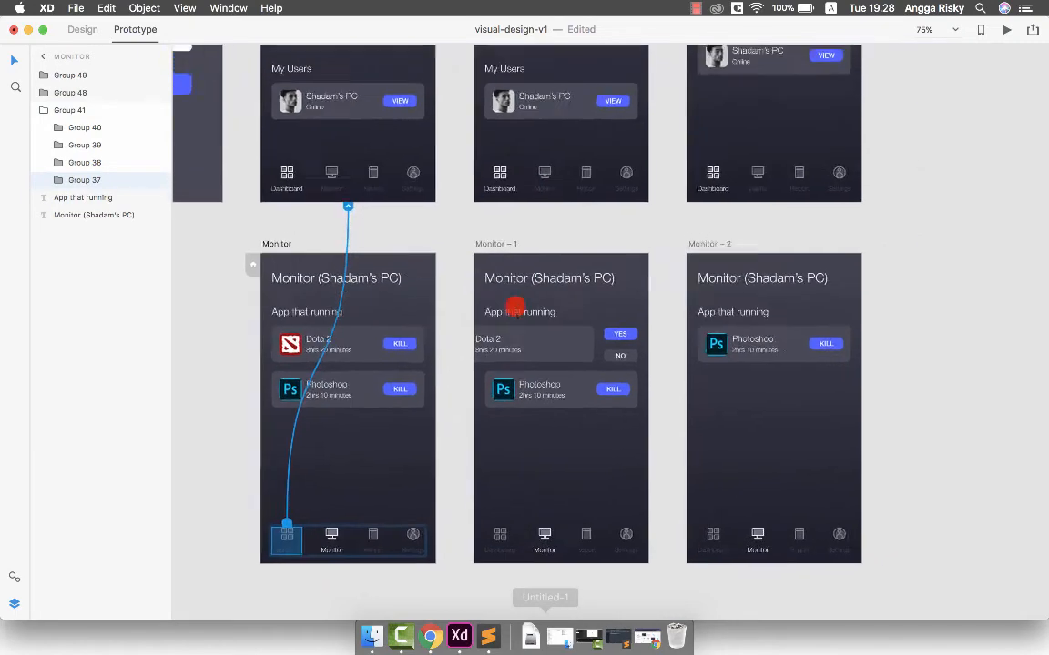
pyautogui.click(592, 246)
pyautogui.scroll(5, 593, 248)
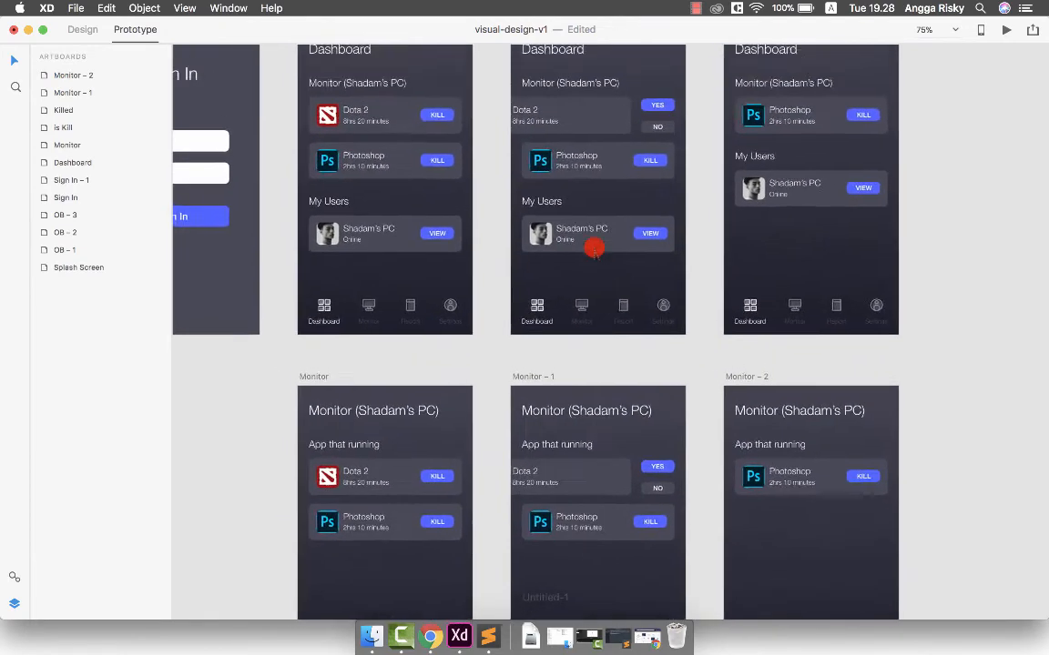
# Start recording a preview of the prototype and go through the onboarding screens to the Sign In screen
pyautogui.scroll(2, 593, 247)
pyautogui.click(1006, 29)
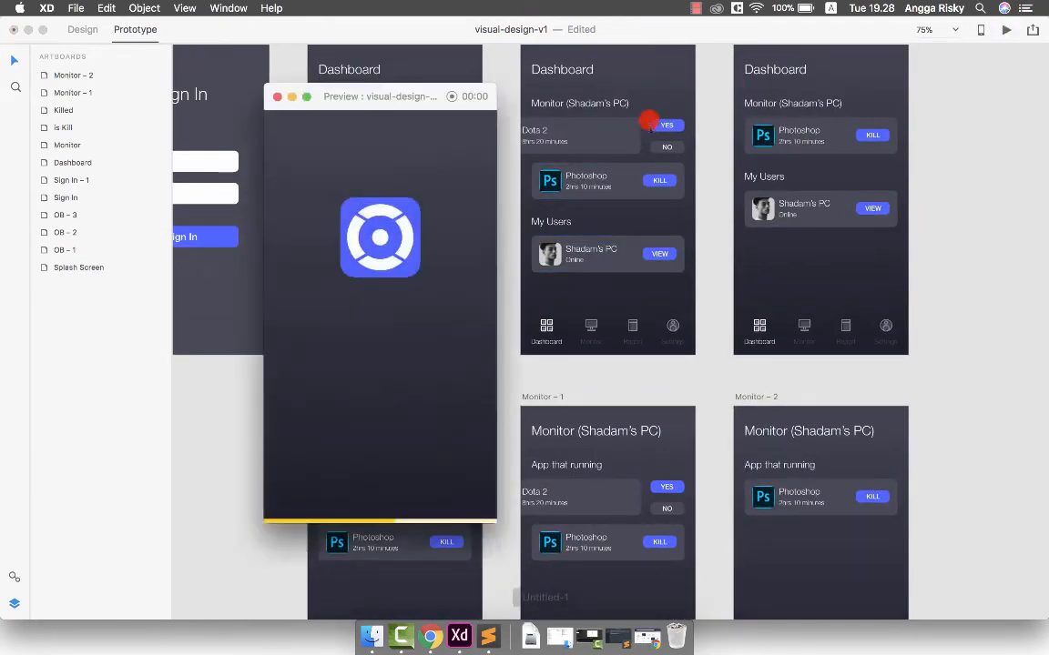
pyautogui.moveTo(368, 108); pyautogui.dragTo(539, 72)
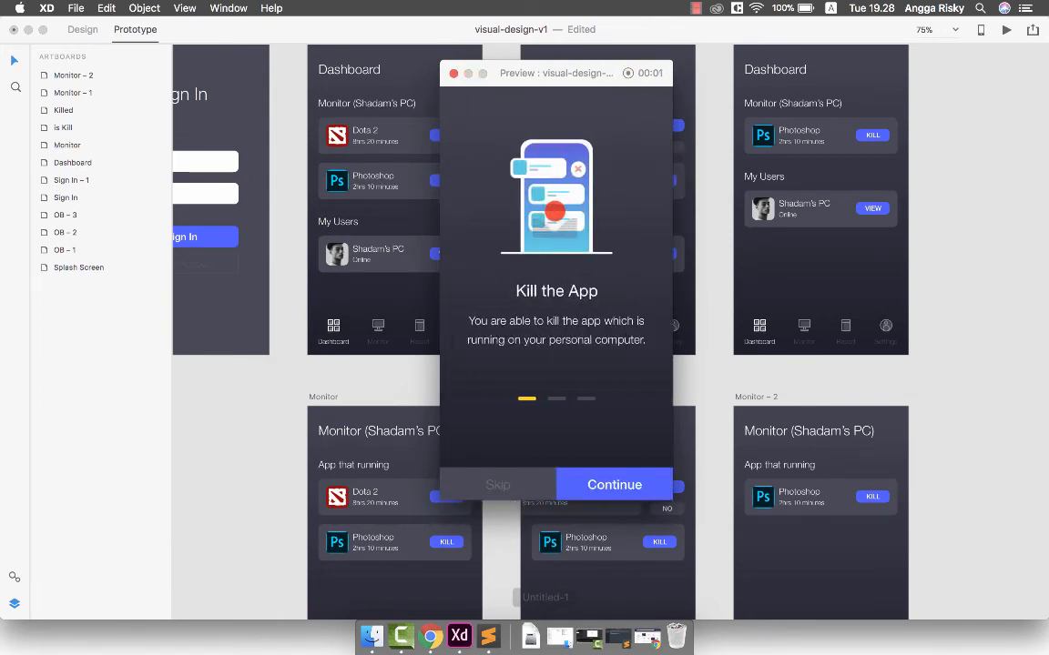
pyautogui.click(614, 479)
pyautogui.click(612, 478)
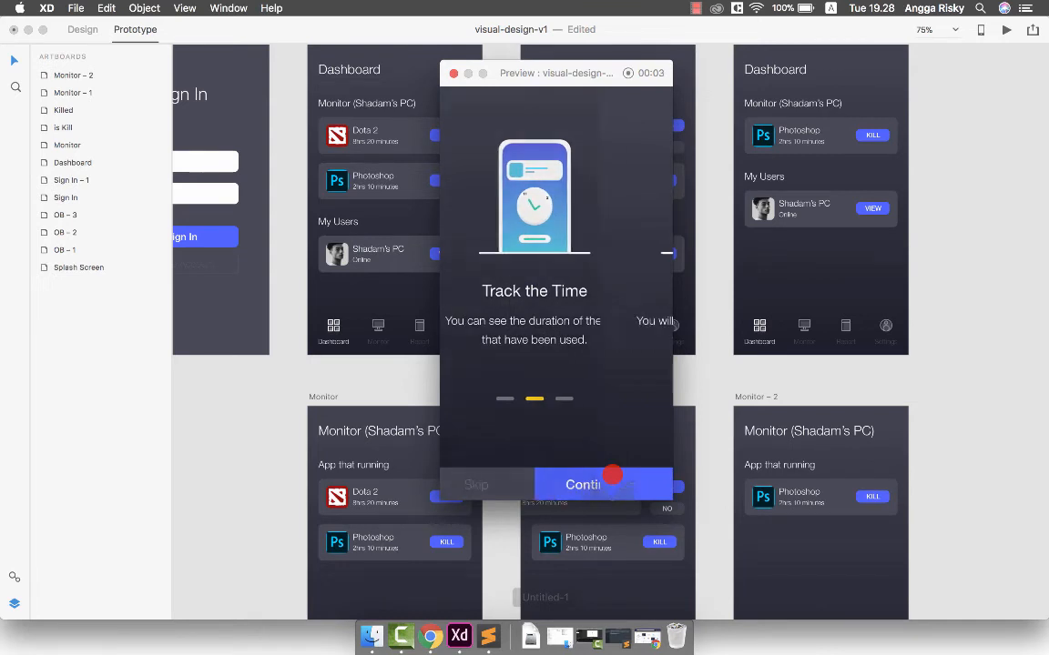
pyautogui.click(568, 482)
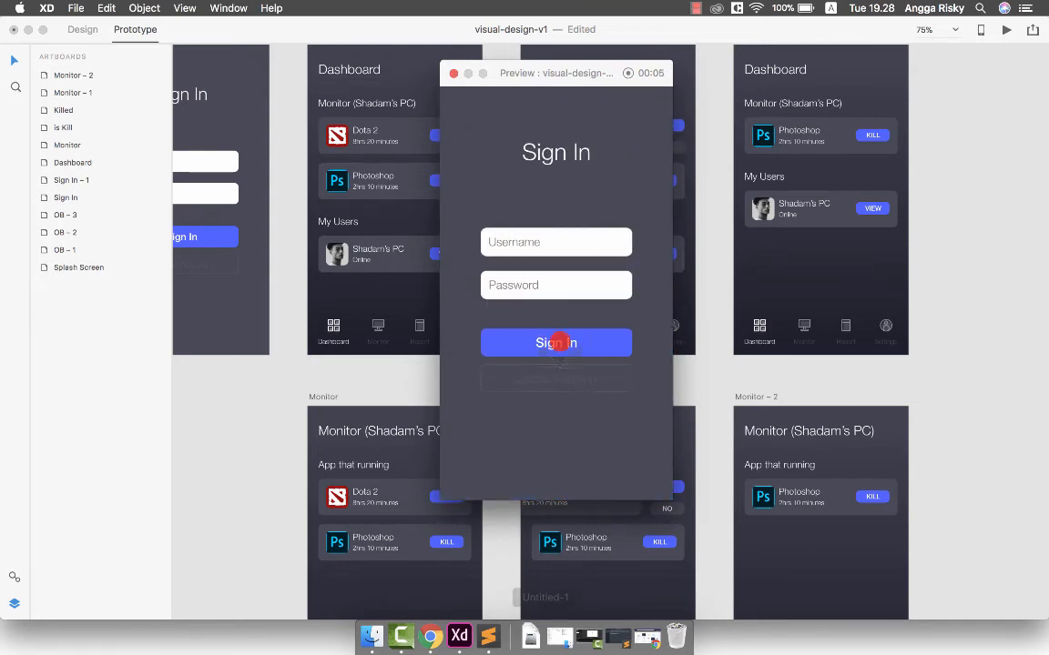
# Sign in within the recorded preview and switch back and forth between the Dashboard and Monitor screens
pyautogui.click(559, 342)
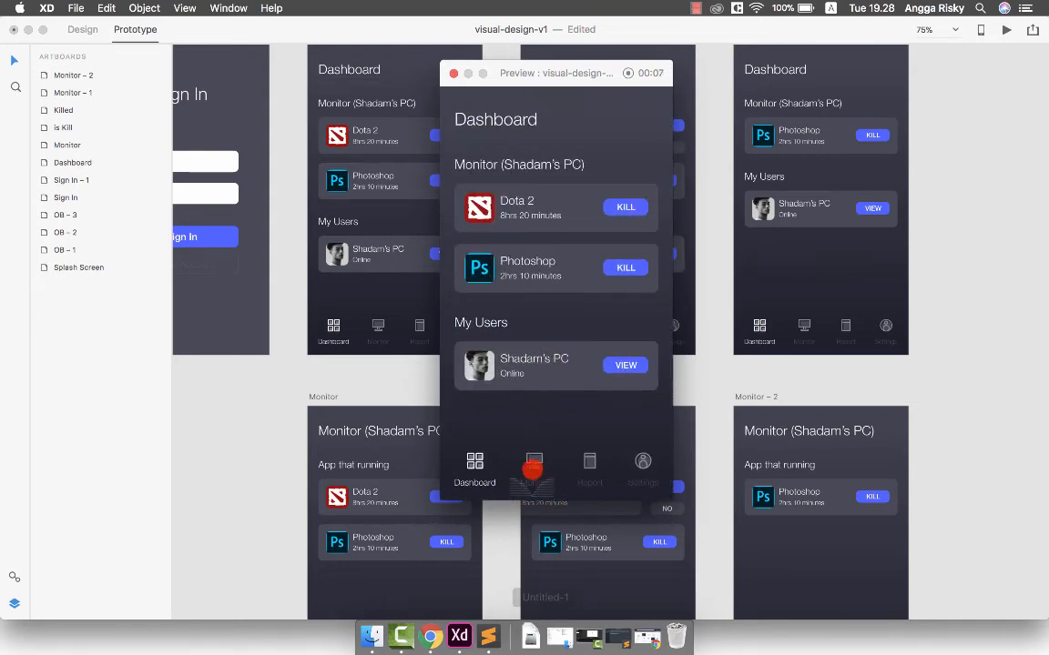
pyautogui.click(535, 462)
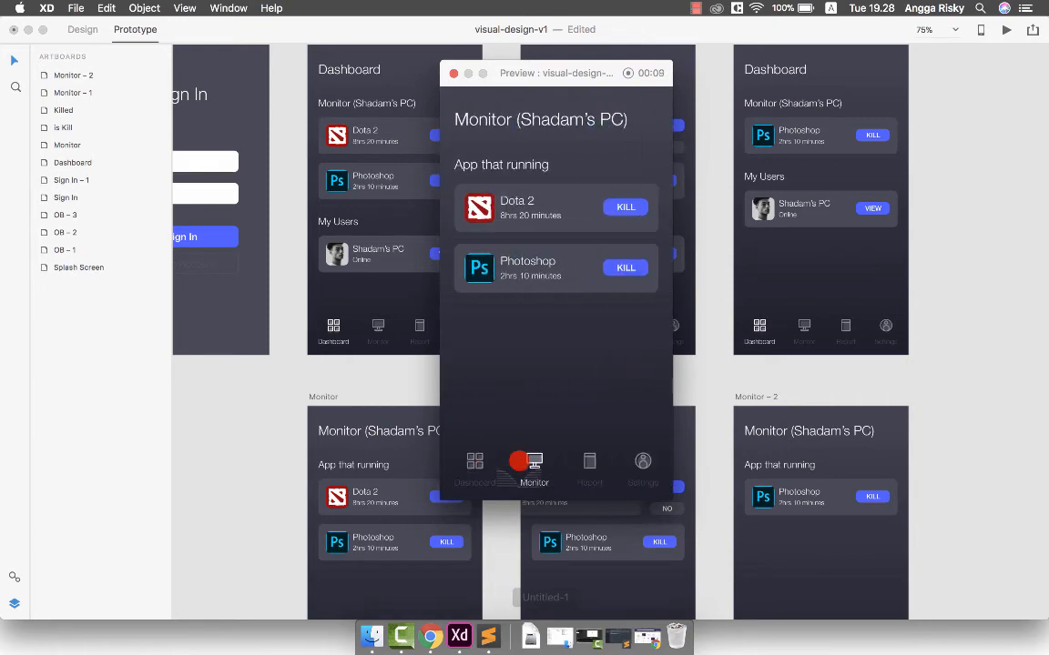
pyautogui.click(480, 464)
pyautogui.click(533, 461)
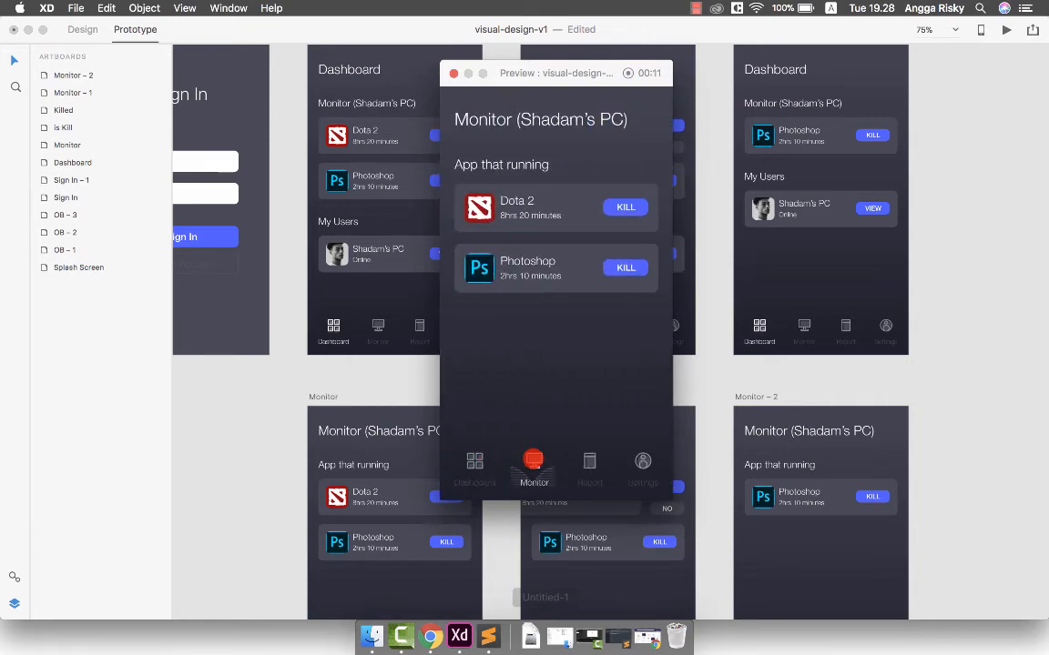
# Return to the Dashboard in the recorded preview and kill Dota 2, confirming with YES
pyautogui.click(467, 458)
pyautogui.click(636, 197)
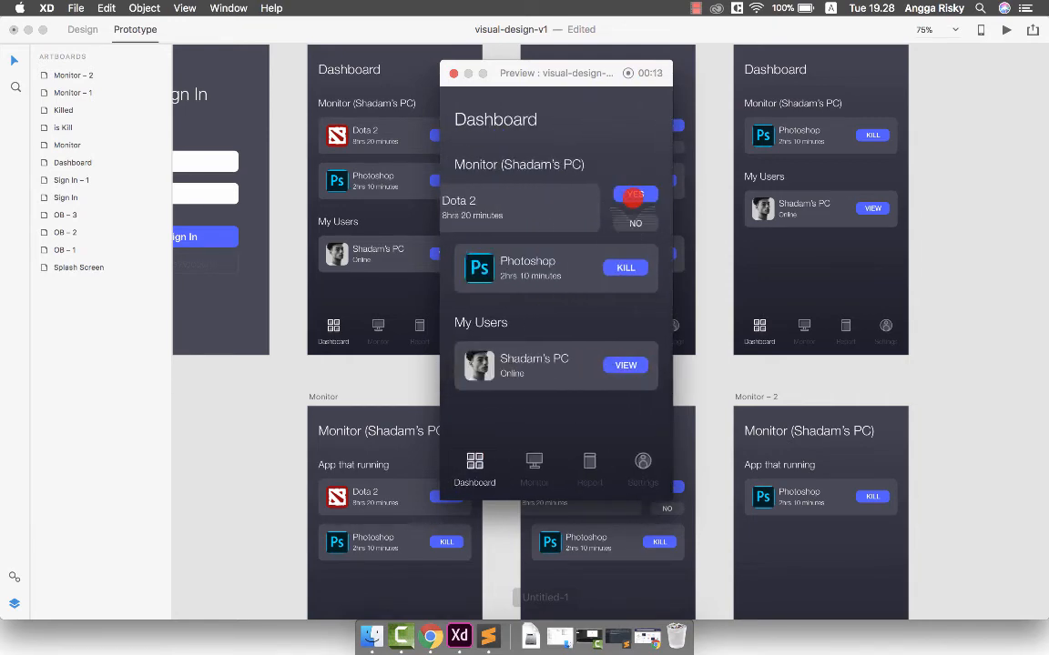
pyautogui.click(628, 191)
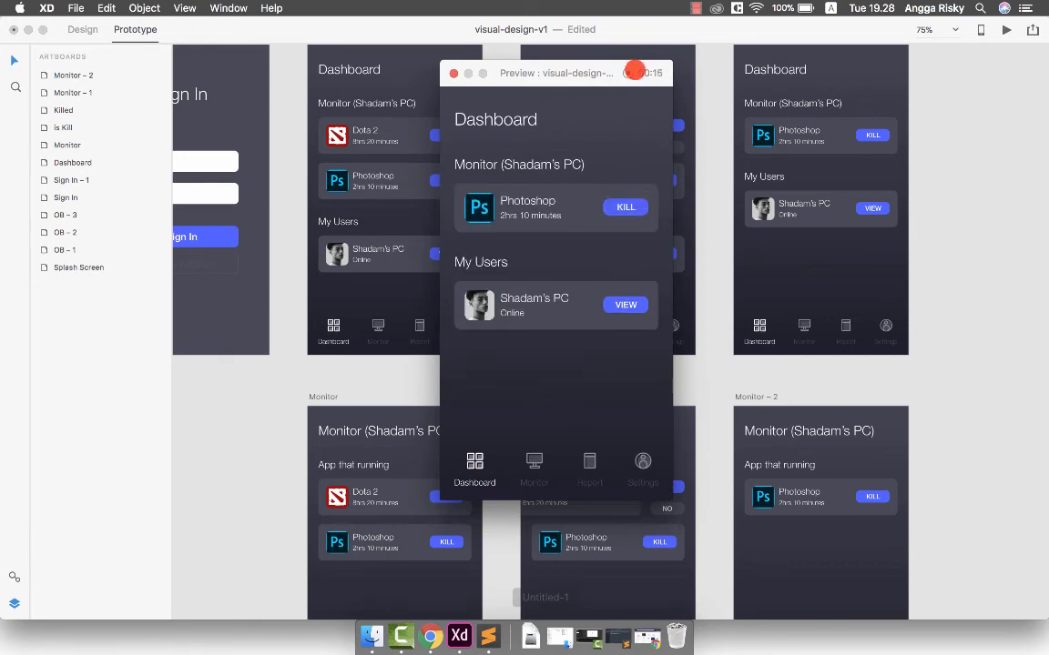
# Stop the recording, save it as visual-design-v1 in the dribbble folder and close the preview
pyautogui.press('super+e')
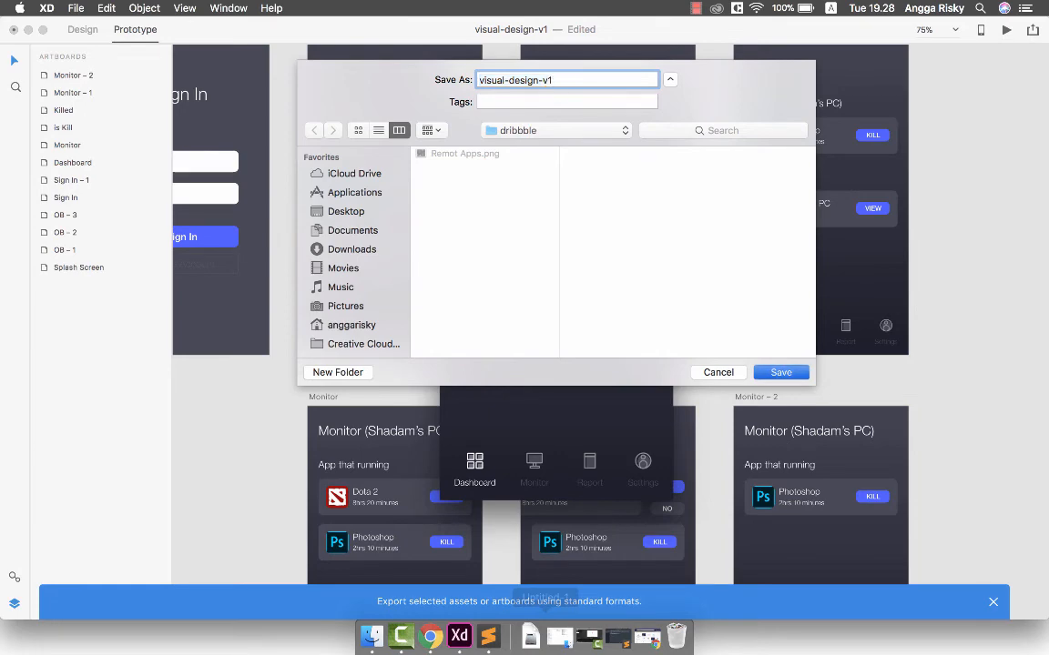
pyautogui.press('Escape')
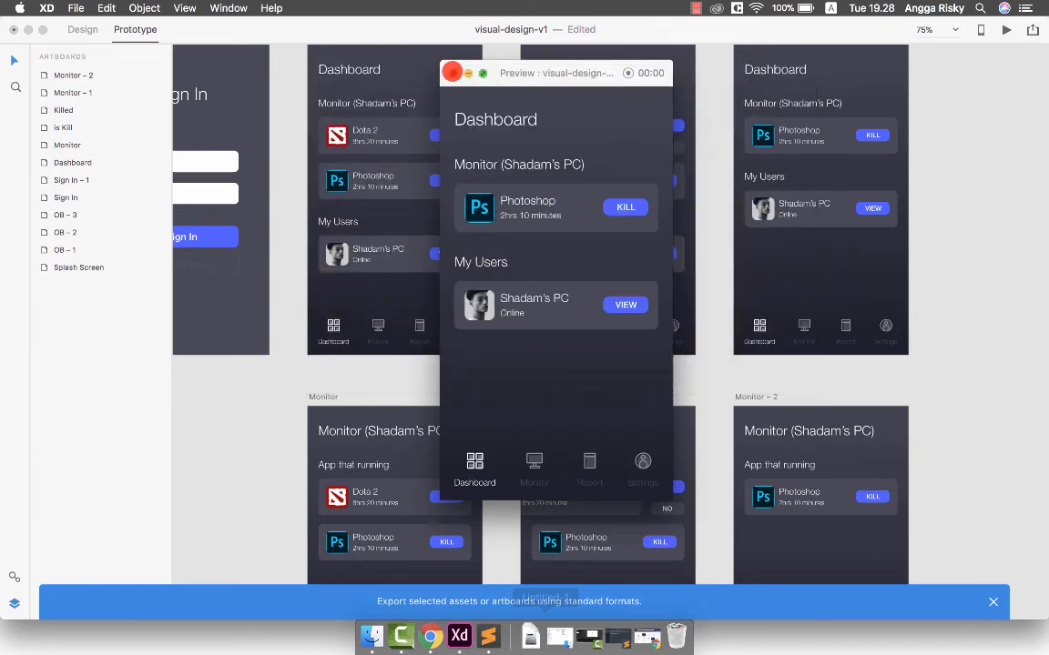
pyautogui.click(452, 73)
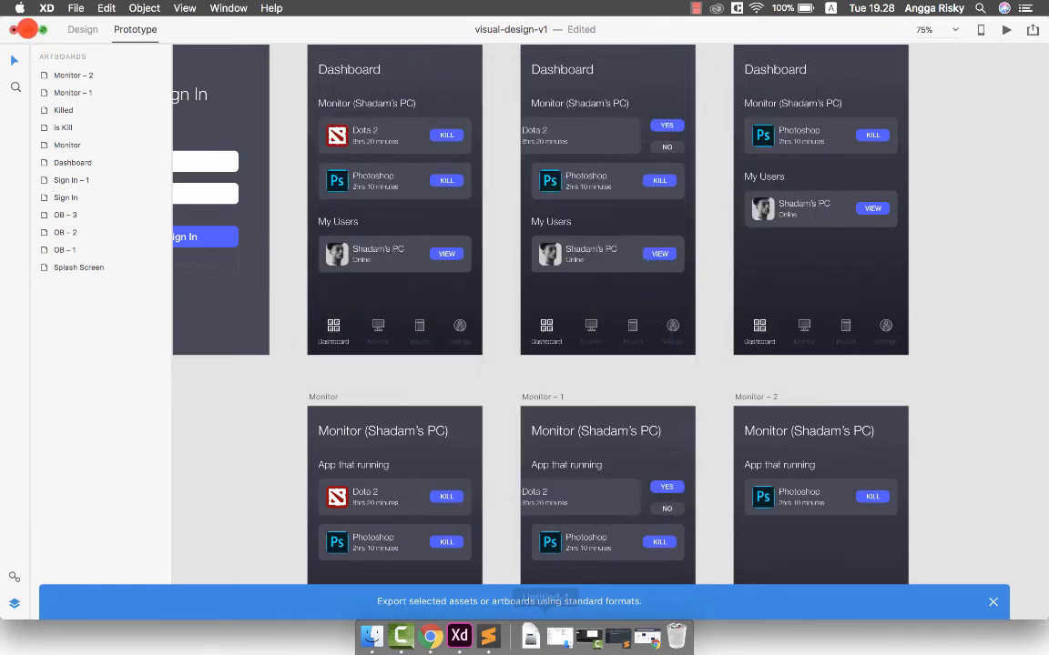
# Switch to Finder and play visual-design-v1.mp4 from the dribbble folder in QuickTime Player
pyautogui.click(28, 29)
pyautogui.click(360, 636)
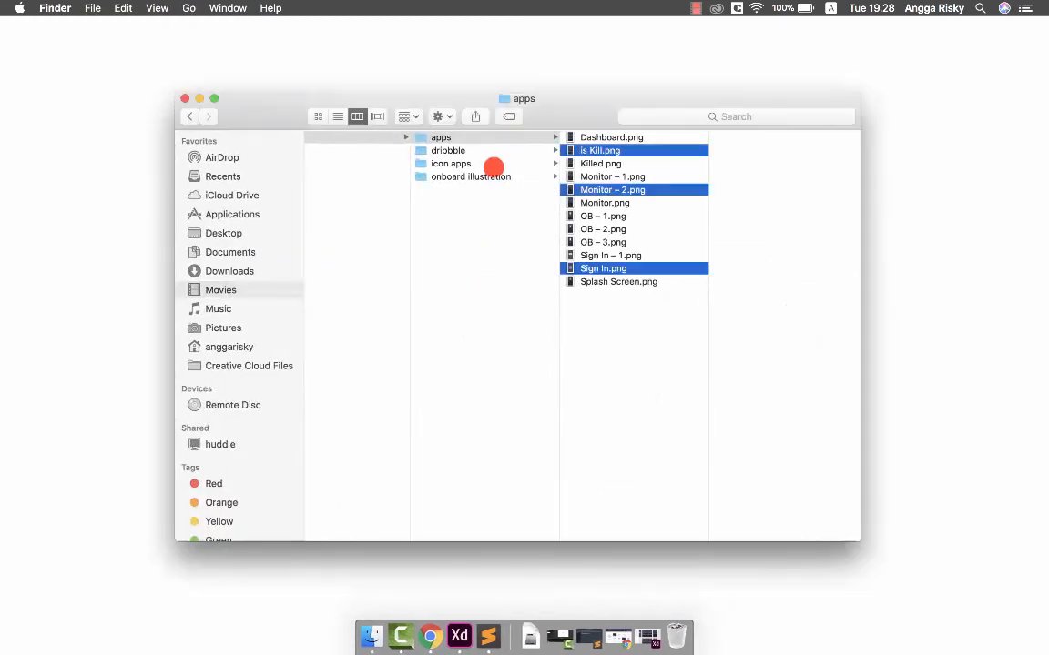
pyautogui.click(480, 152)
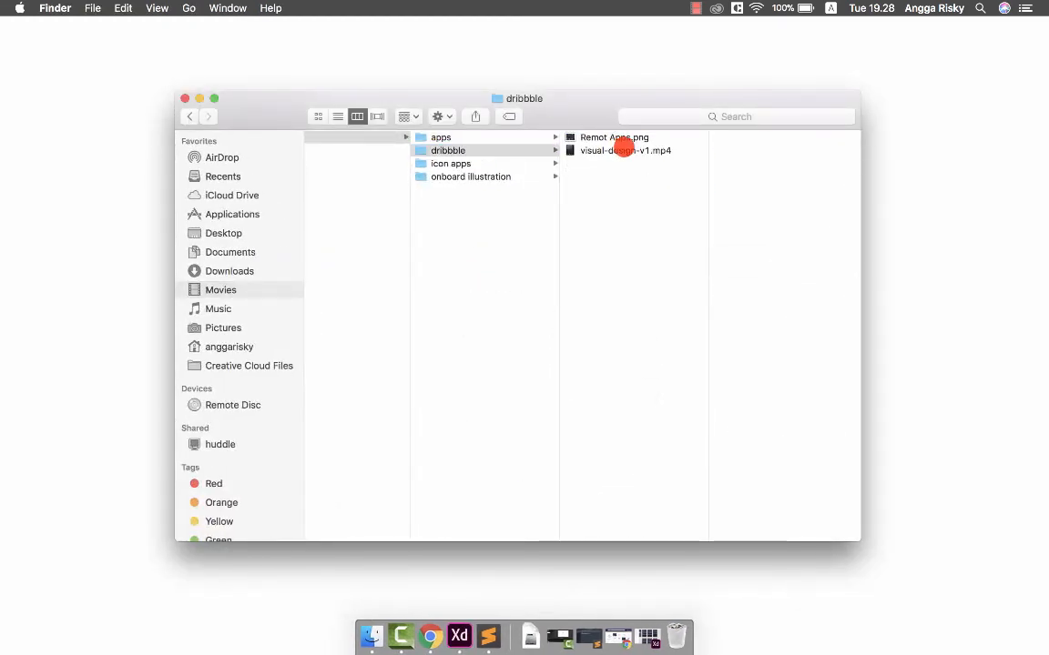
pyautogui.click(626, 151)
pyautogui.doubleClick(628, 151)
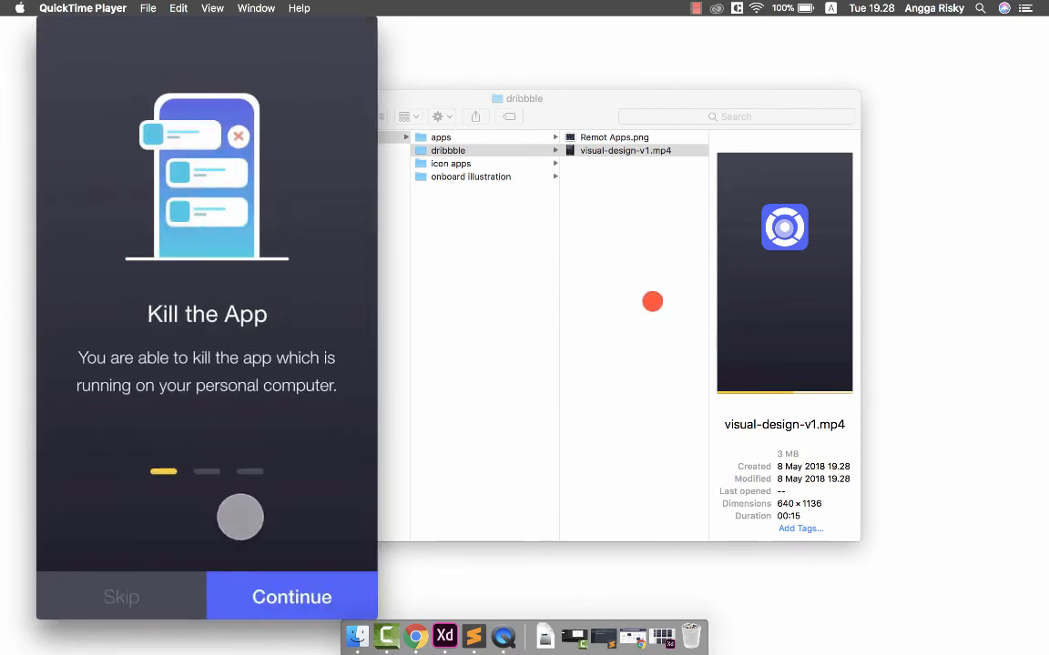
pyautogui.moveTo(377, 20); pyautogui.dragTo(561, 64)
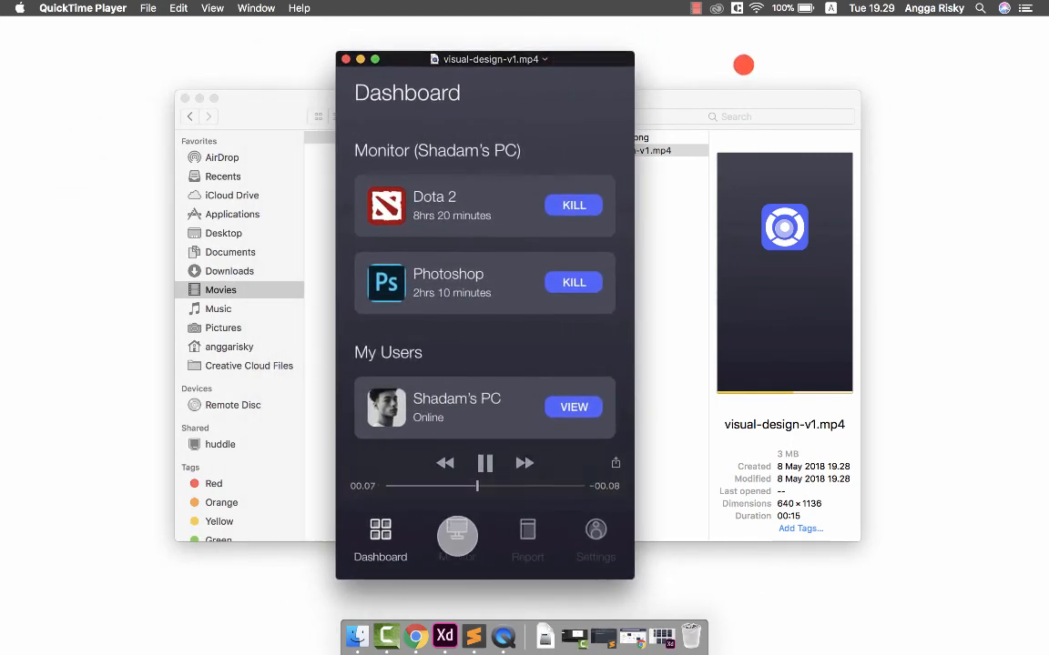